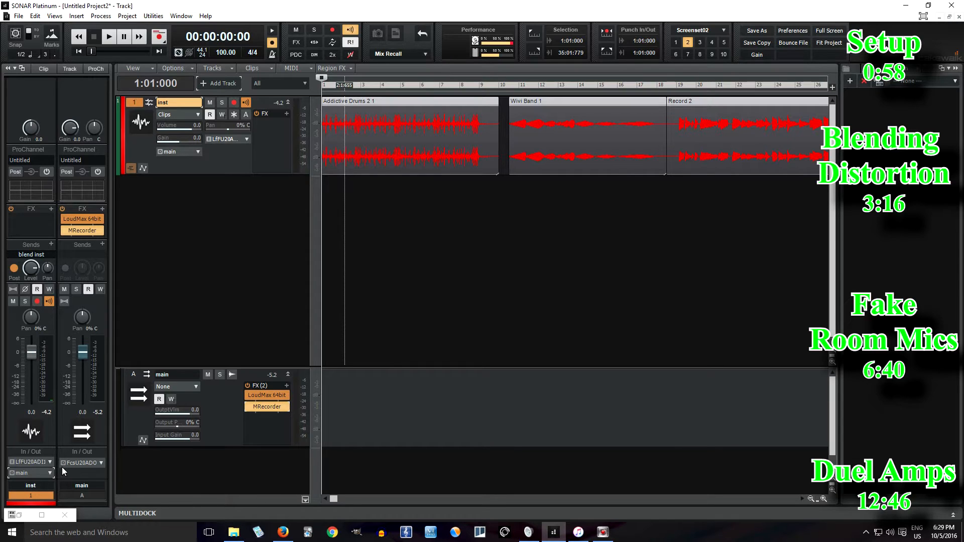
Route the inst track's output to a new aux track and send that aux track's output to the main bus.
click(50, 472)
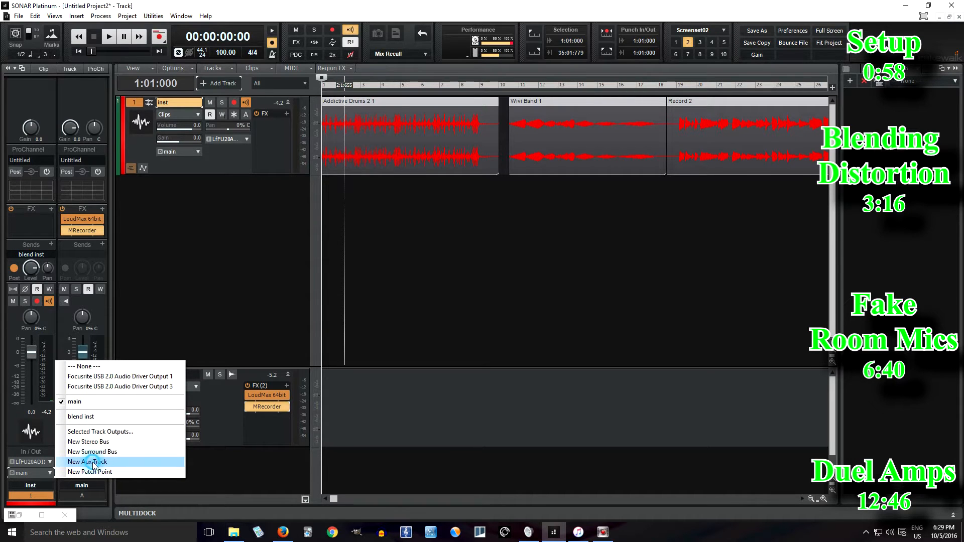
click(93, 462)
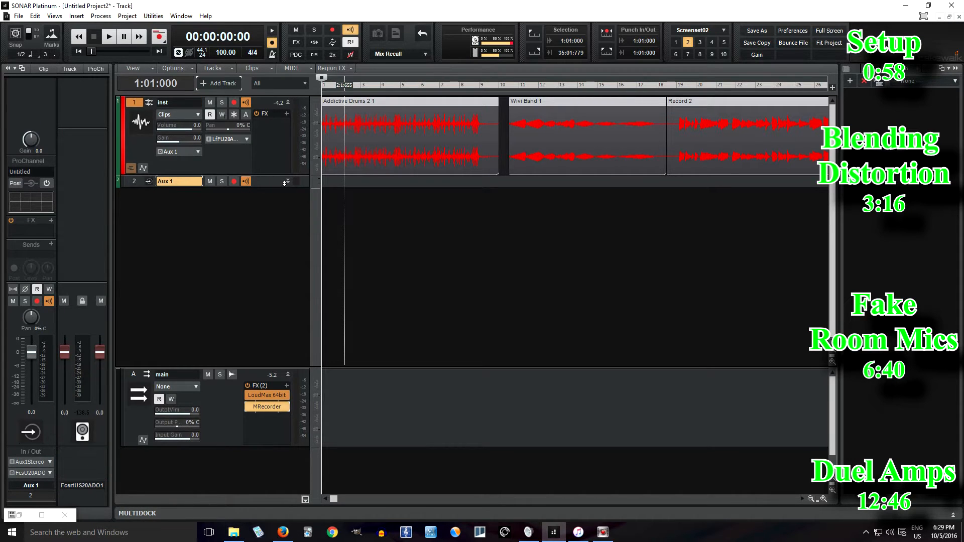
click(140, 186)
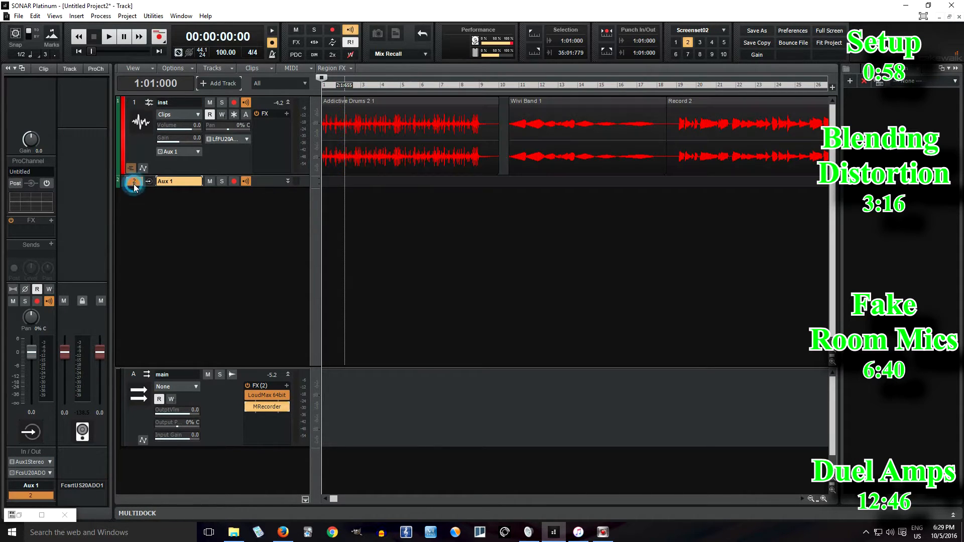
click(50, 472)
click(78, 402)
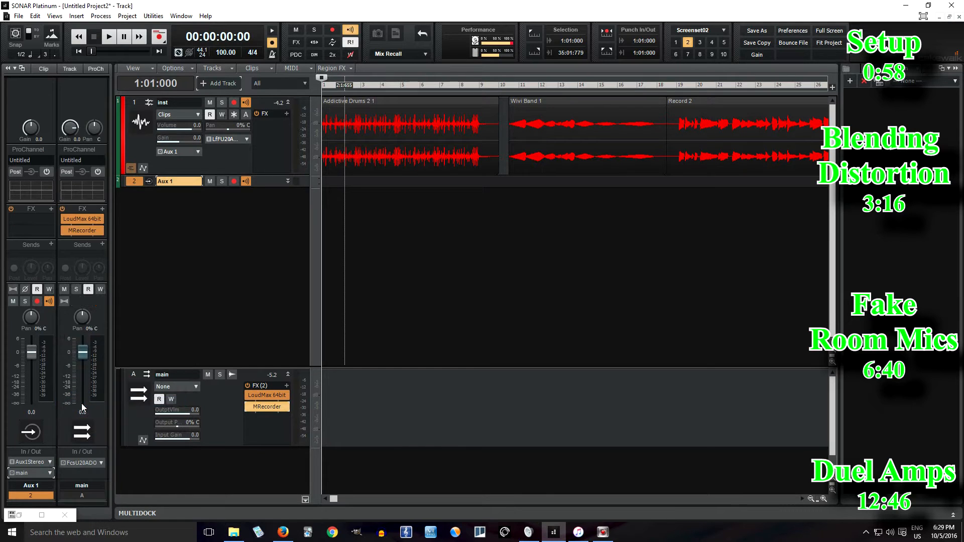
Check the MRecorder plug-in on the main bus and close its window.
double_click(261, 407)
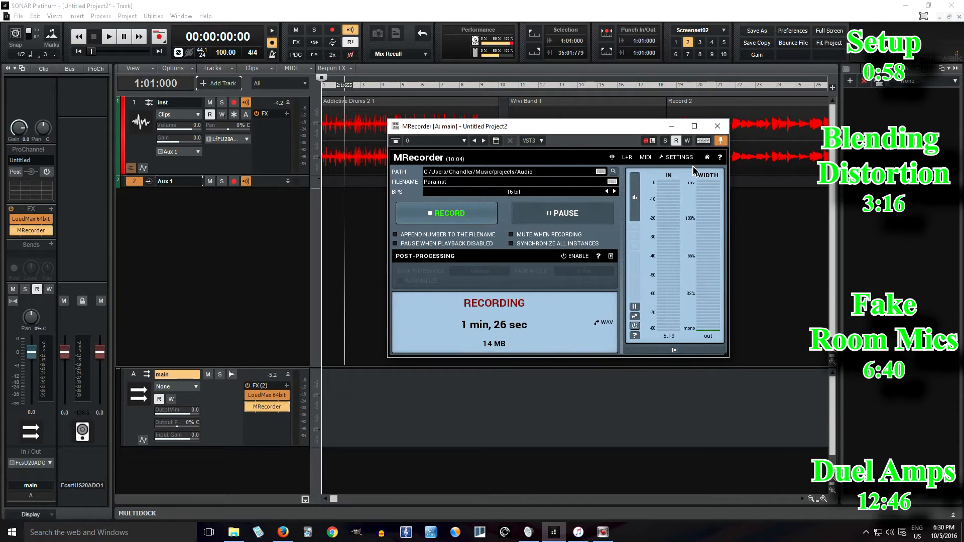
click(676, 126)
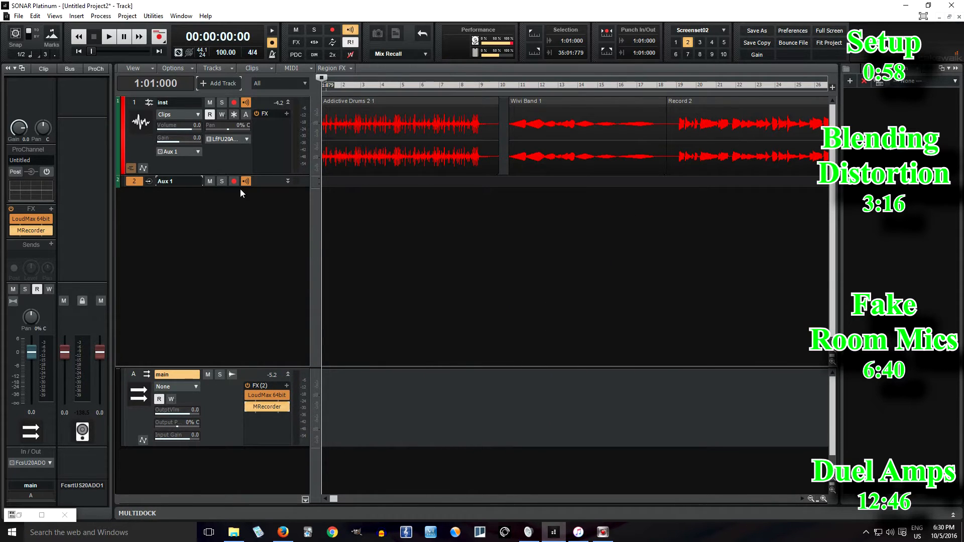
Rename the new aux track "combo".
double_click(176, 179)
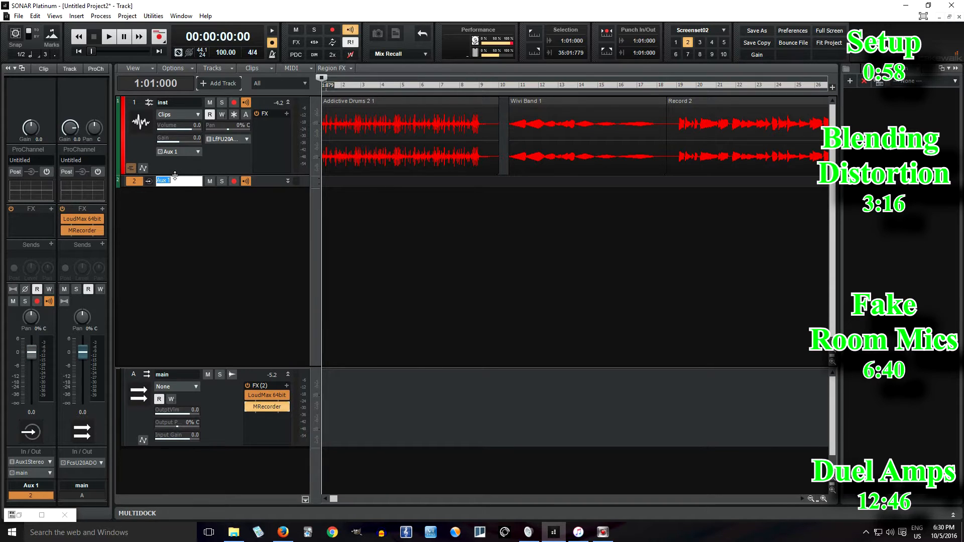
text(combo)
key(Return)
Delete the inst track's blend inst send and add a send to a new aux track.
click(138, 104)
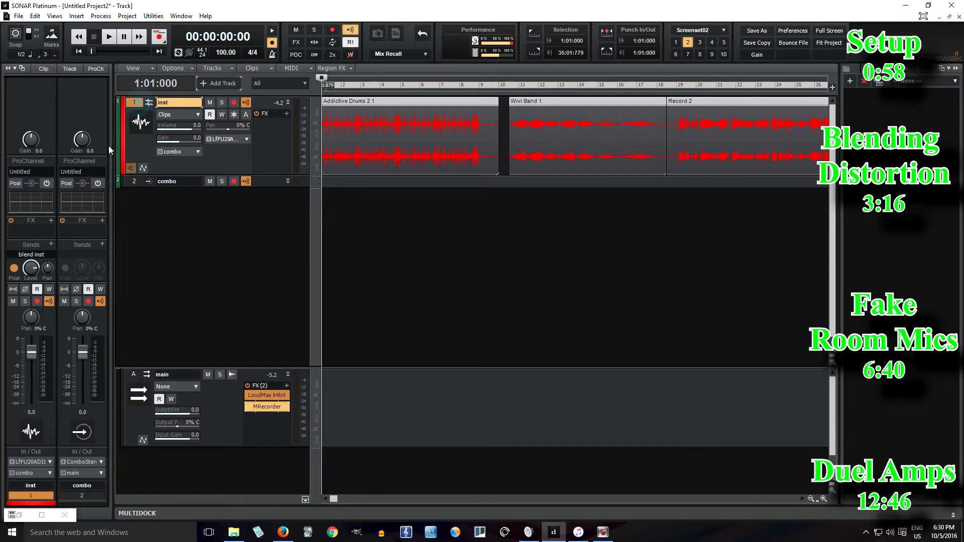
click(49, 255)
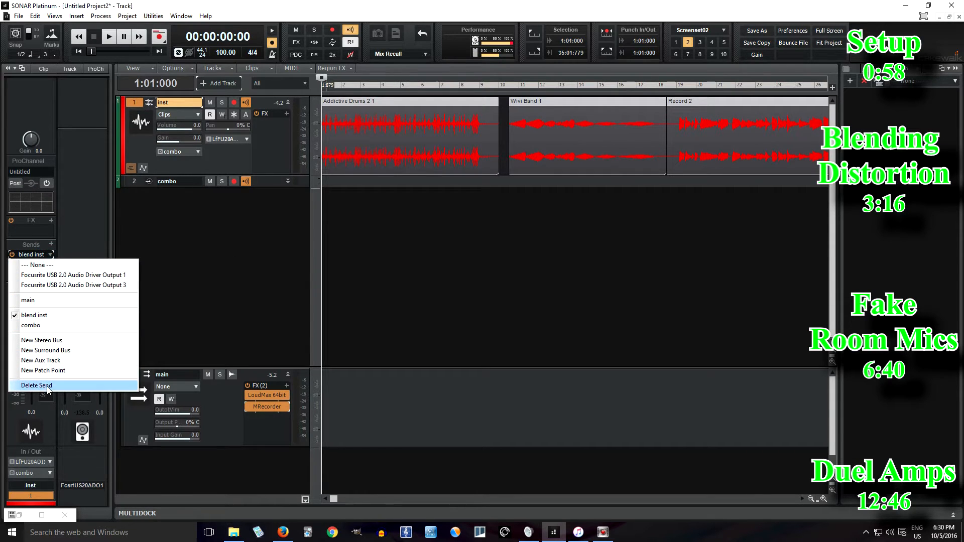
click(49, 391)
click(50, 244)
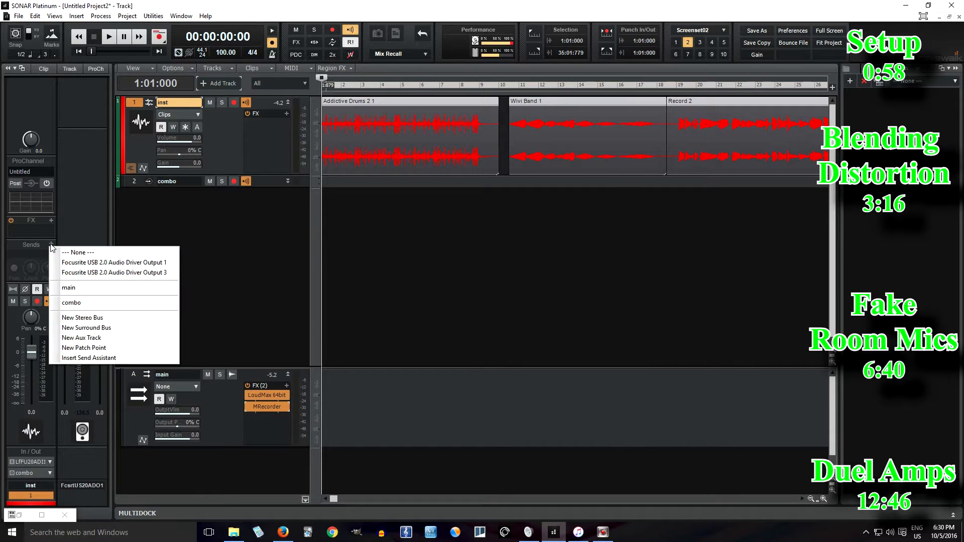
click(106, 339)
Rename the newly added aux track above combo "split".
double_click(179, 180)
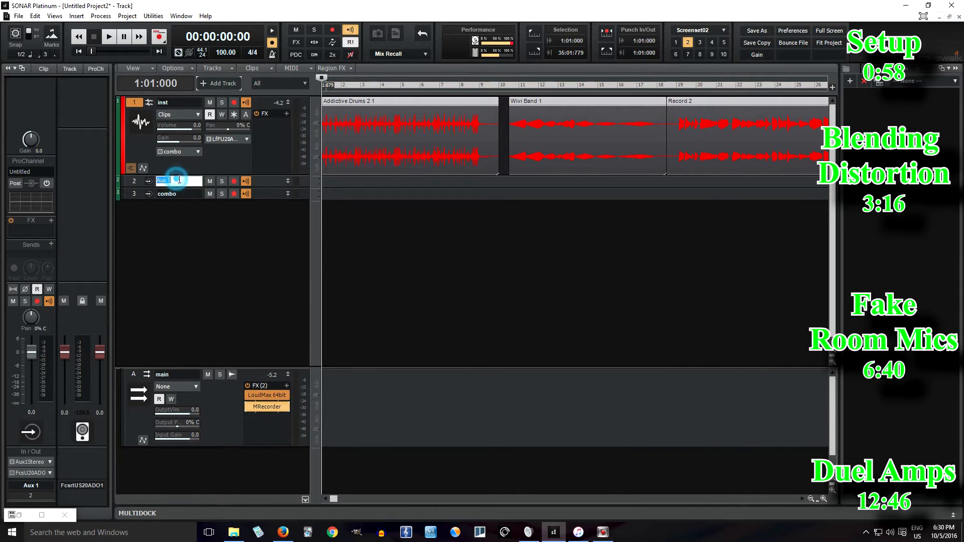
text(split)
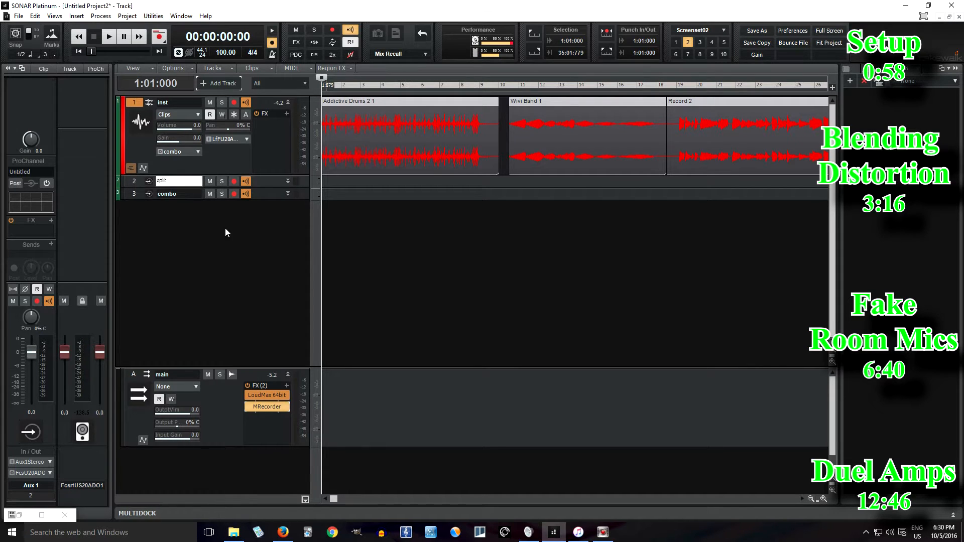
click(232, 232)
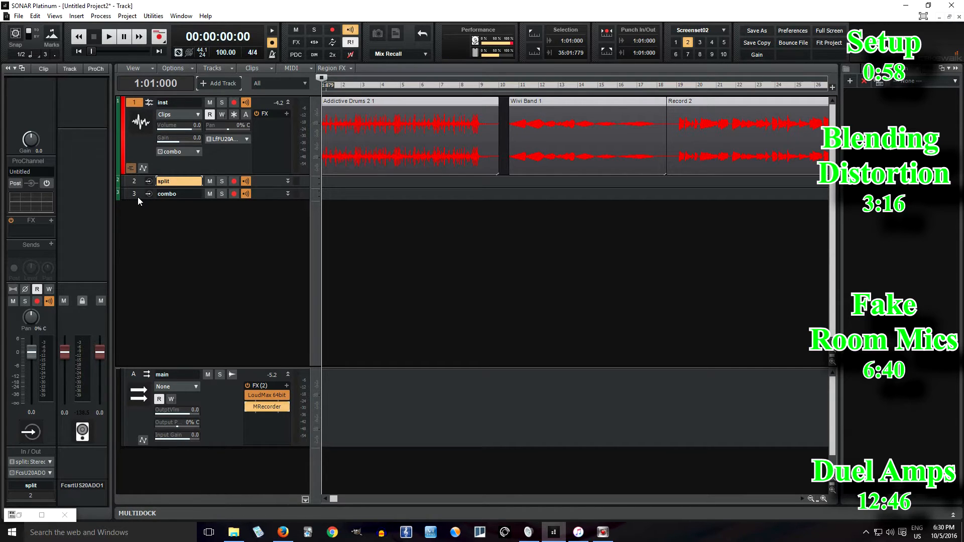
Expand the combo track and insert the MRatio audio effect on it.
click(288, 193)
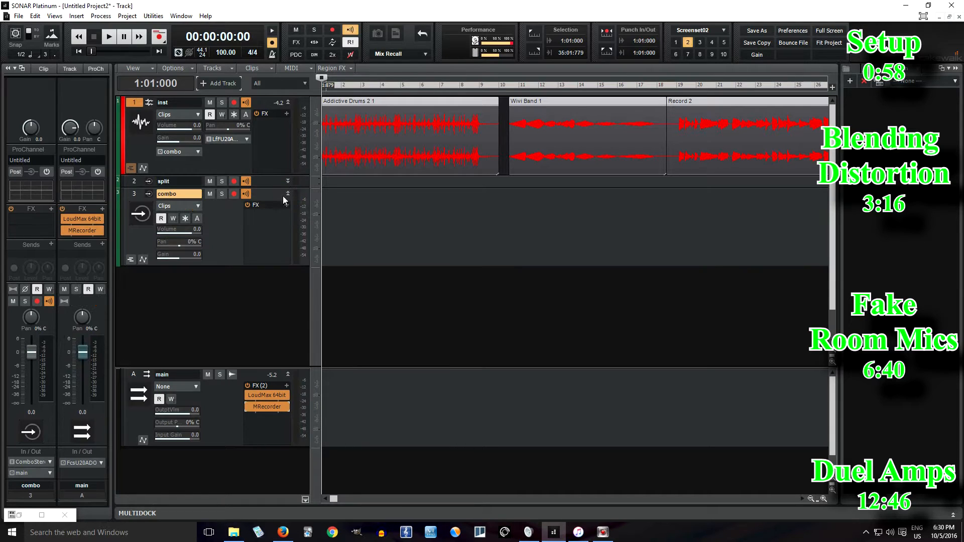
right_click(268, 228)
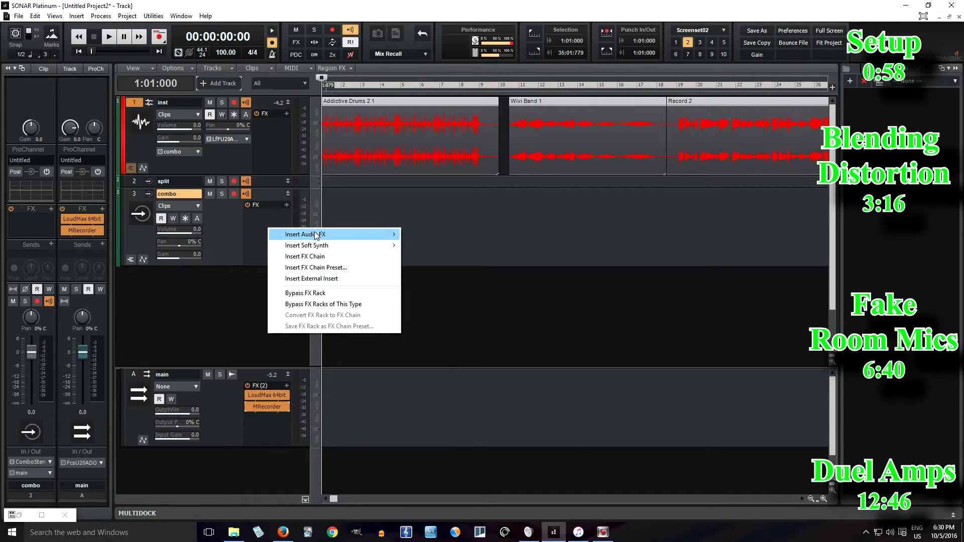
mouse_move(322, 234)
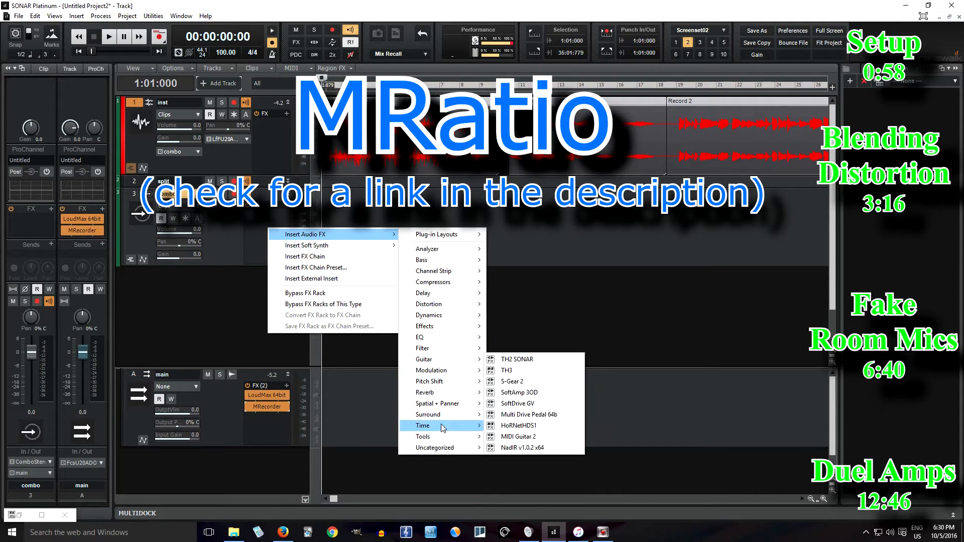
mouse_move(447, 440)
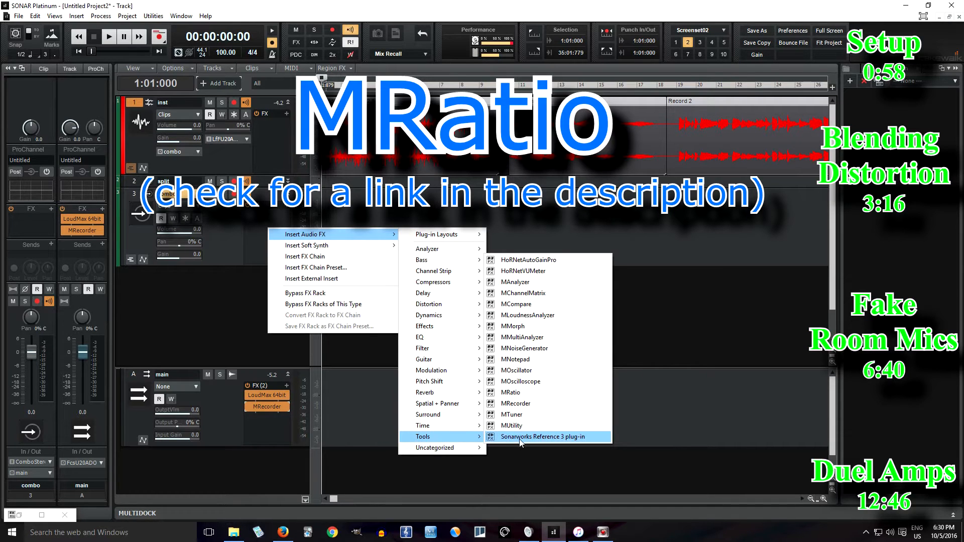
click(531, 393)
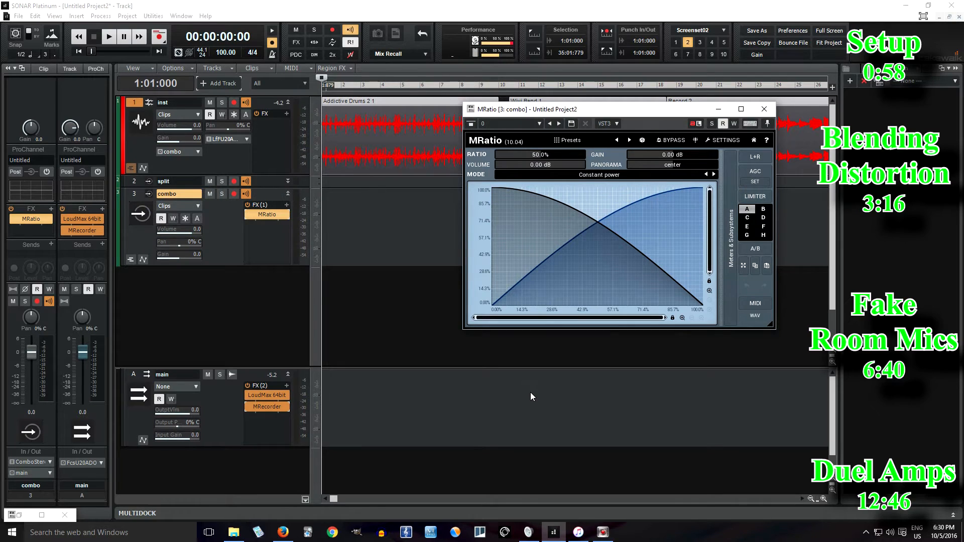
Add a send on the split track to MRatio's Input 2 on the combo track.
click(133, 181)
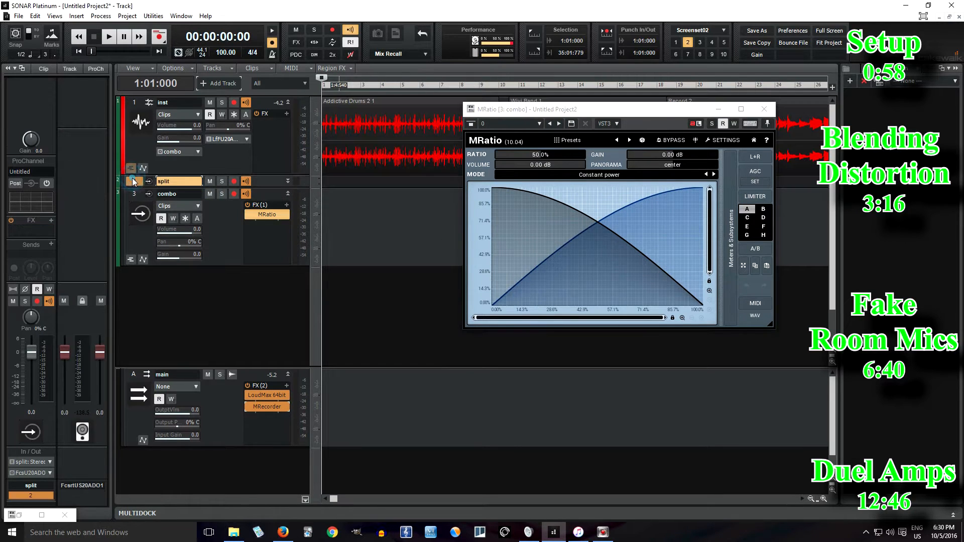
click(51, 245)
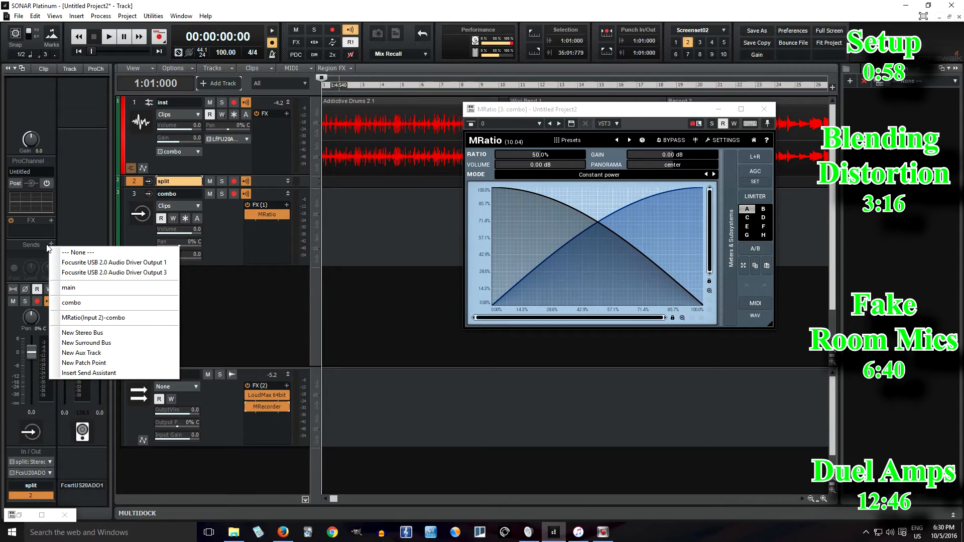
click(129, 318)
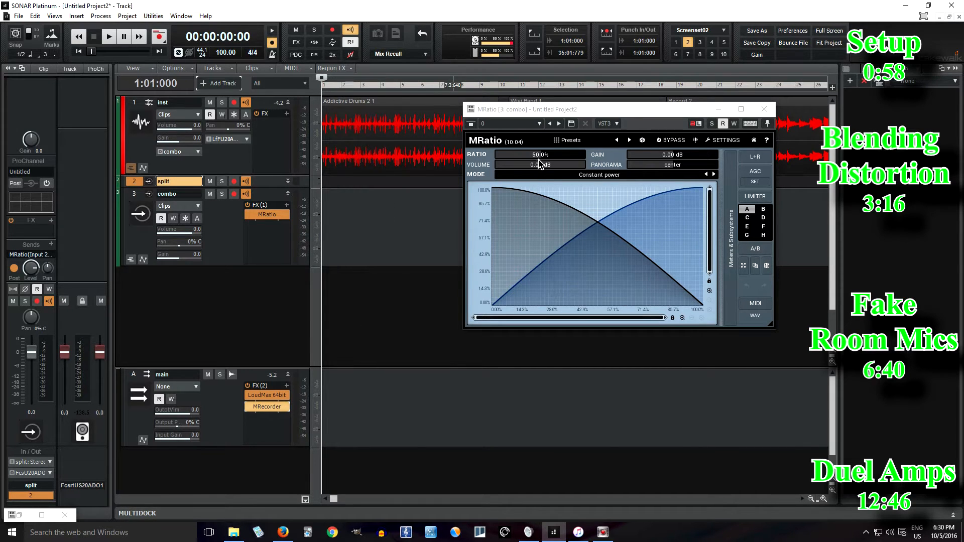
Sweep MRatio's ratio down to 0%, up to 100% and back to 0%.
drag(539, 156, 540, 168)
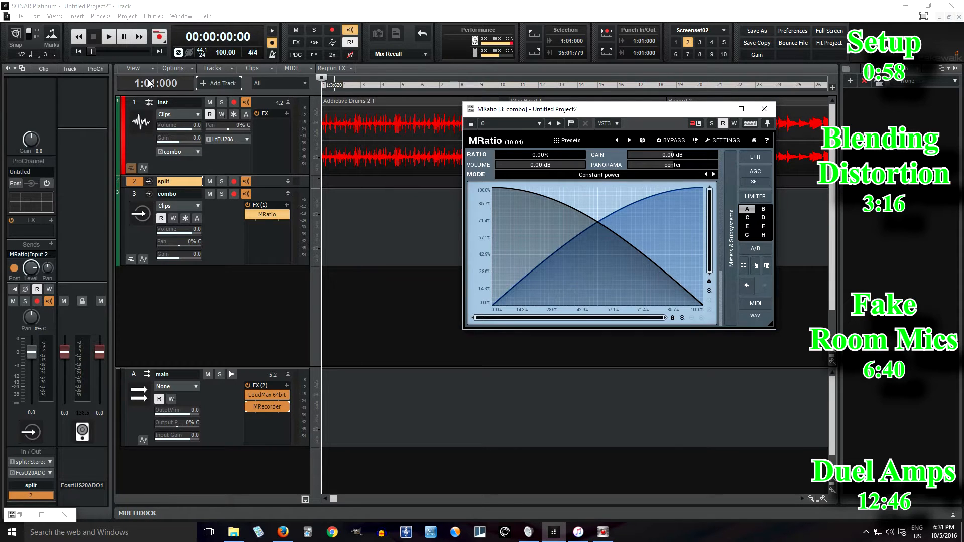
drag(506, 155, 506, 146)
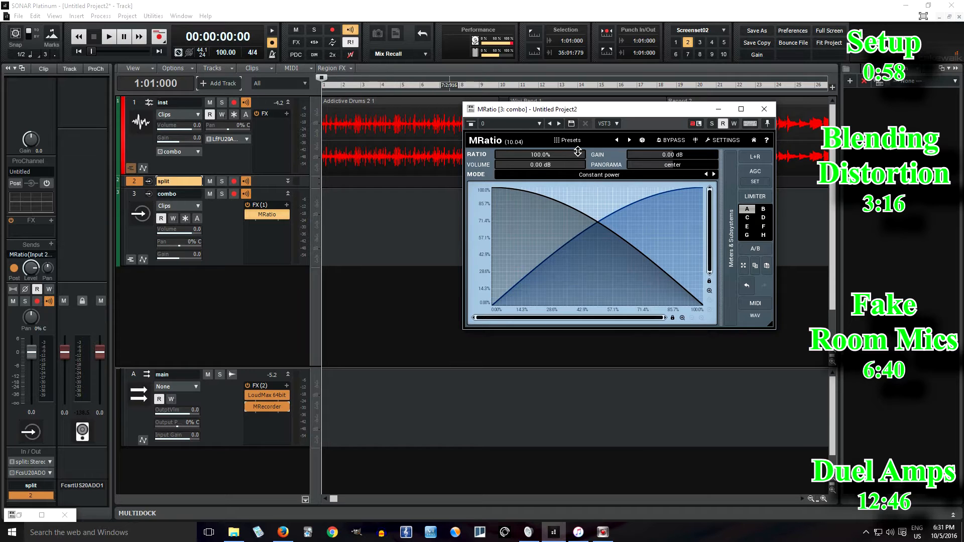
drag(577, 151, 578, 163)
Play the project while raising MRatio's ratio to 100%, and stop playback.
key(space)
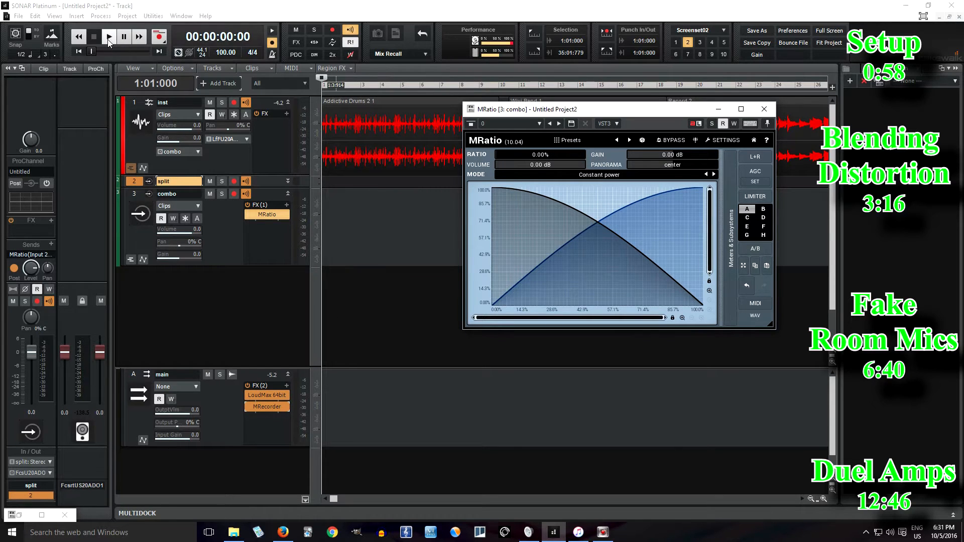
drag(517, 155, 517, 116)
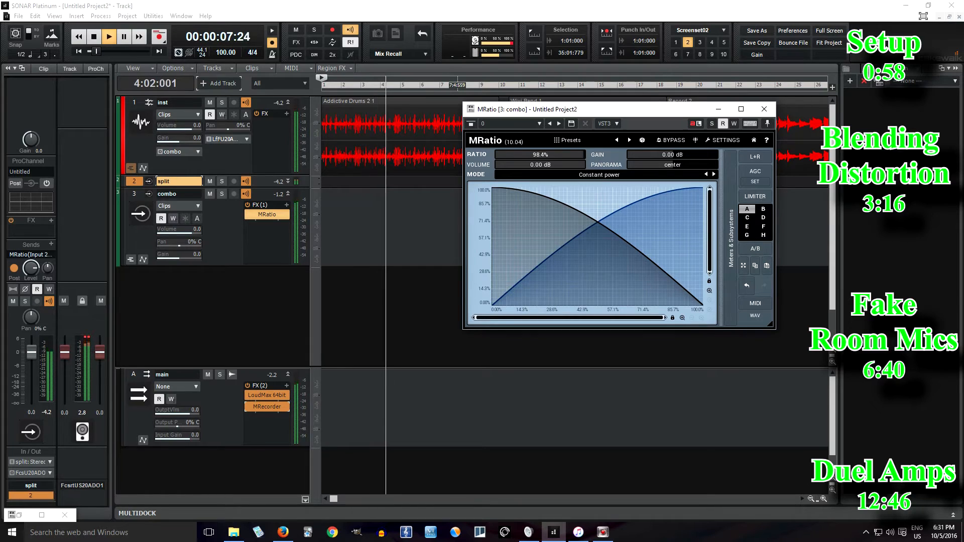
click(398, 183)
key(space)
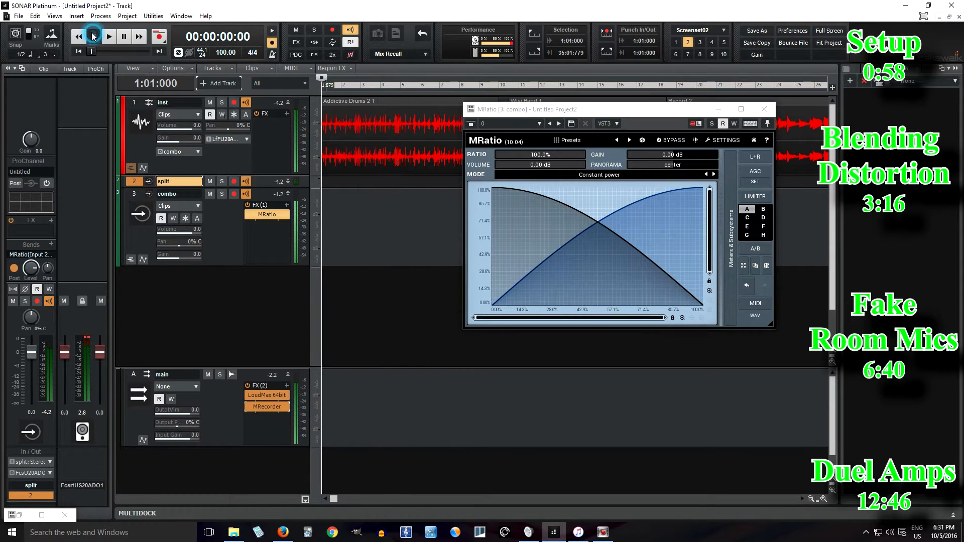
Set MRatio's blending mode to Linear.
click(605, 175)
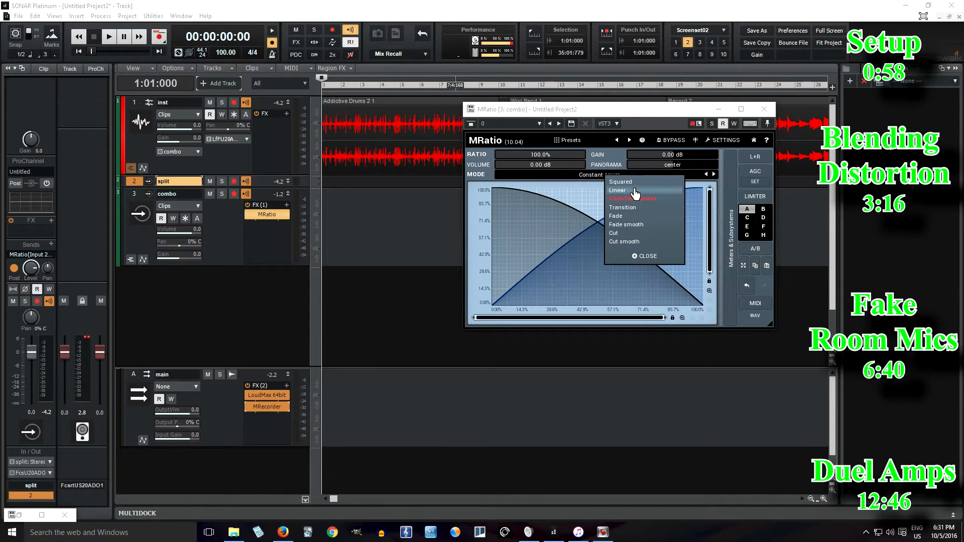
click(635, 192)
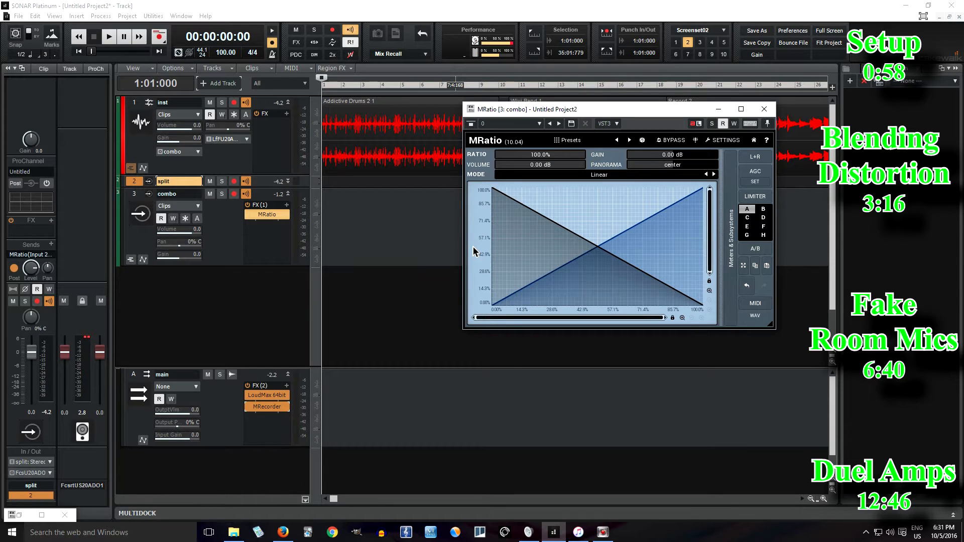
Set the split track's main output to None and select the combo track to check its routing.
click(134, 194)
click(130, 179)
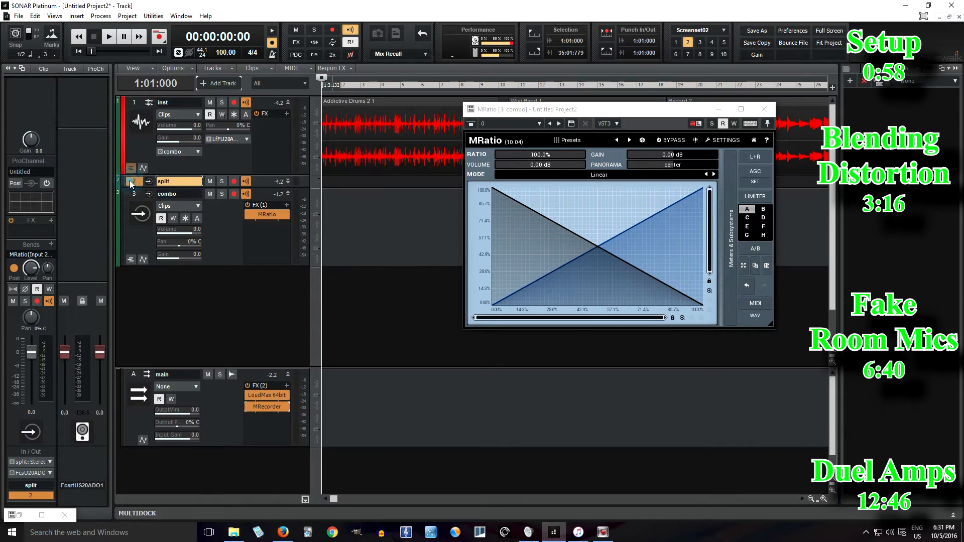
click(35, 472)
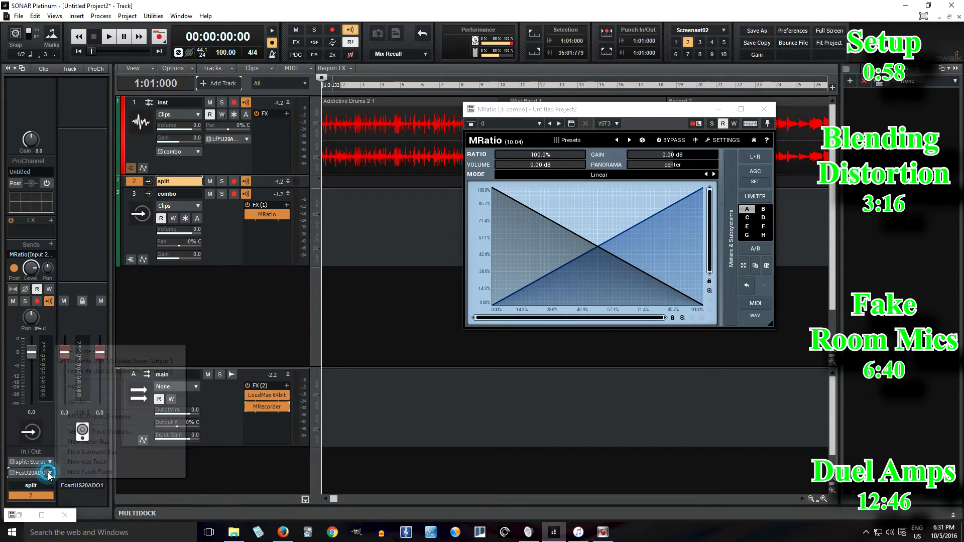
click(94, 351)
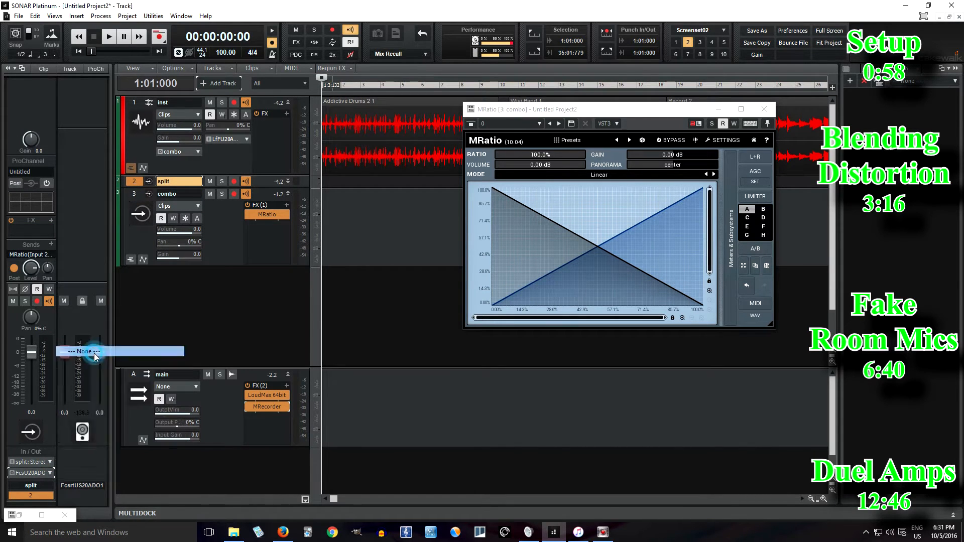
click(126, 193)
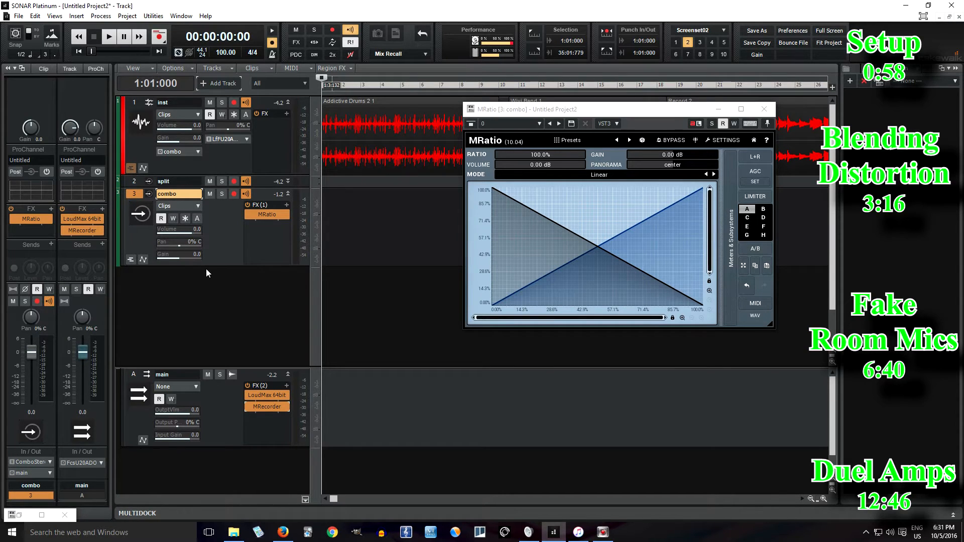
Insert the MLimiter distortion effect into the split track's effects rack.
click(285, 181)
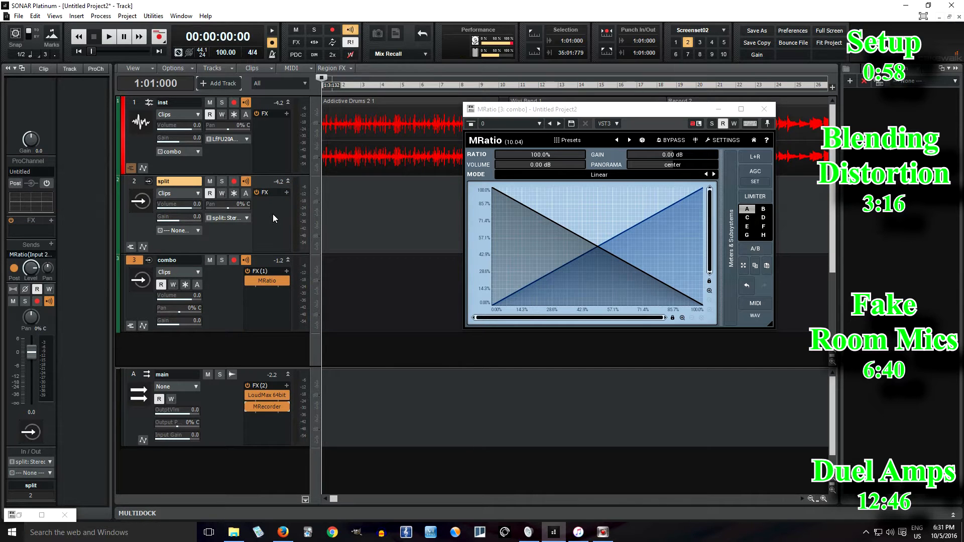
right_click(273, 215)
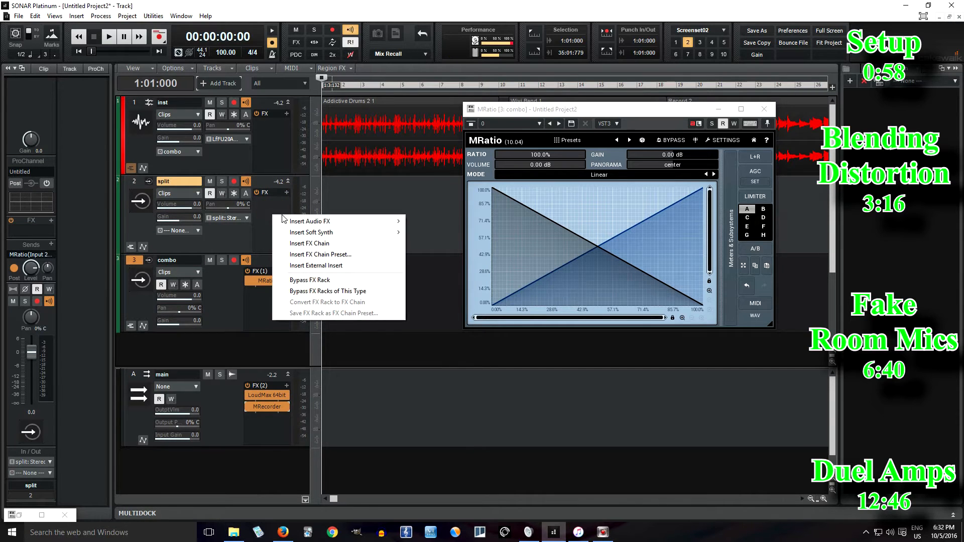
mouse_move(300, 221)
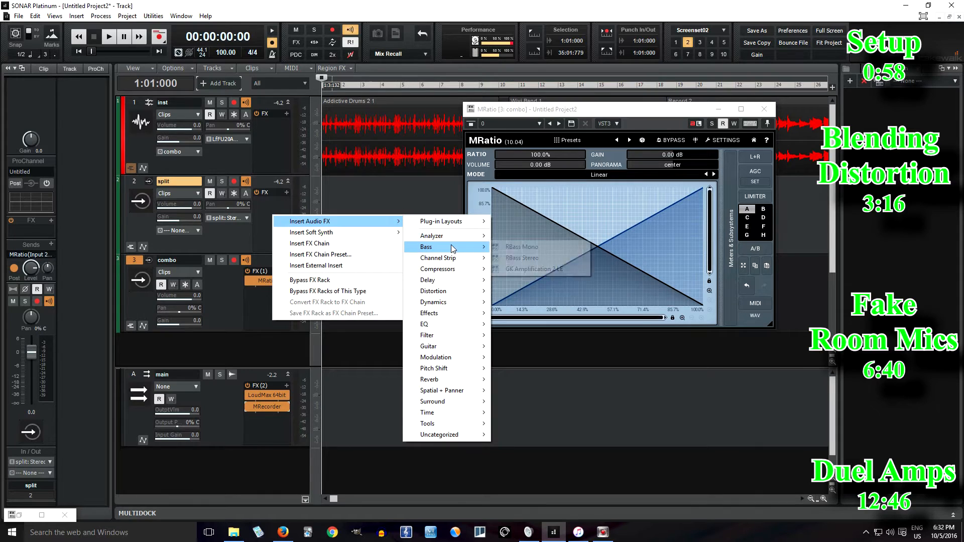
mouse_move(469, 291)
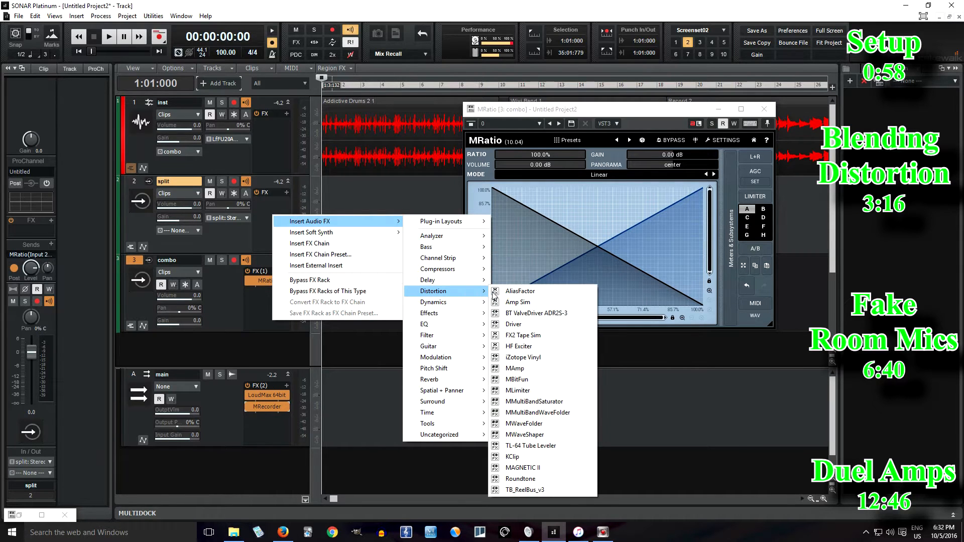
click(540, 390)
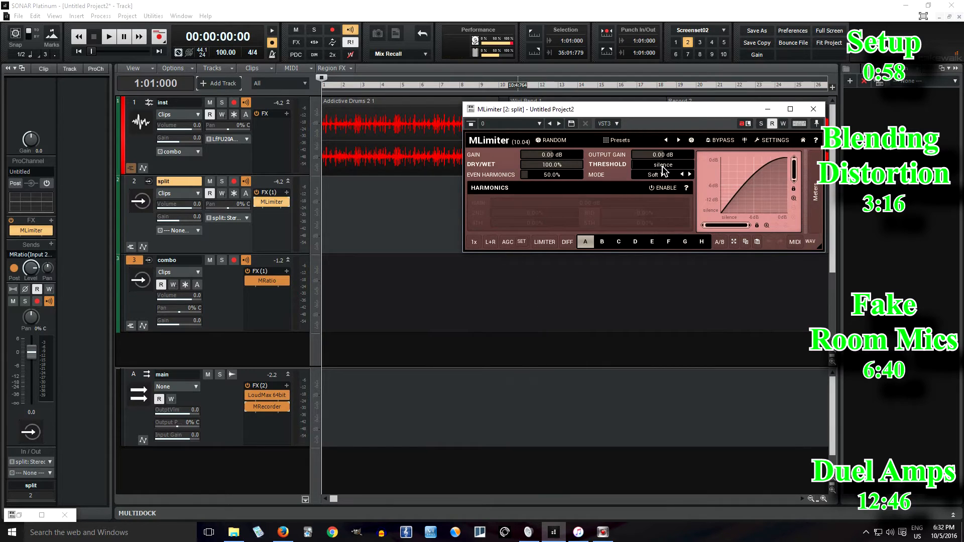
Set MLimiter's mode to Clip 3, its output gain to about -15.74 dB and its gain to about +7.10 dB.
mouse_move(663, 155)
mouse_down()
mouse_move(657, 166)
mouse_move(659, 155)
mouse_up()
click(690, 174)
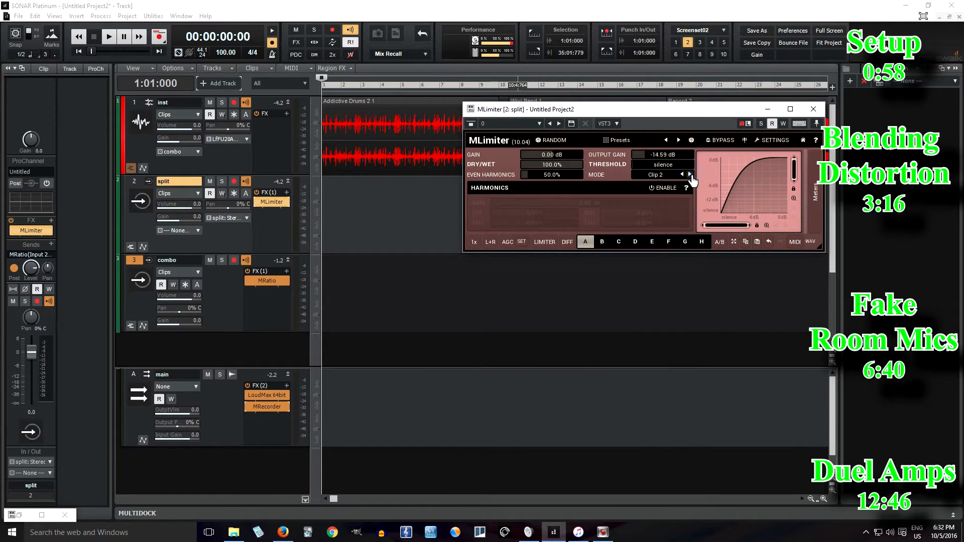
click(690, 174)
click(690, 174)
drag(652, 156, 654, 159)
drag(552, 155, 552, 144)
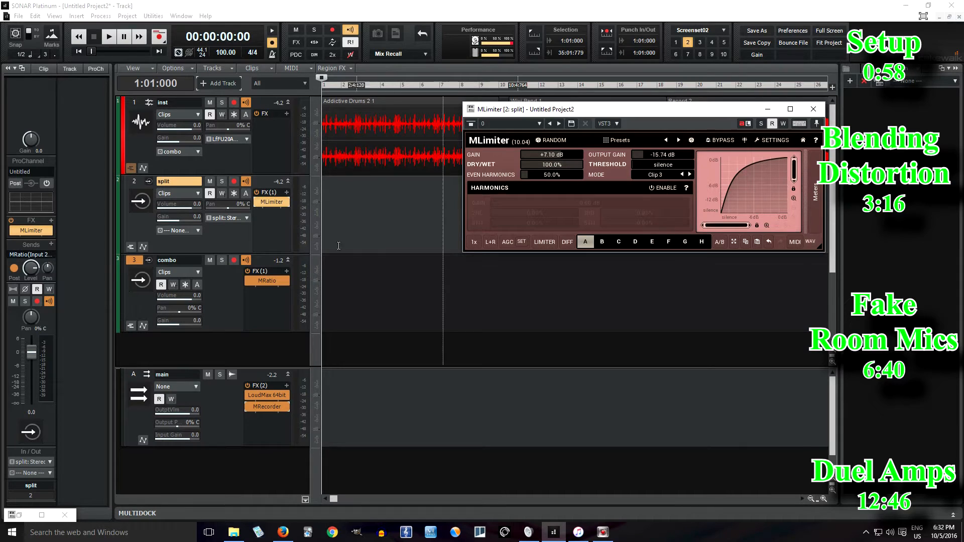
Pin the MRatio and MLimiter windows so both can stay open, leaving MLimiter open with the split track selected.
double_click(256, 280)
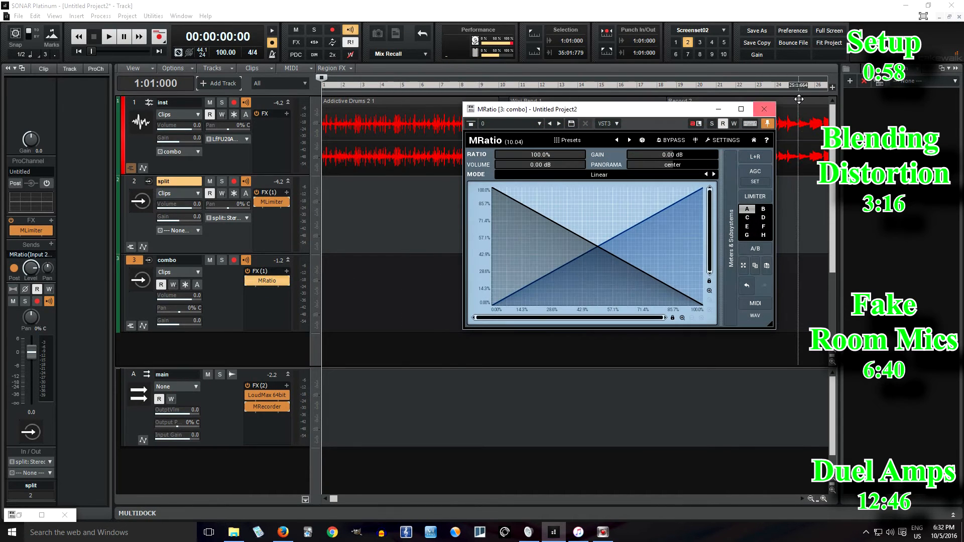
click(764, 109)
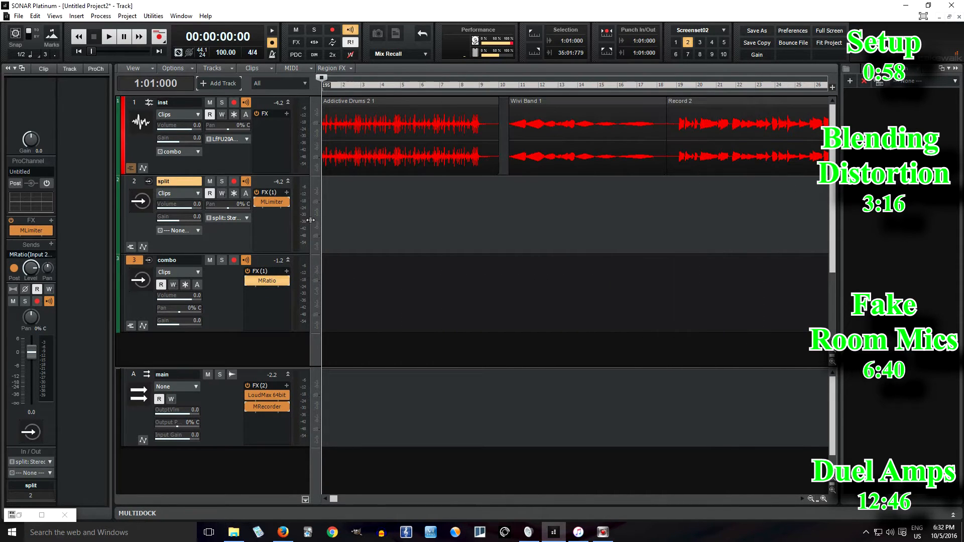
click(129, 182)
double_click(271, 201)
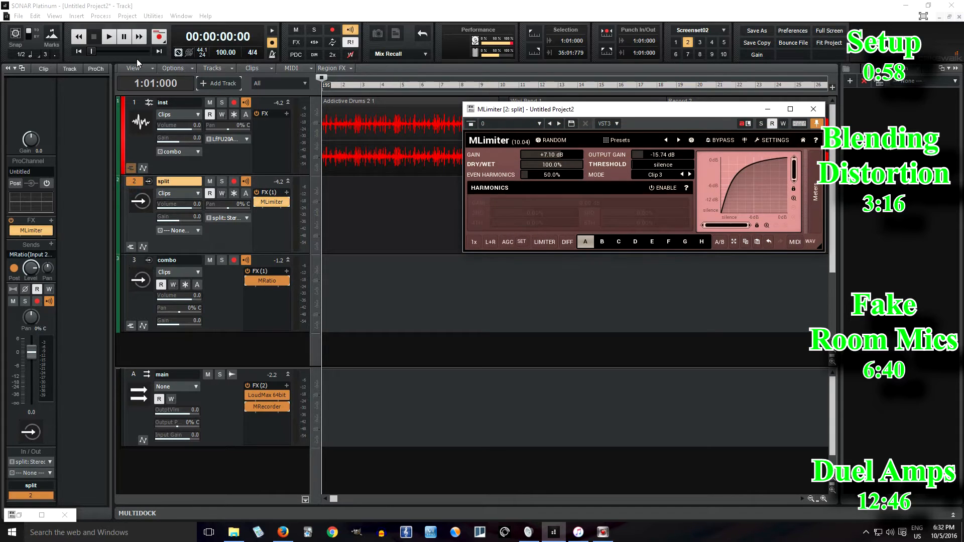
Play the project while raising MLimiter's output gain to about -13.44 dB, and stop playback.
click(114, 43)
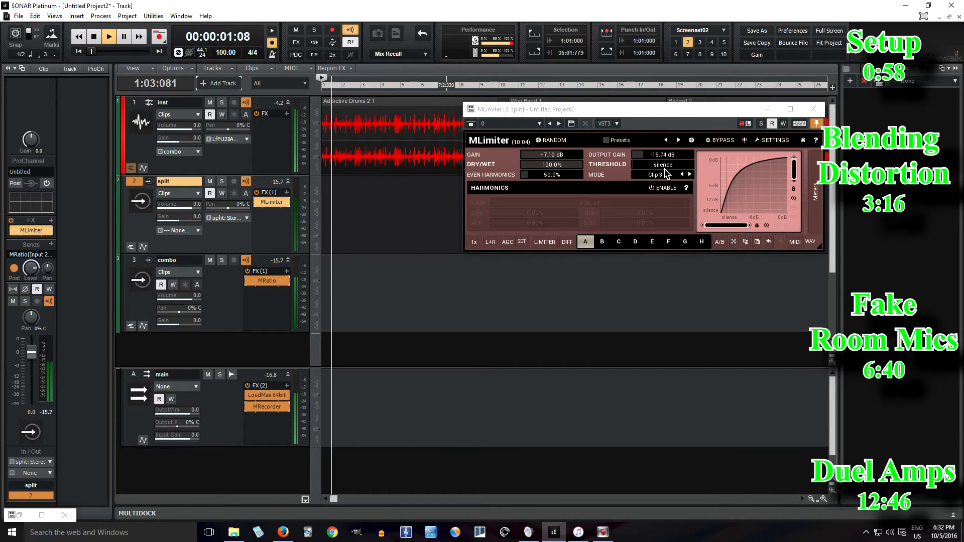
click(651, 154)
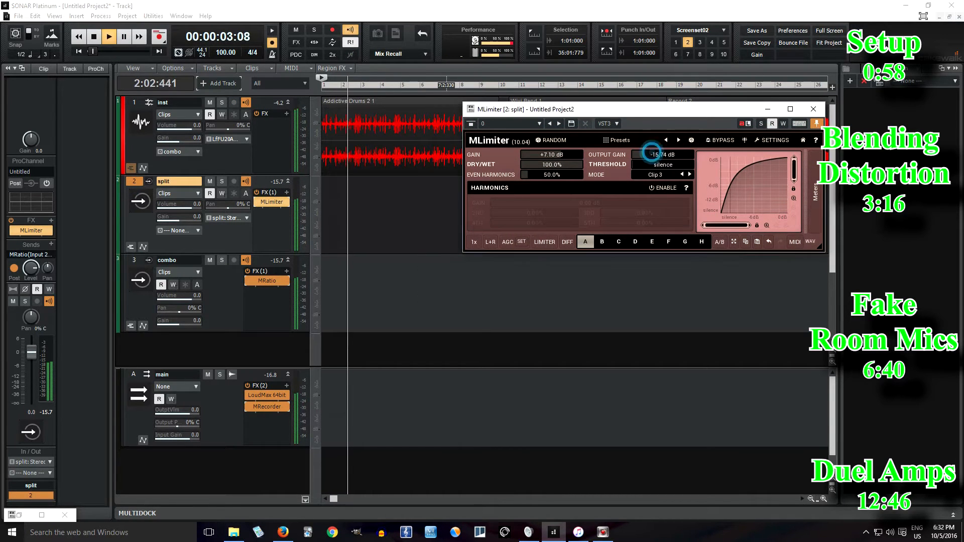
drag(651, 154, 698, 149)
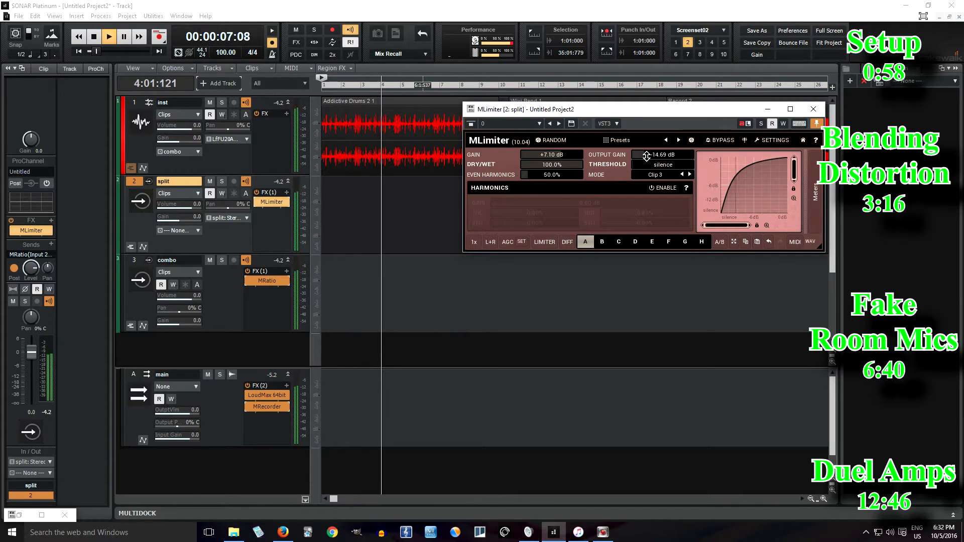
drag(652, 155, 657, 155)
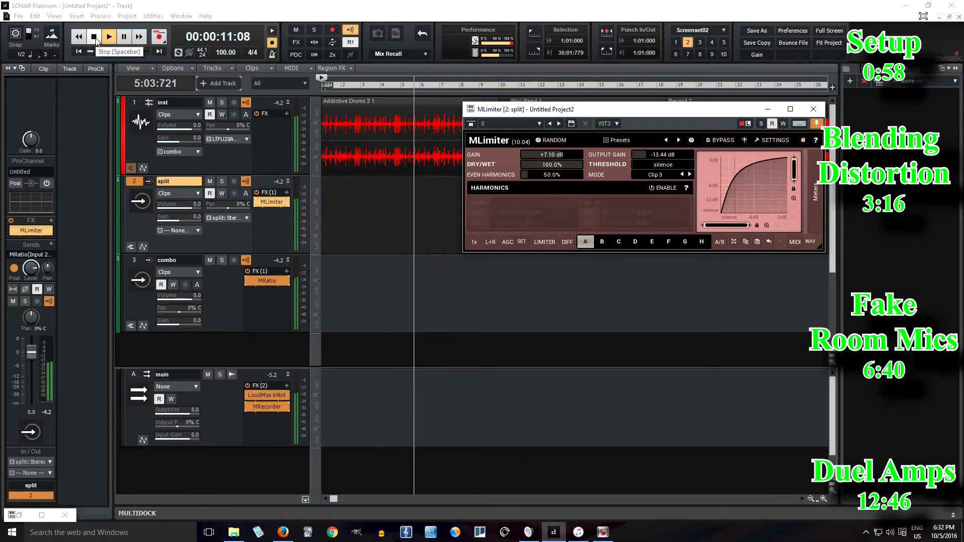
click(93, 37)
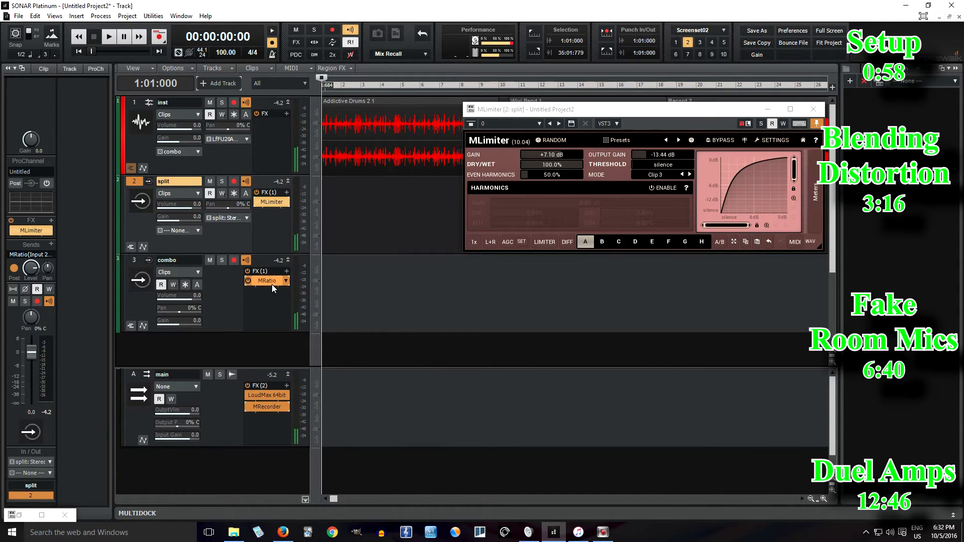
Open MRatio on the combo track, lower its ratio to about 40.2% during playback, and stop playback.
double_click(272, 284)
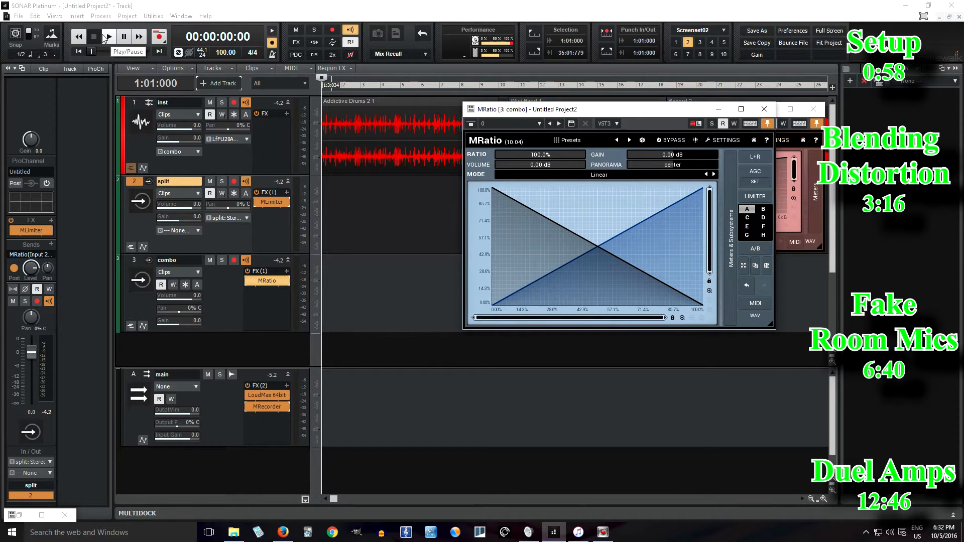
click(109, 38)
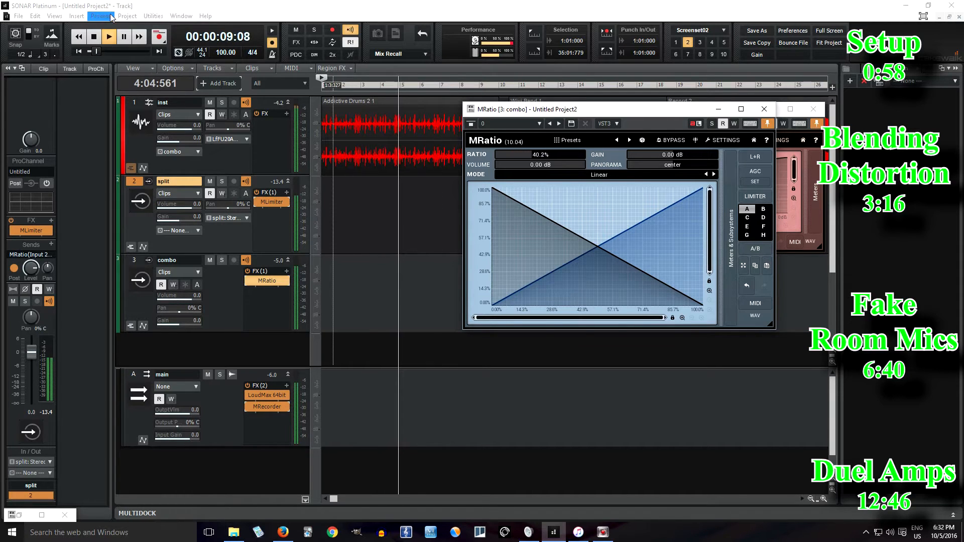
click(96, 39)
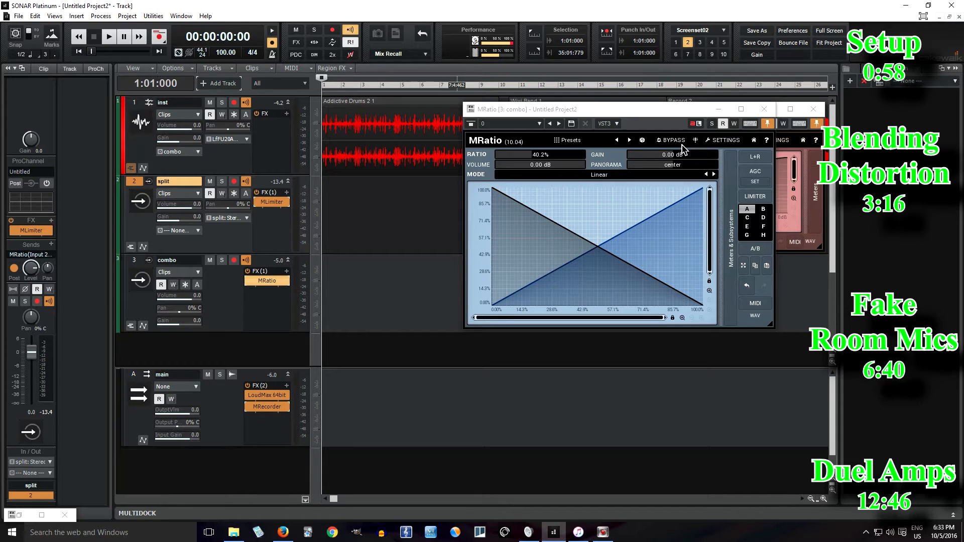
Compare the blended sound with MRatio bypassed and active during playback, stop, and uncover the MLimiter window with MRatio active.
click(107, 38)
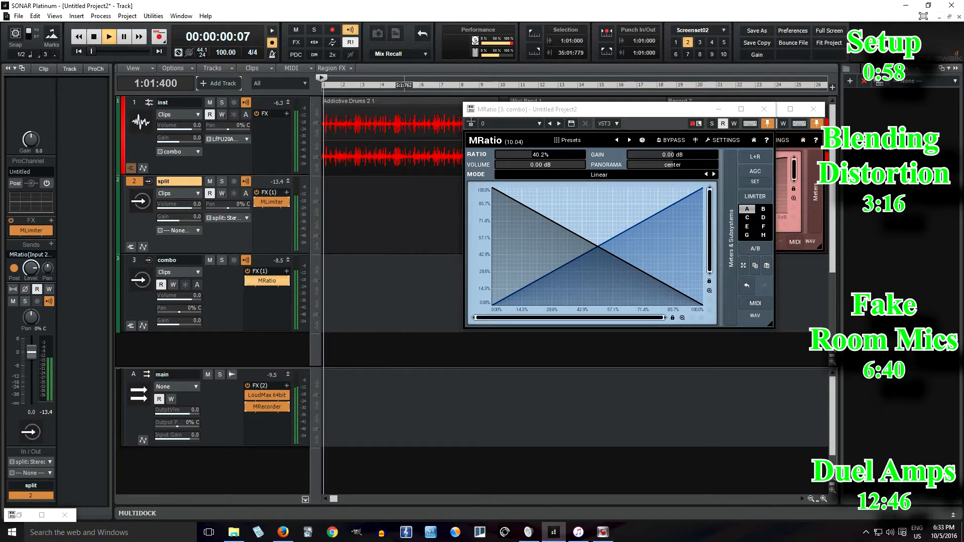
click(676, 144)
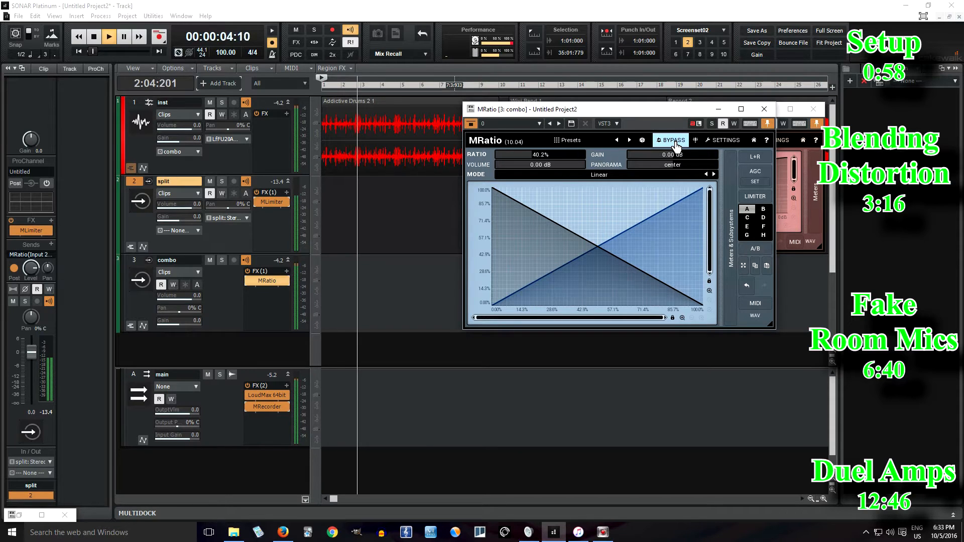
click(676, 143)
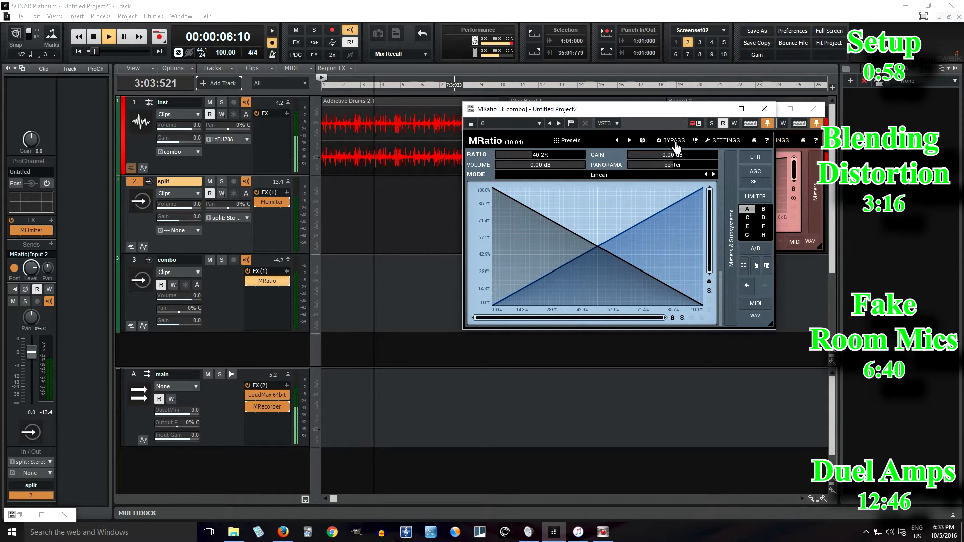
click(676, 145)
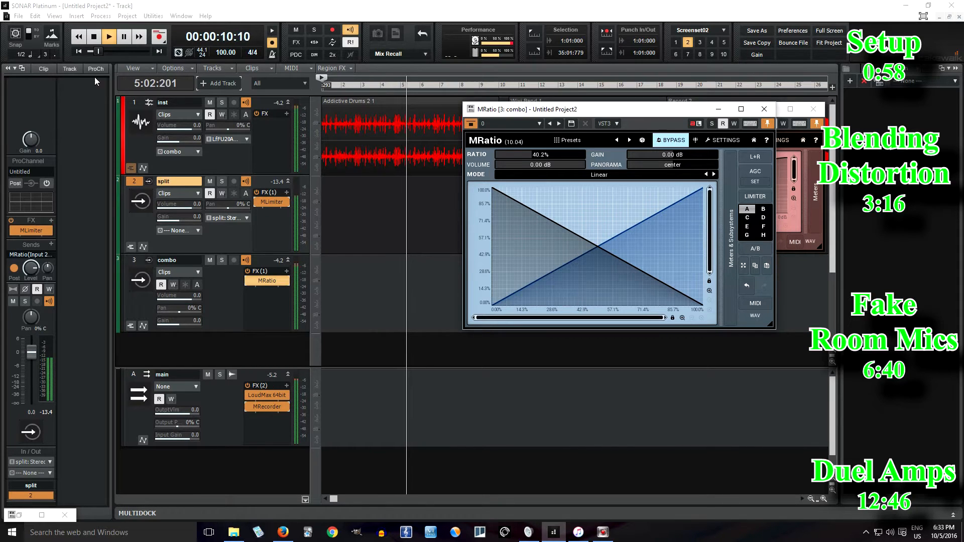
click(94, 37)
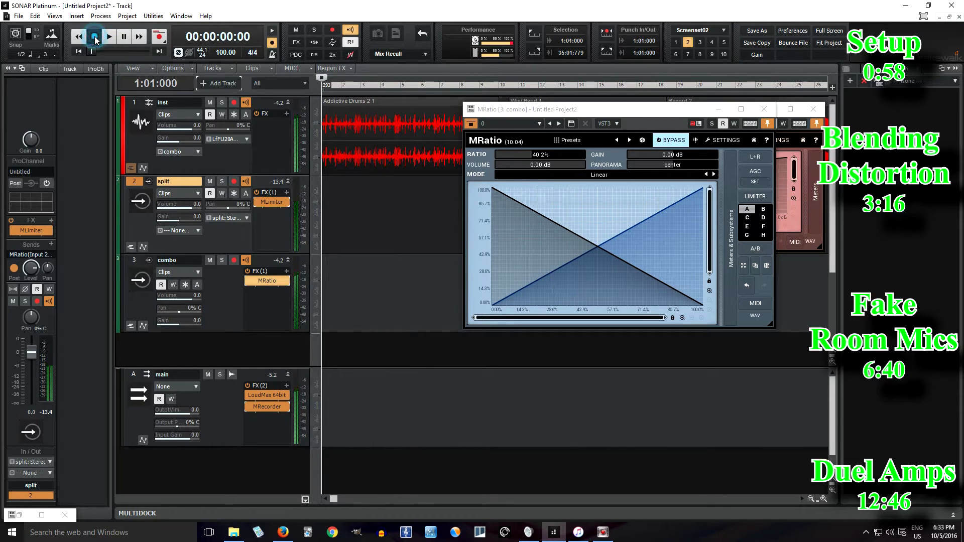
click(670, 137)
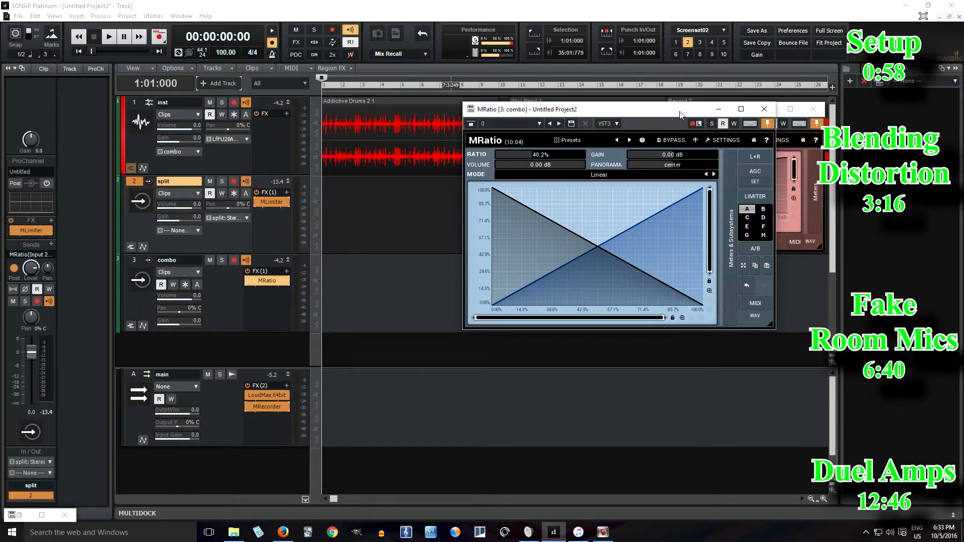
drag(640, 115, 504, 237)
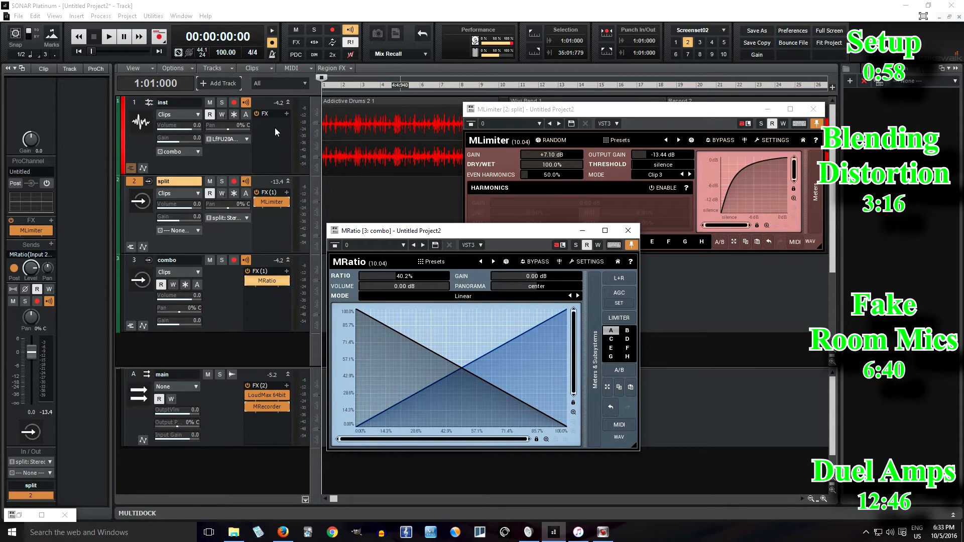
right_click(277, 223)
mouse_move(297, 230)
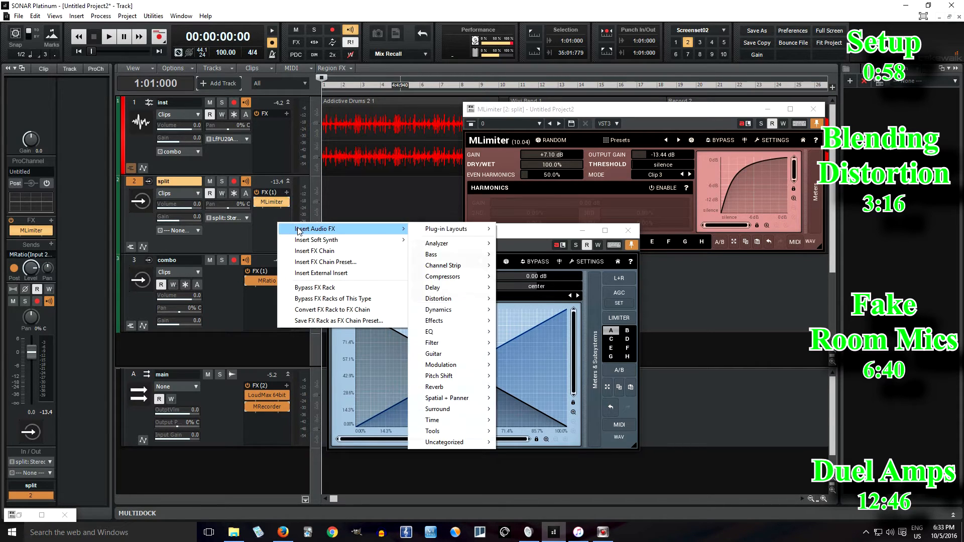
mouse_move(452, 343)
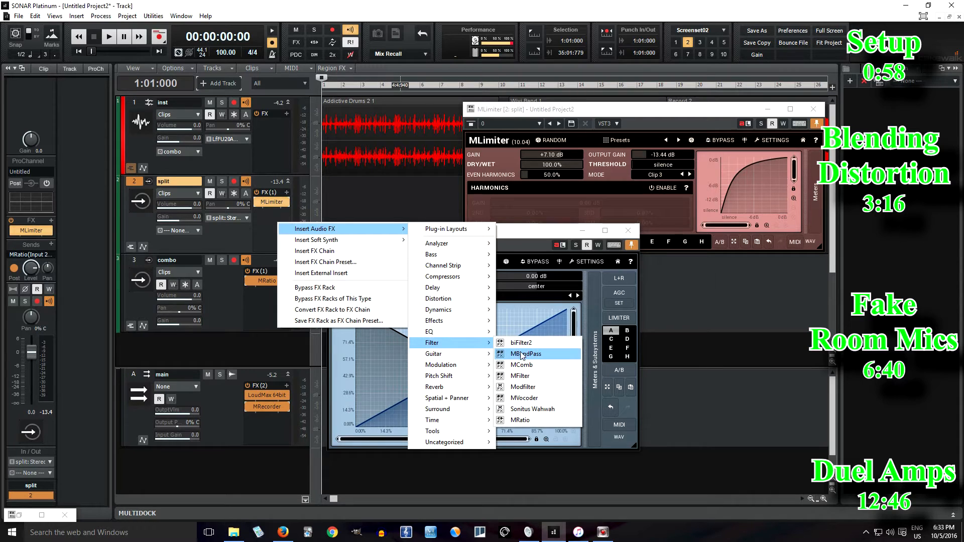
click(542, 377)
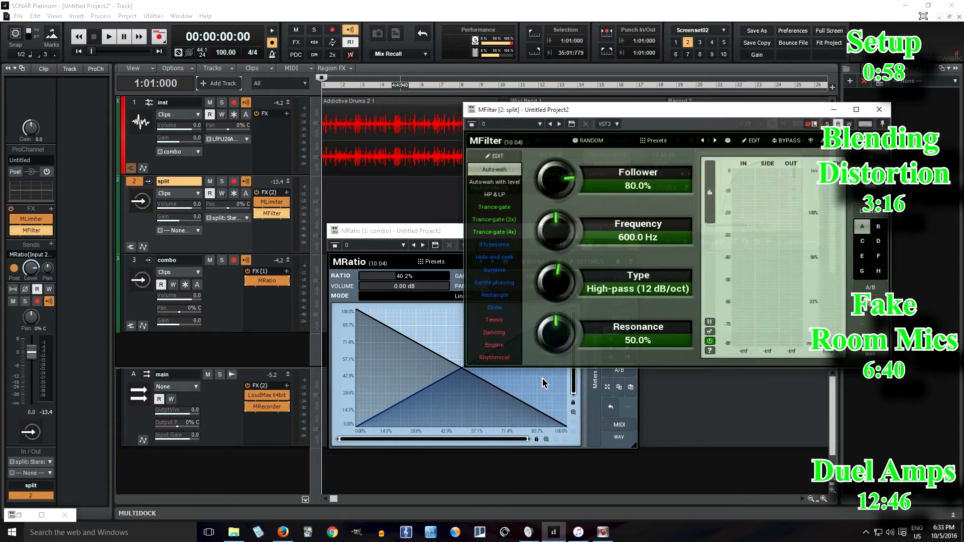
click(880, 109)
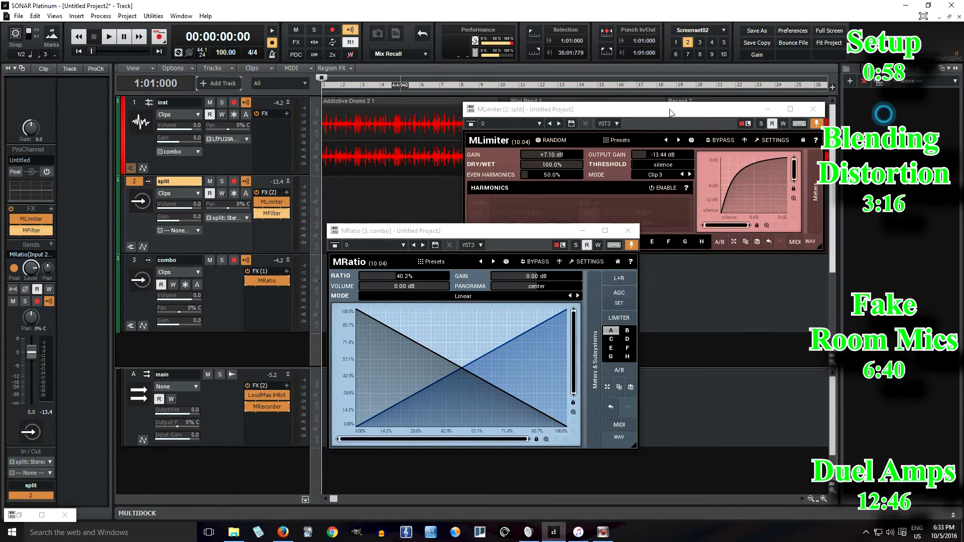
right_click(273, 217)
click(278, 224)
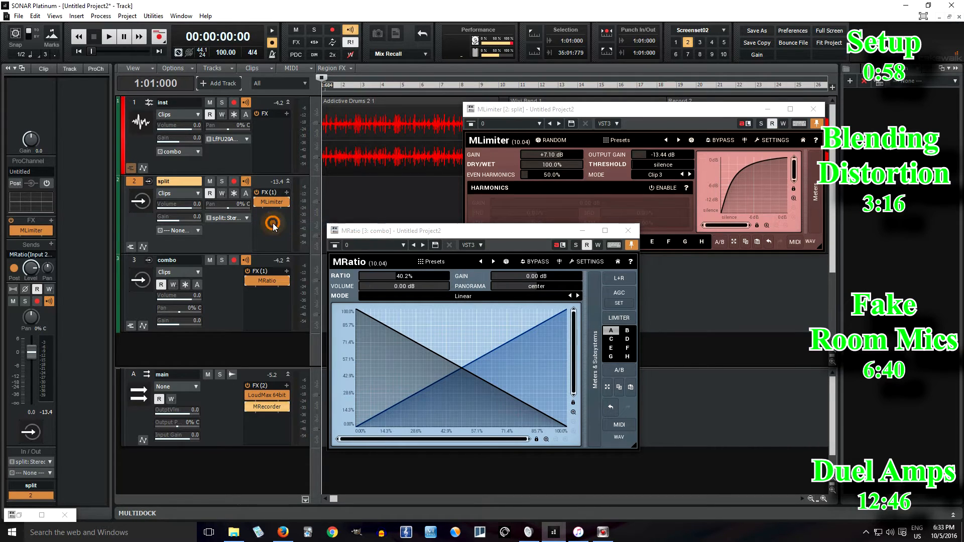
Insert MBandPass after MLimiter on the split track and enable its high-pass filter with a Q of about 2.53.
right_click(272, 223)
mouse_move(296, 230)
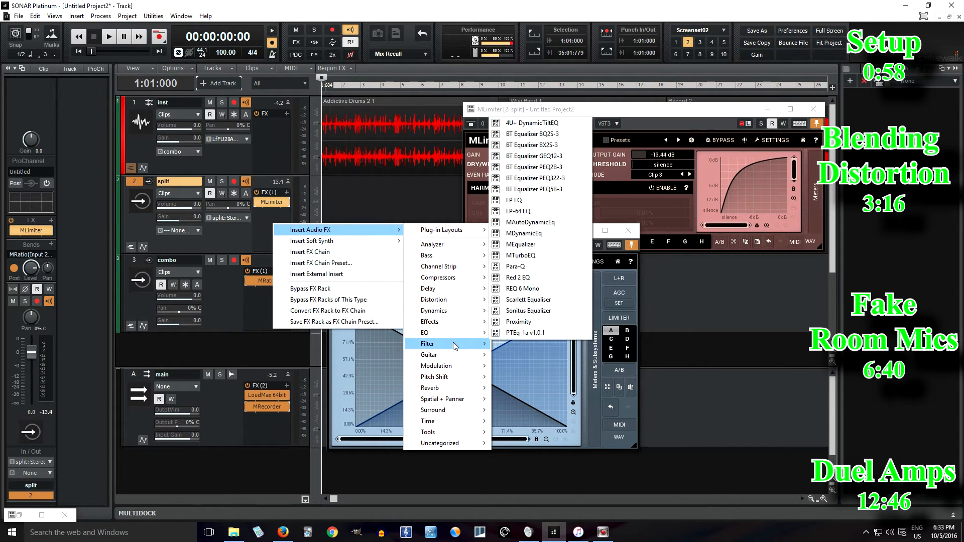
mouse_move(454, 346)
click(551, 354)
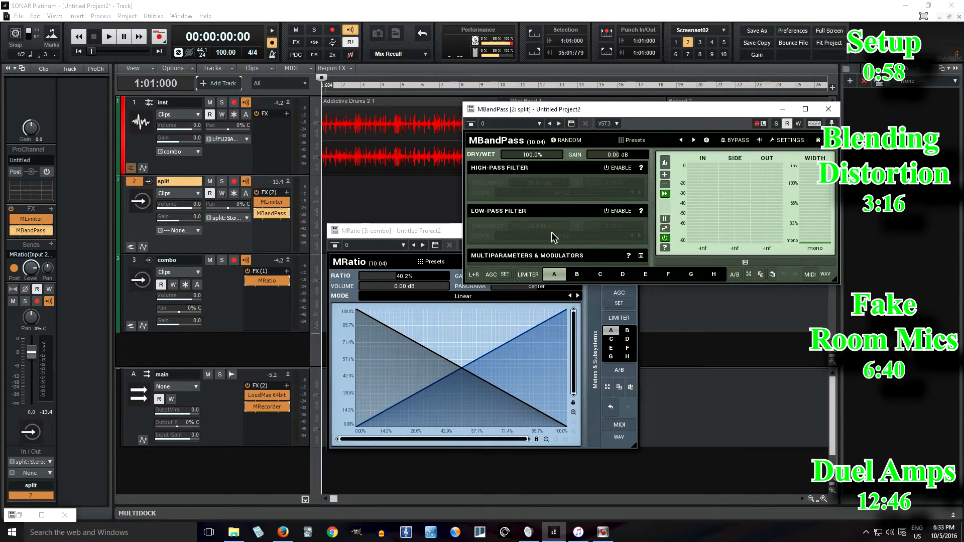
click(617, 168)
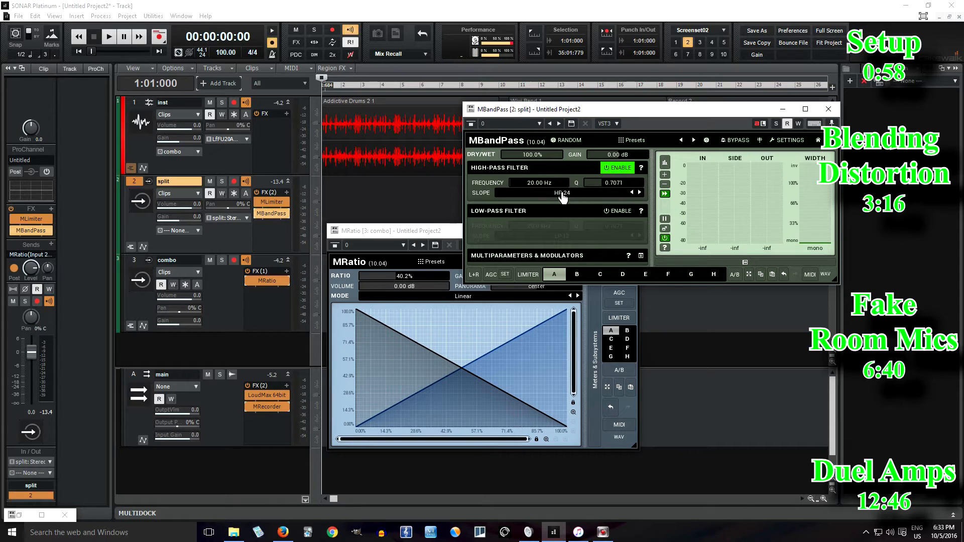
drag(605, 184, 604, 168)
Set MRatio's ratio to 100%, tune MBandPass's high-pass filter to 82.99 Hz with a Q of 4.7129 using playback, and stop playback.
drag(403, 281, 403, 256)
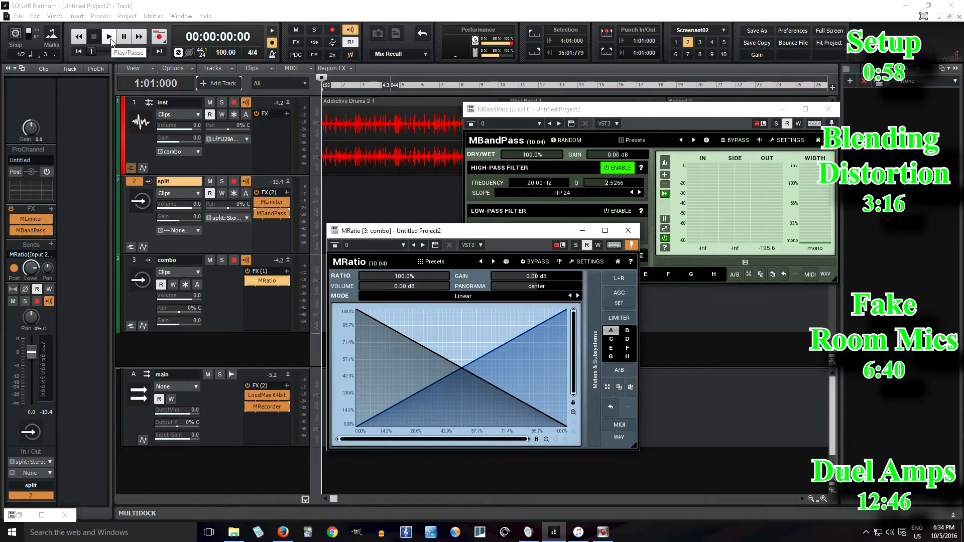
click(111, 39)
drag(538, 182, 539, 161)
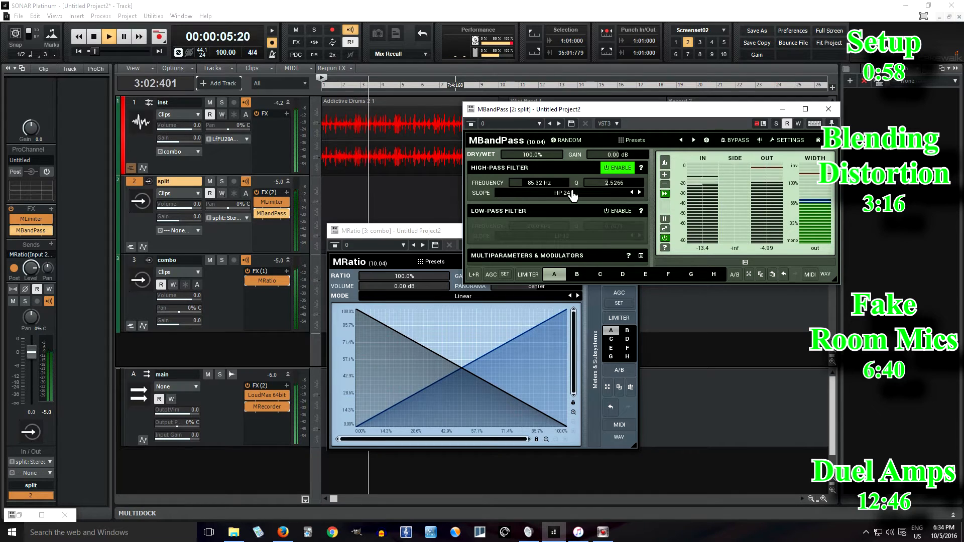
drag(613, 182, 614, 171)
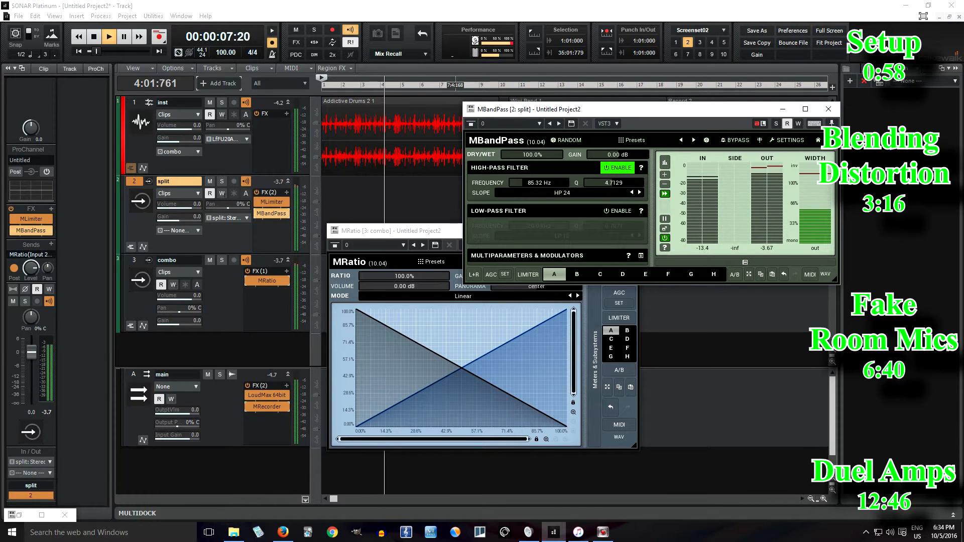
click(95, 38)
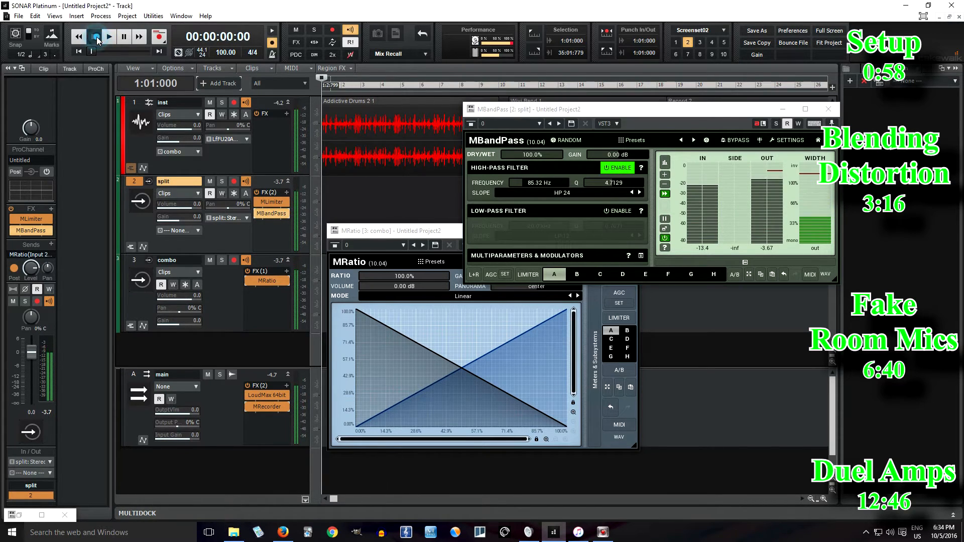
drag(538, 183, 539, 184)
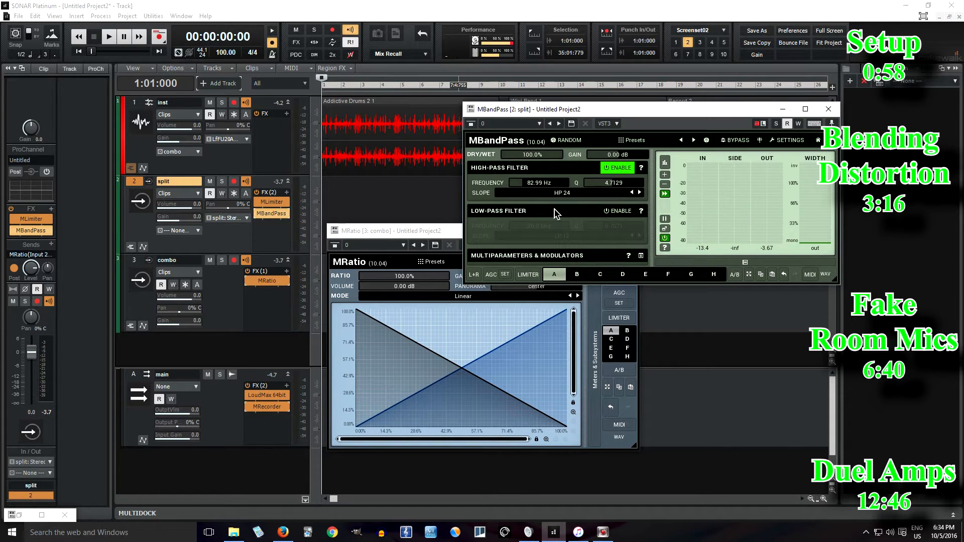
Enable MBandPass's low-pass filter with an LP 6 slope, lower its frequency to 3508 Hz during playback, and stop playback.
click(621, 211)
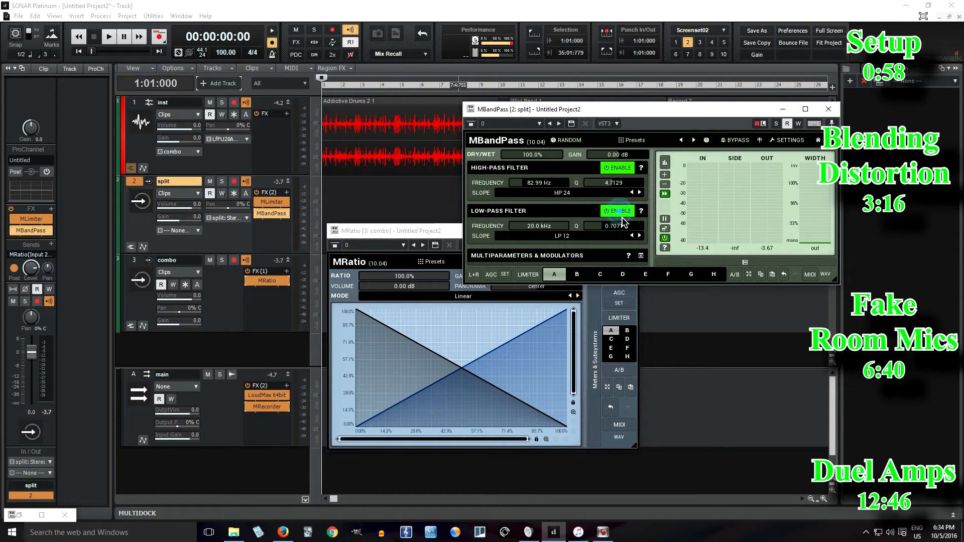
click(631, 236)
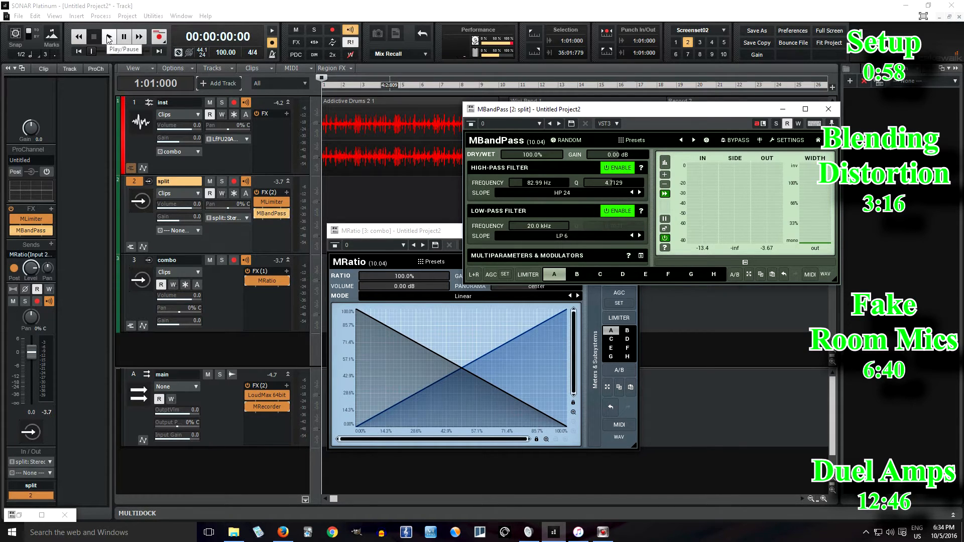
click(109, 37)
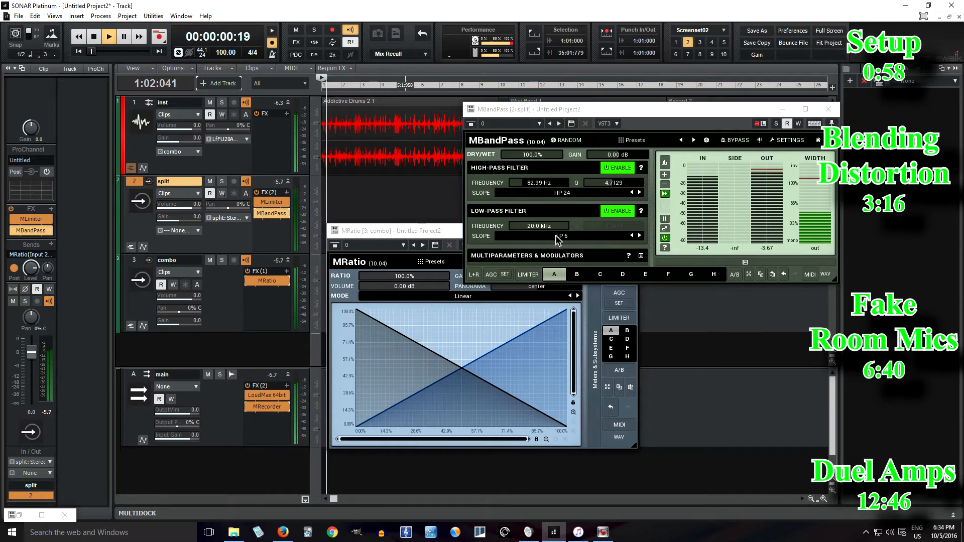
mouse_move(557, 226)
mouse_down()
mouse_move(557, 236)
mouse_move(555, 226)
mouse_up()
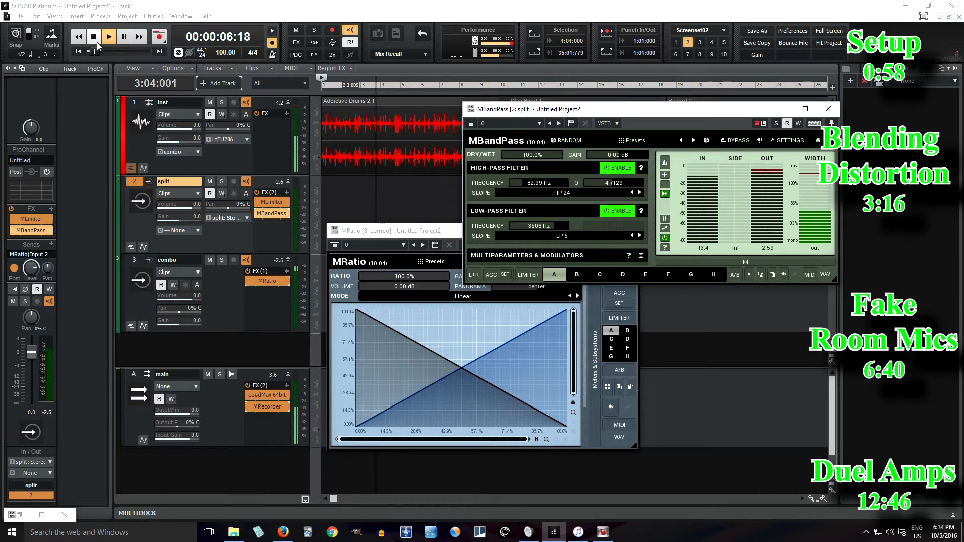
click(95, 37)
Lower MRatio's ratio to 48.8% during playback, compare the blend with MRatio bypassed and active, and stop playback.
double_click(268, 280)
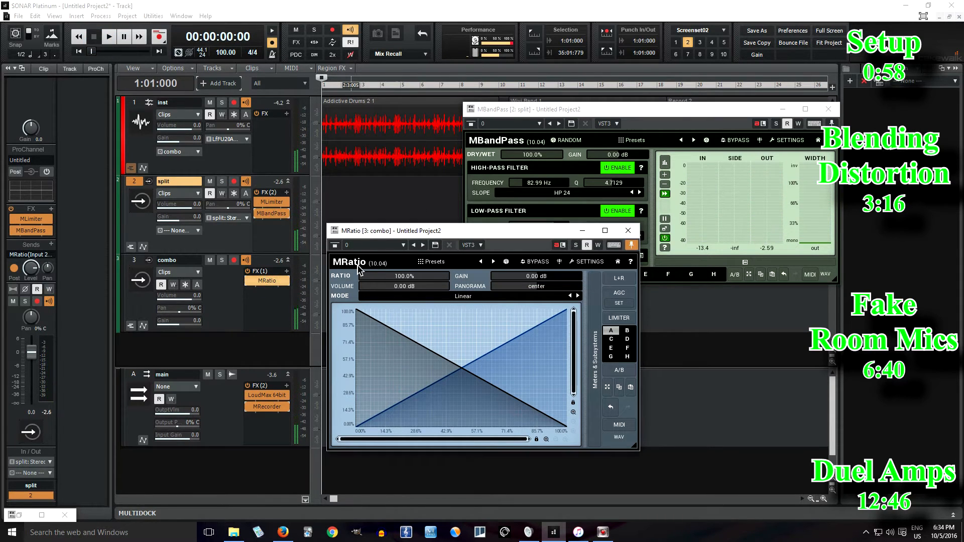
click(110, 37)
mouse_move(430, 276)
mouse_down()
mouse_move(431, 309)
mouse_move(430, 293)
mouse_up()
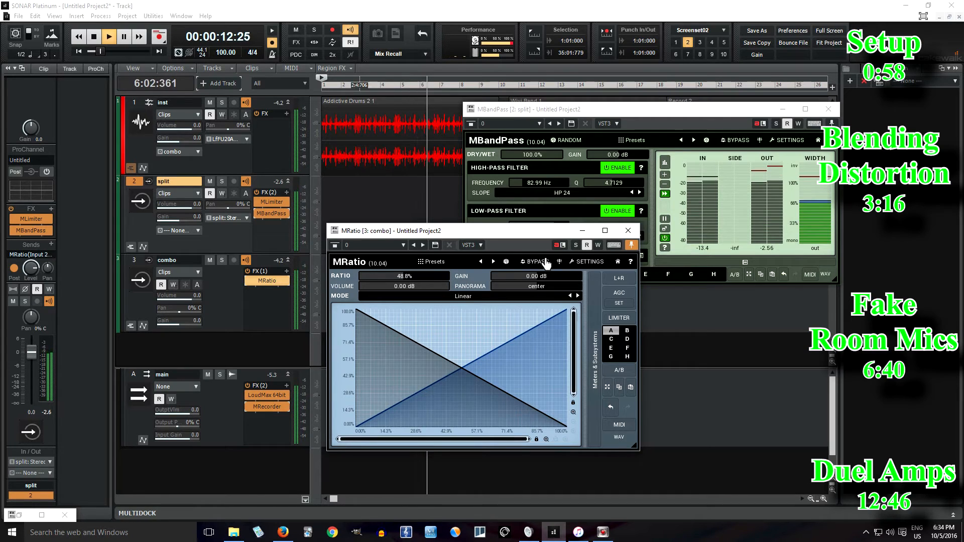
click(541, 262)
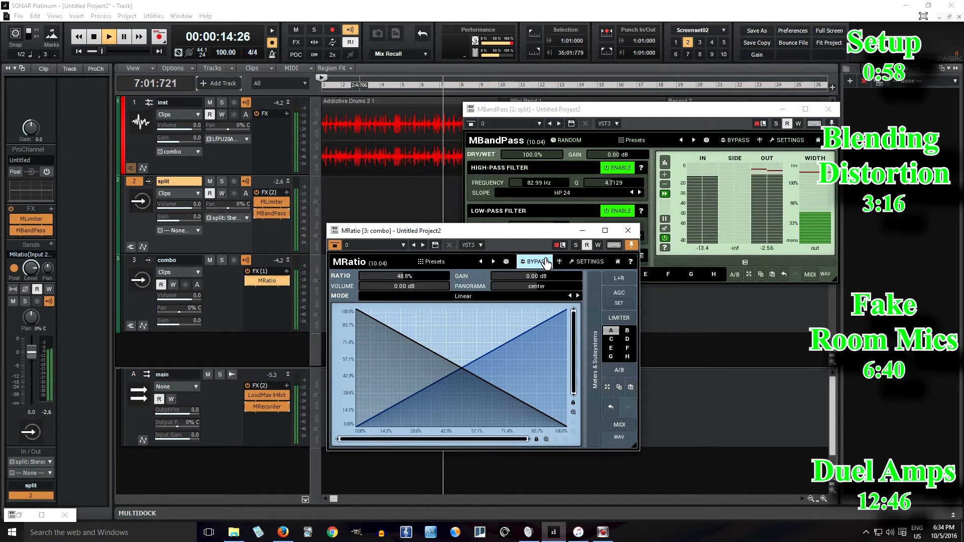
click(545, 262)
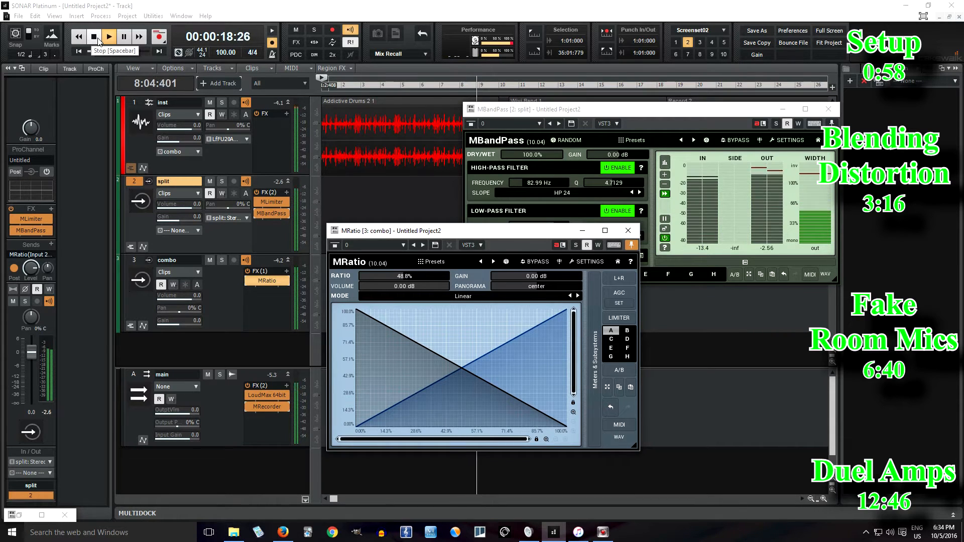
click(98, 39)
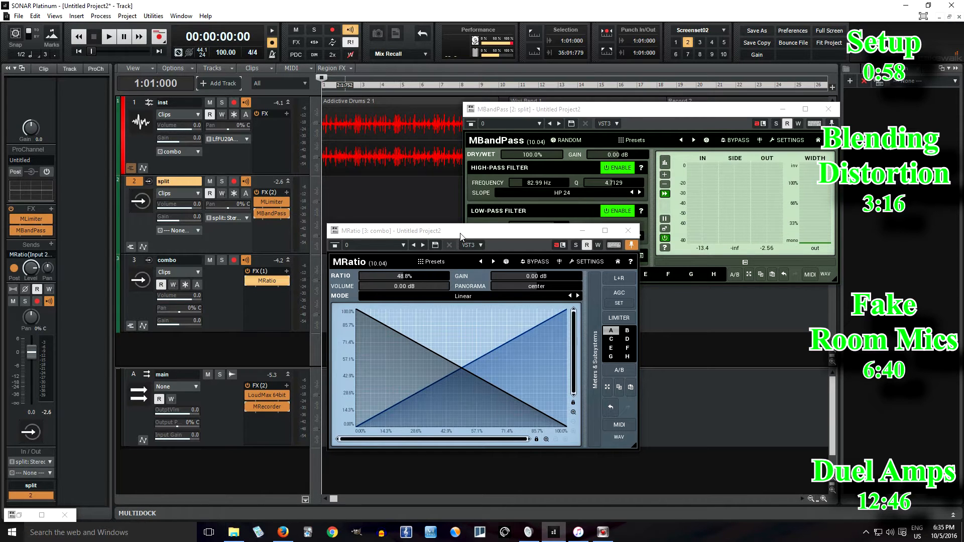
Close the MRatio and MBandPass windows and delete MLimiter and MBandPass from the split track's effects.
drag(460, 236, 407, 166)
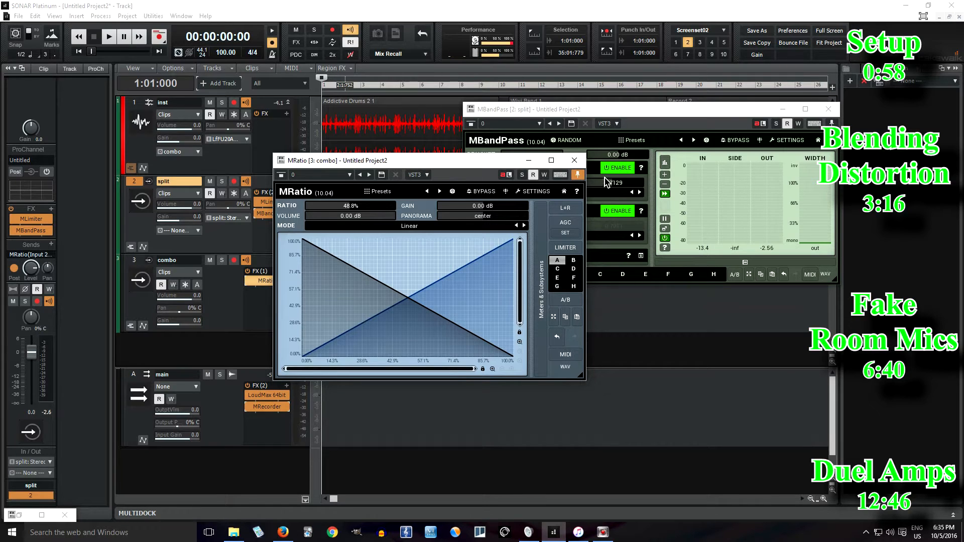
click(573, 161)
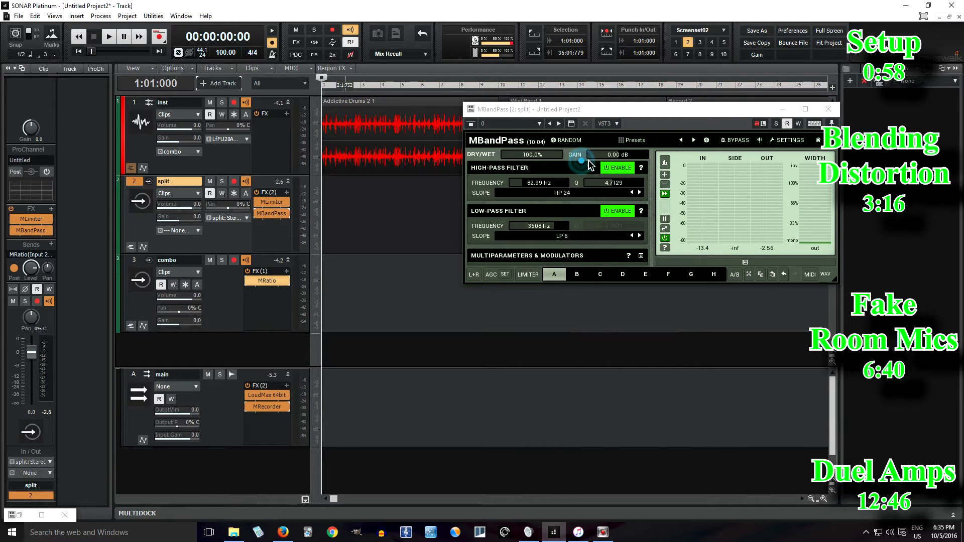
click(829, 110)
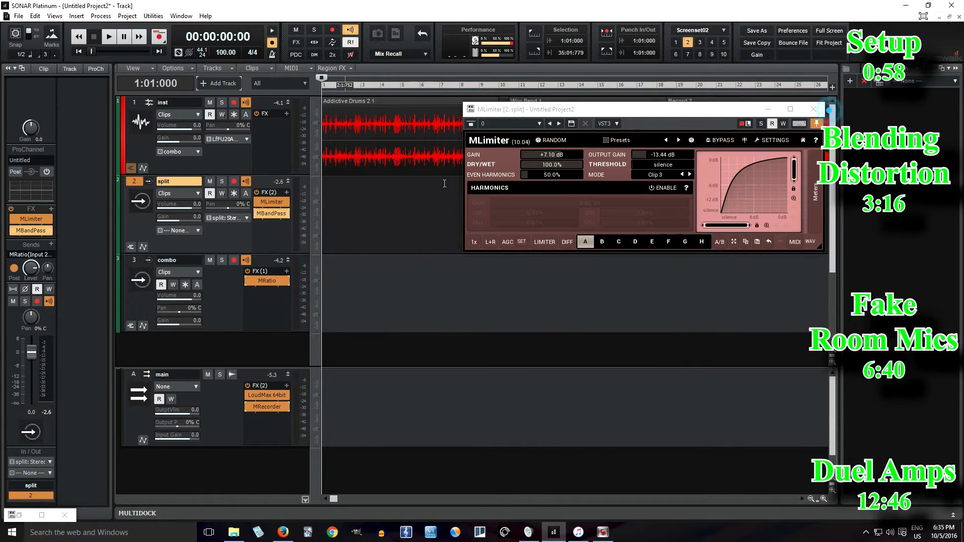
right_click(270, 201)
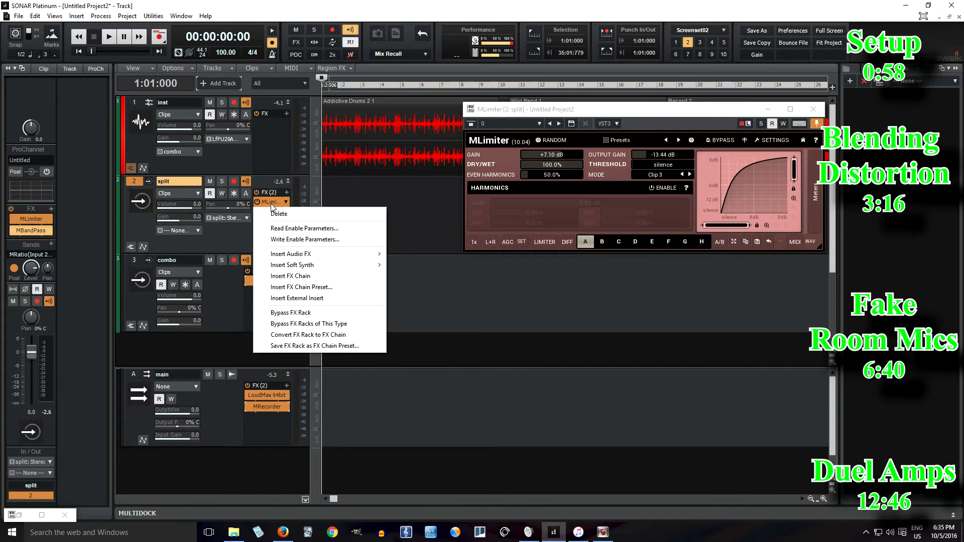
click(283, 213)
right_click(275, 204)
click(278, 213)
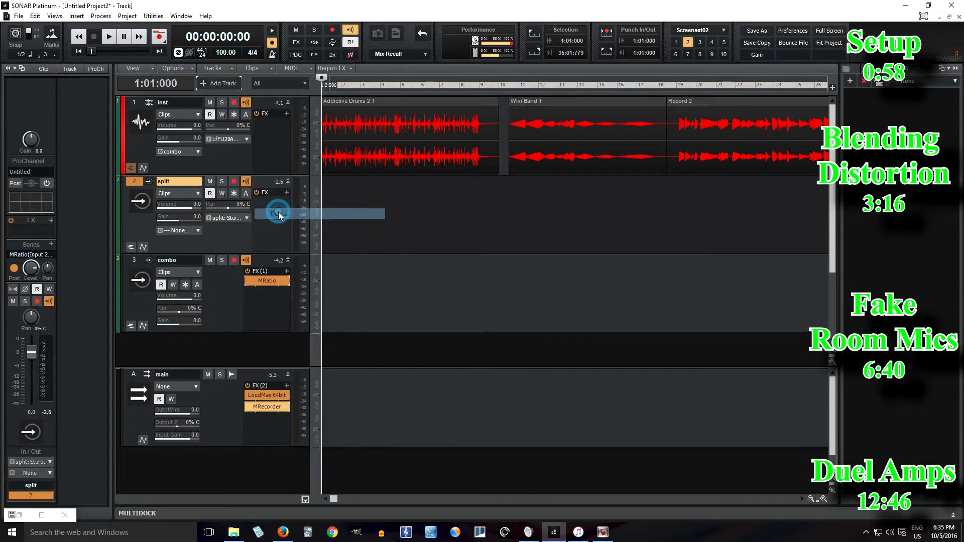
Audition the project from the start of the Wivi Band 1 clip with MRatio's ratio at 0%, and stop playback.
click(509, 88)
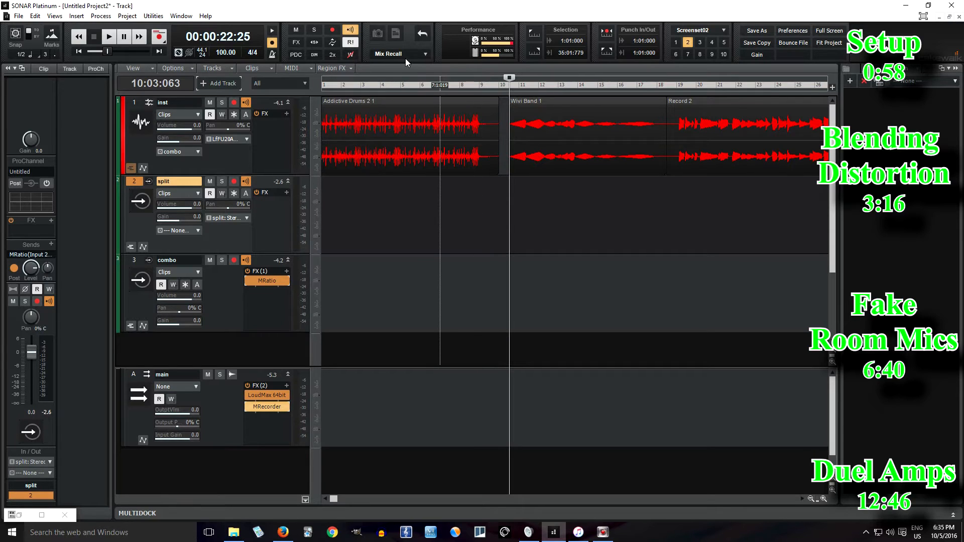
double_click(274, 284)
drag(536, 156, 502, 157)
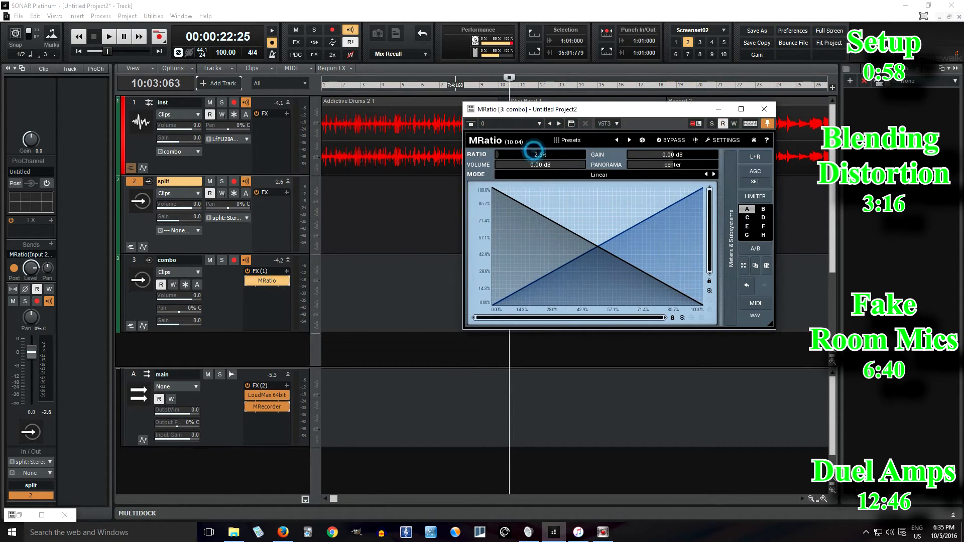
click(109, 36)
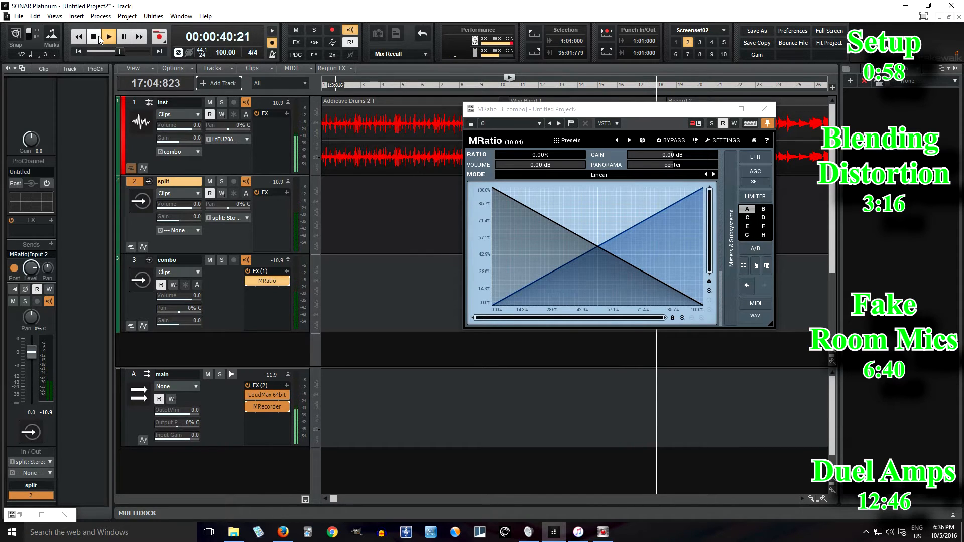
click(95, 37)
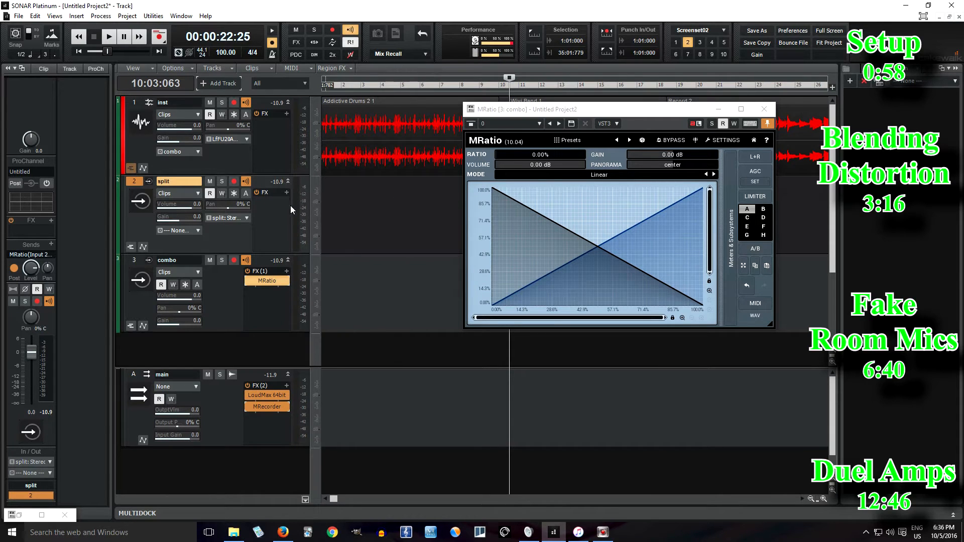
Set MRatio's ratio to 100% and insert the HoRNetSpaces reverb on the split track.
drag(555, 160, 577, 151)
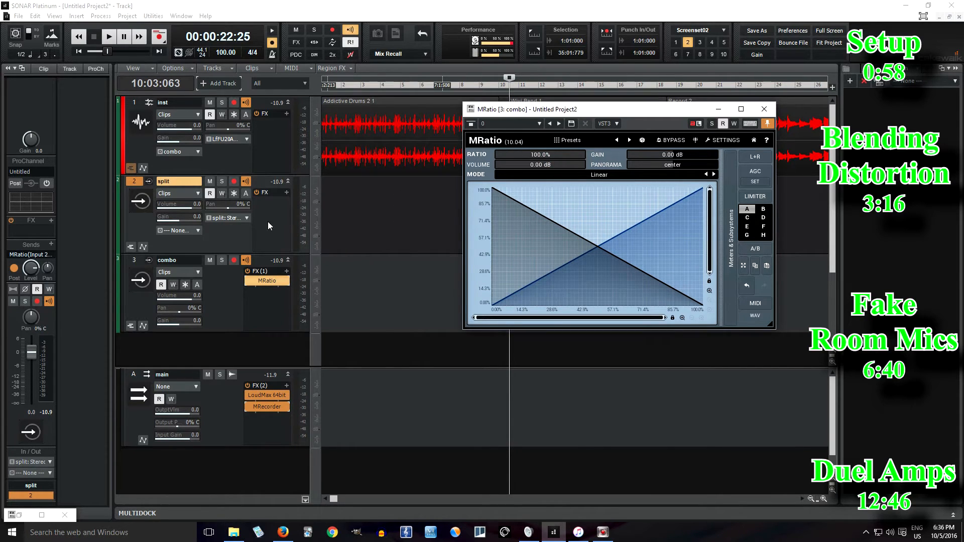
right_click(275, 207)
mouse_move(304, 216)
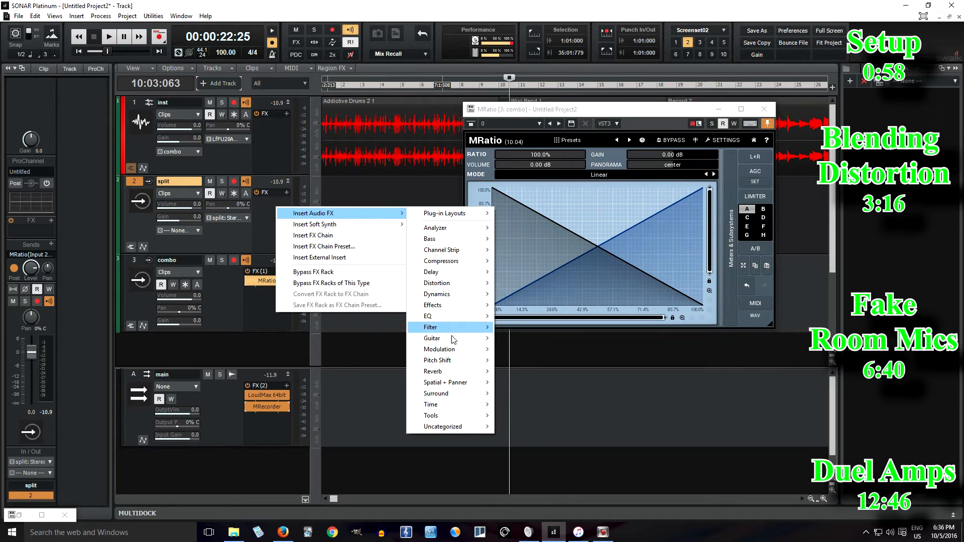
mouse_move(471, 374)
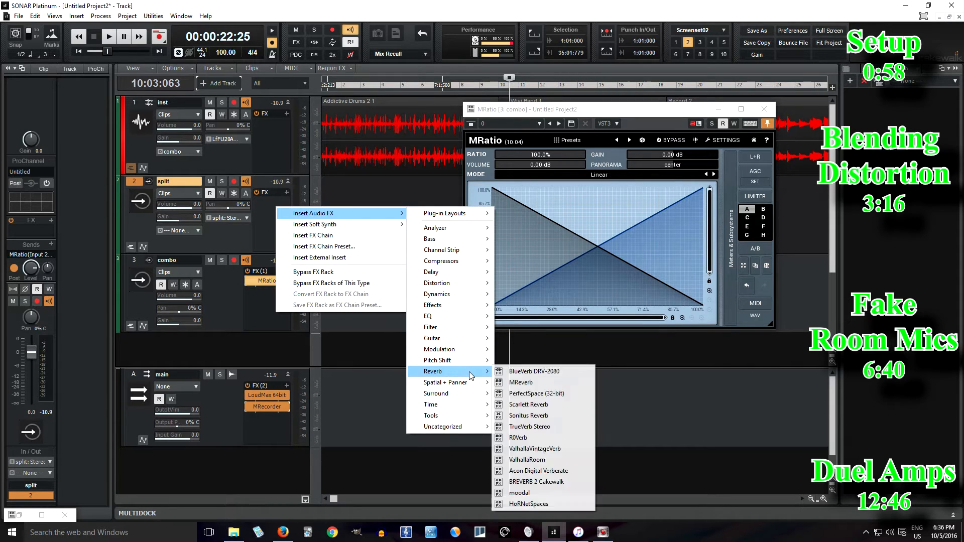
click(549, 503)
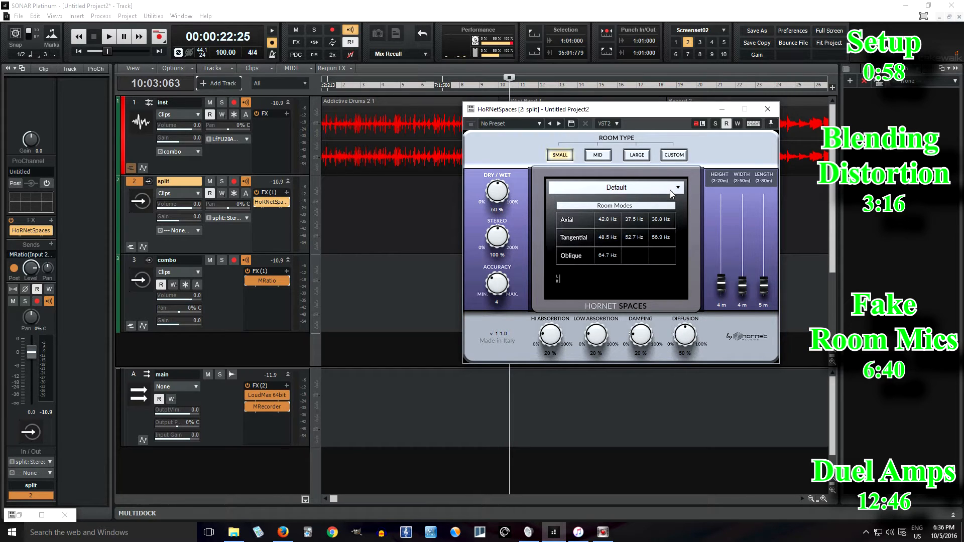
Set HoRNetSpaces to the Mid room type, 45% dry/wet, accuracy 7, 31% damping, and a 6 m high, 7 m wide, 9 m long room.
click(539, 124)
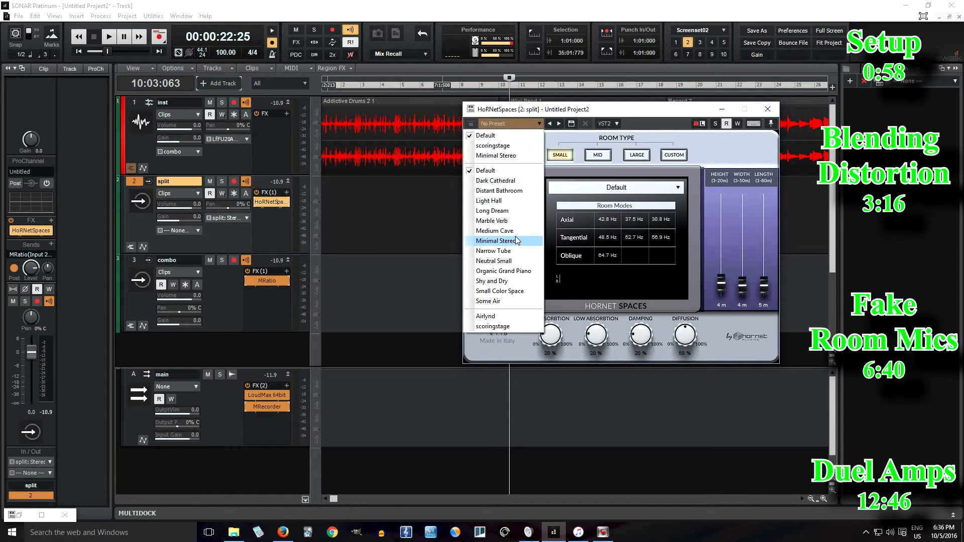
click(625, 136)
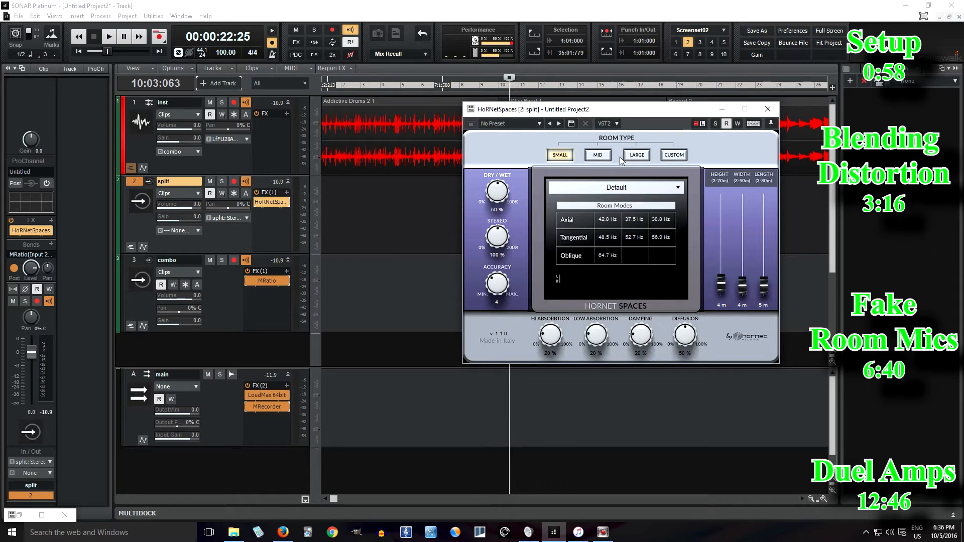
click(598, 156)
drag(498, 189, 503, 202)
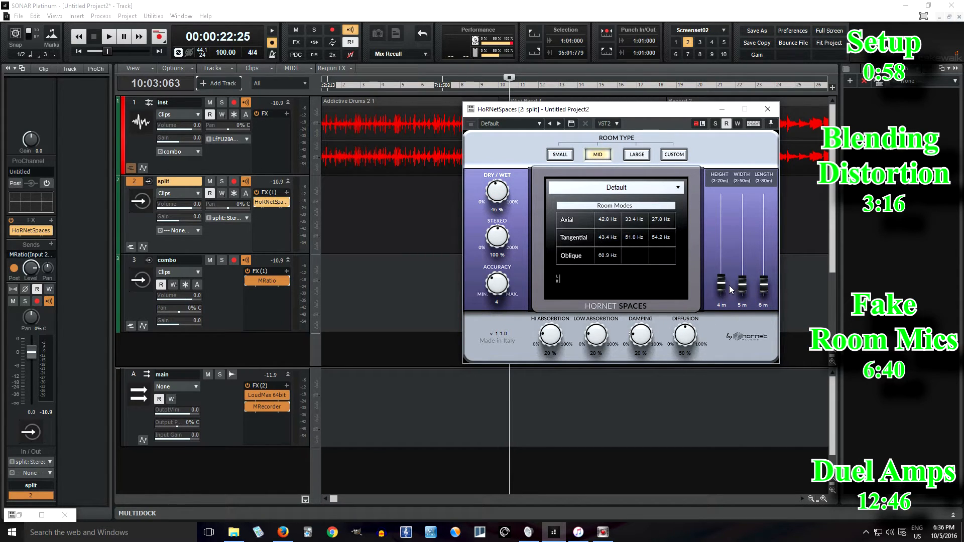
mouse_move(723, 285)
mouse_down()
mouse_move(723, 266)
mouse_move(726, 282)
mouse_up()
drag(641, 340, 642, 321)
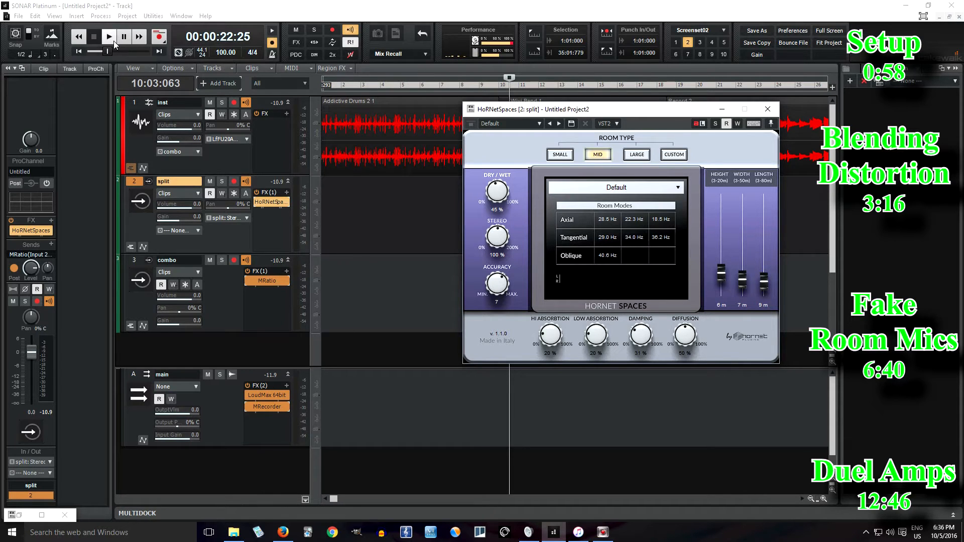
Audition the room reverb, stop playback, and lower the HoRNetSpaces damping to 28%.
click(114, 45)
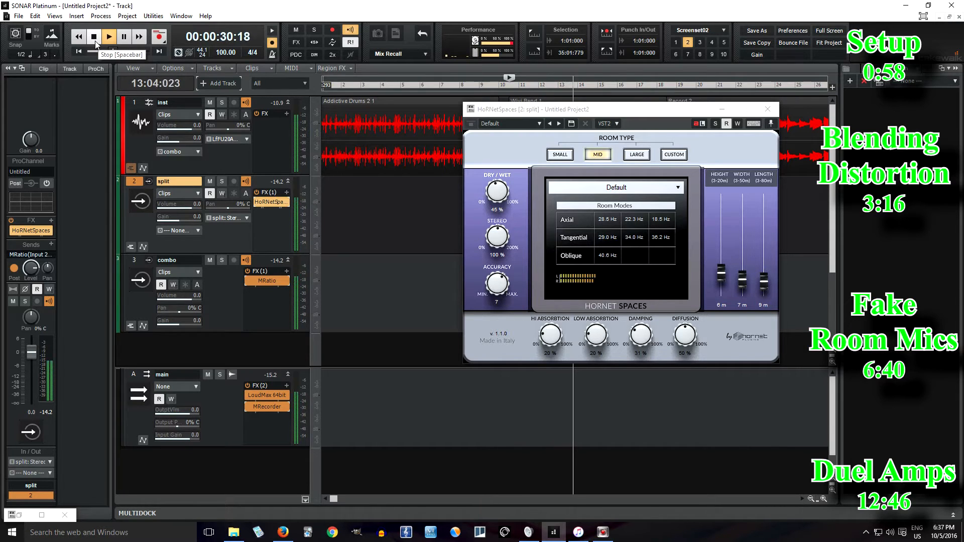
click(96, 42)
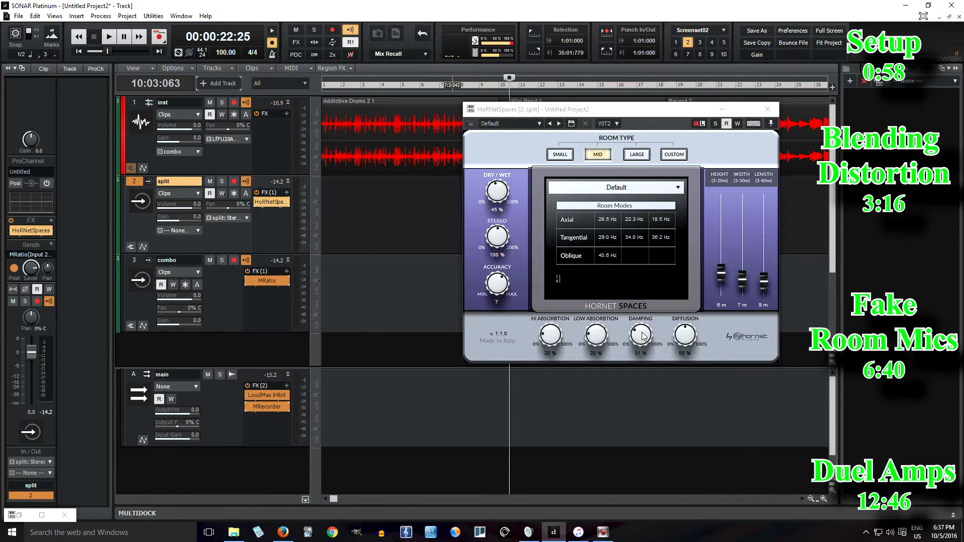
drag(639, 332, 639, 335)
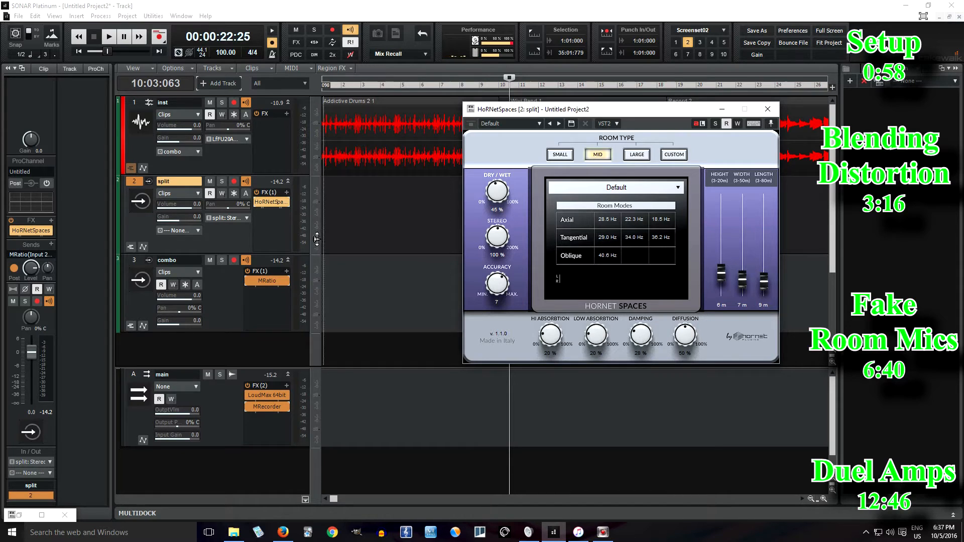
Insert the MBandPass filter on the split track after HoRNetSpaces and load its "distance" preset.
click(274, 226)
right_click(274, 230)
mouse_move(302, 235)
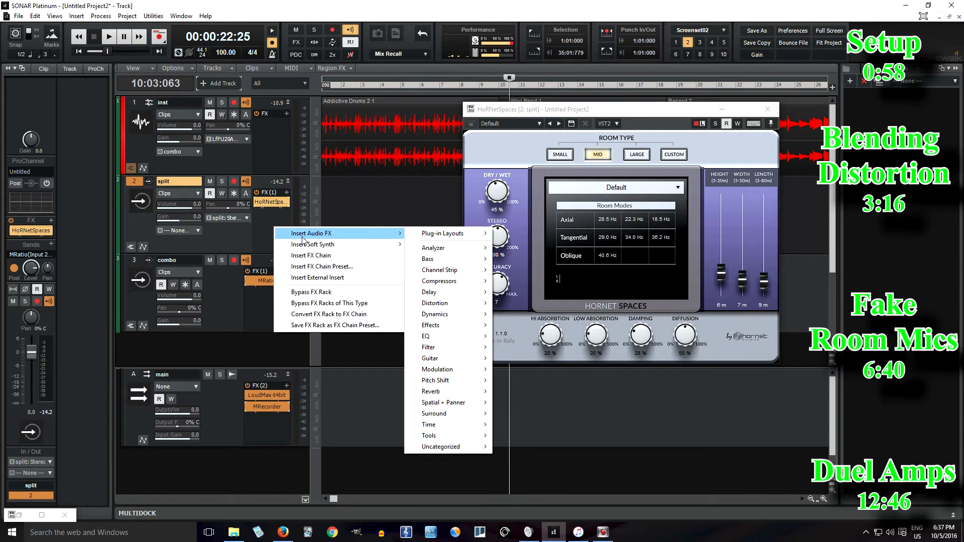
mouse_move(461, 346)
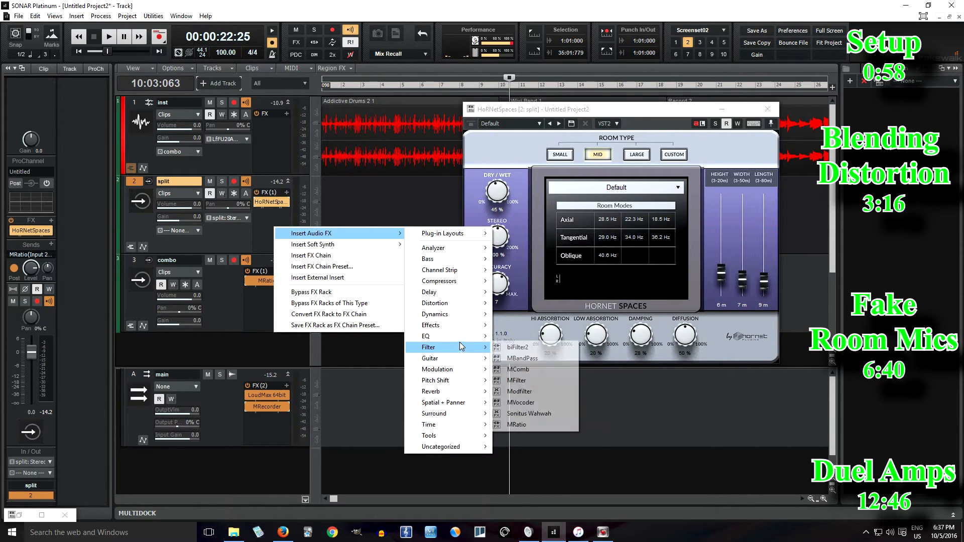
click(532, 359)
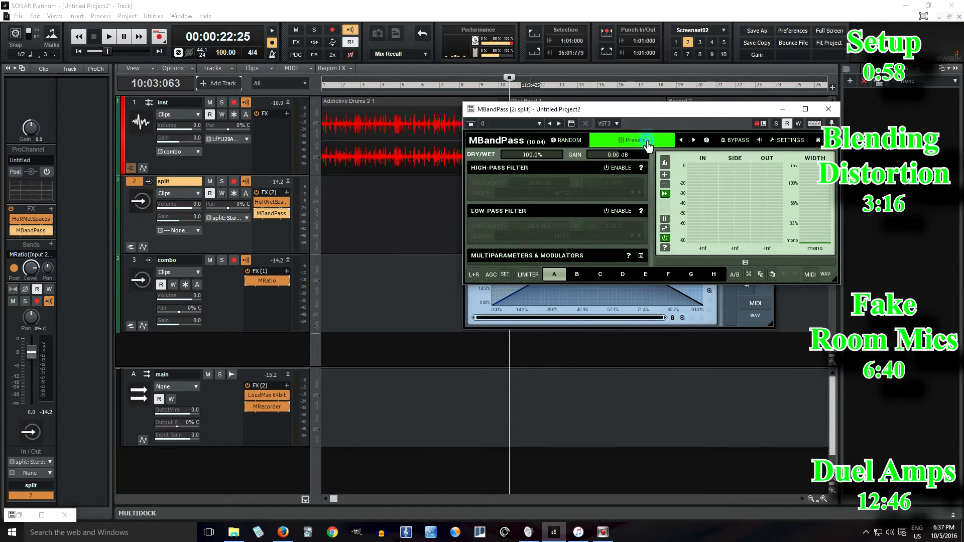
click(633, 140)
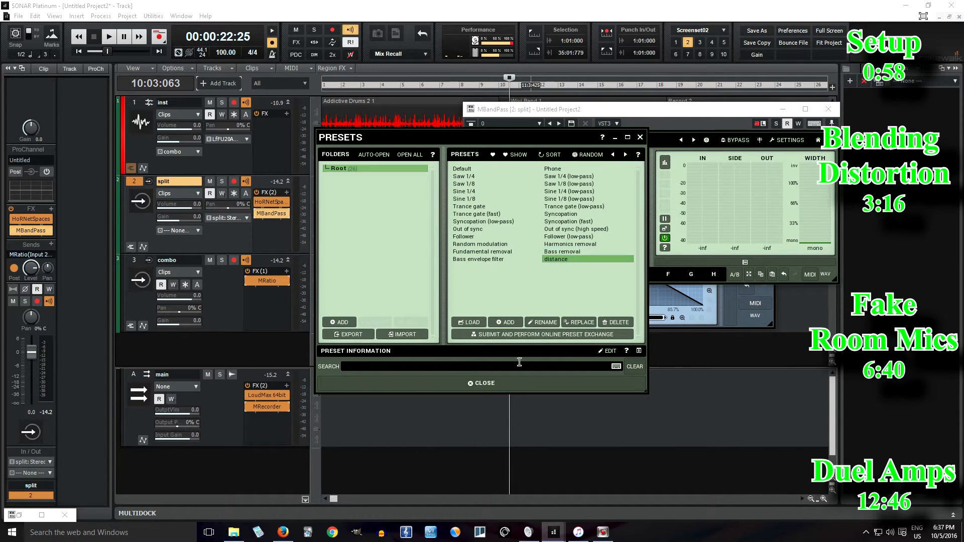
click(522, 382)
click(641, 257)
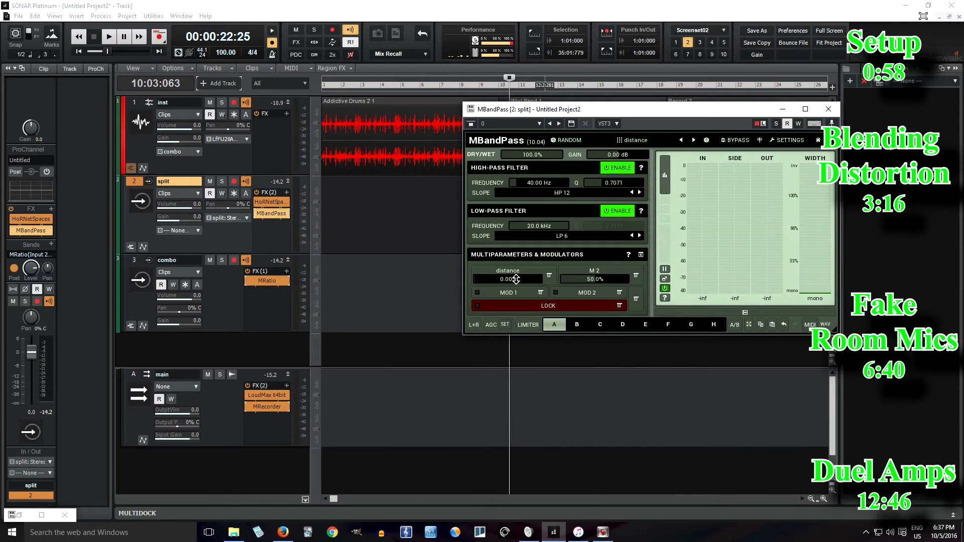
Raise MBandPass's distance parameter to somewhat above 67.6%, and close the plug-in window.
drag(516, 280, 516, 244)
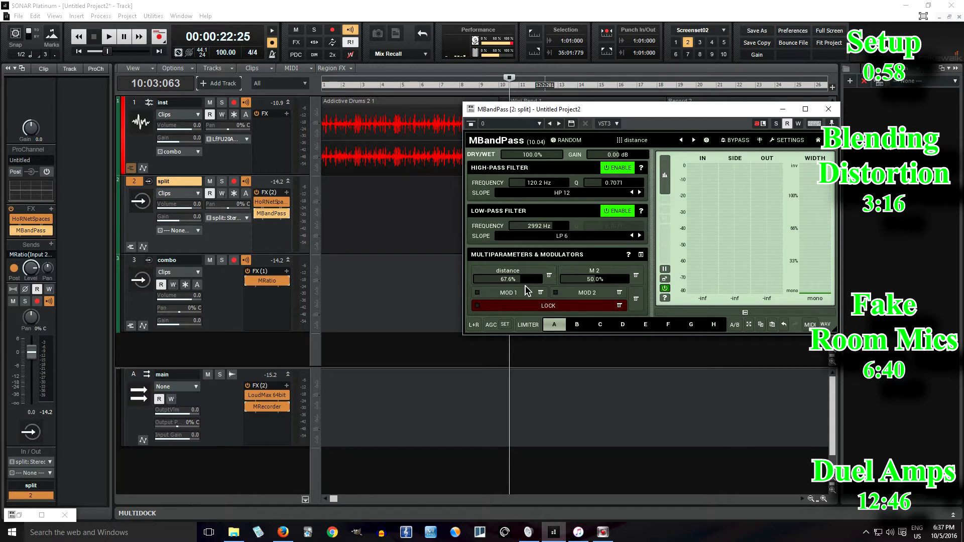
drag(522, 278, 522, 269)
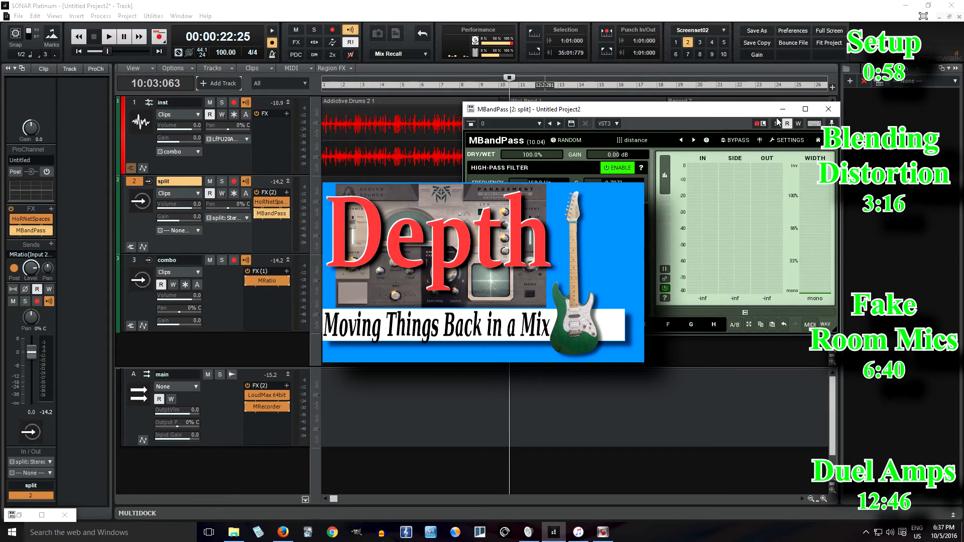
click(828, 109)
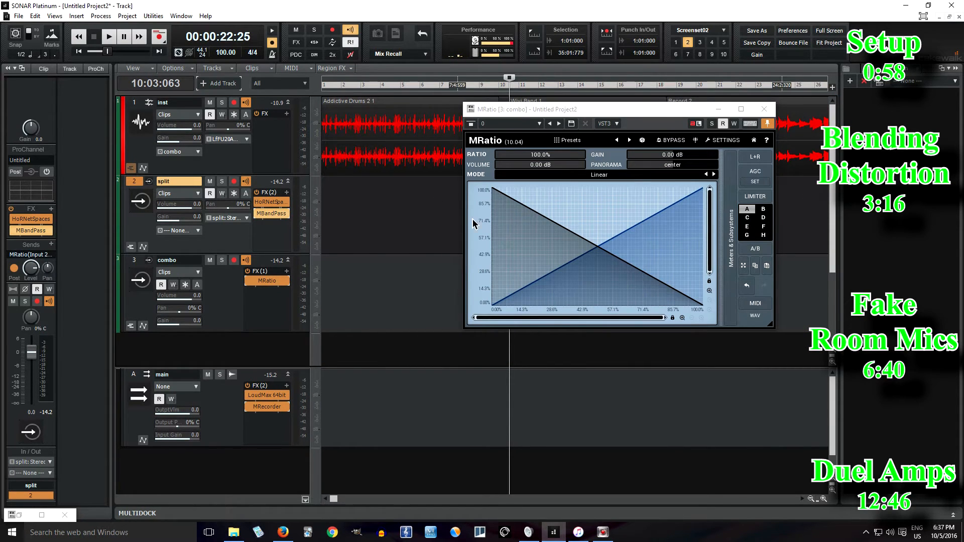
Audition the fully wet, band-passed room signal with MRatio at 100%, and stop playback.
click(109, 37)
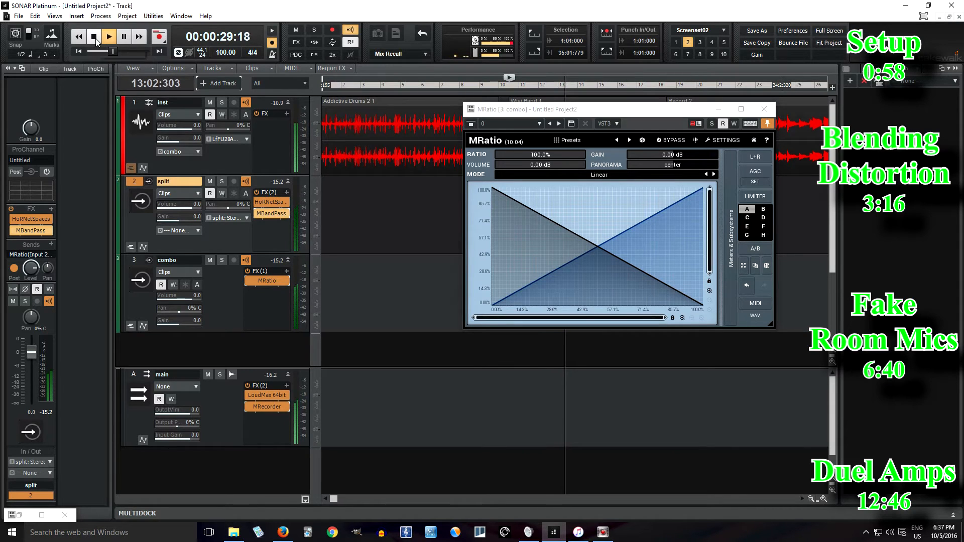
click(95, 39)
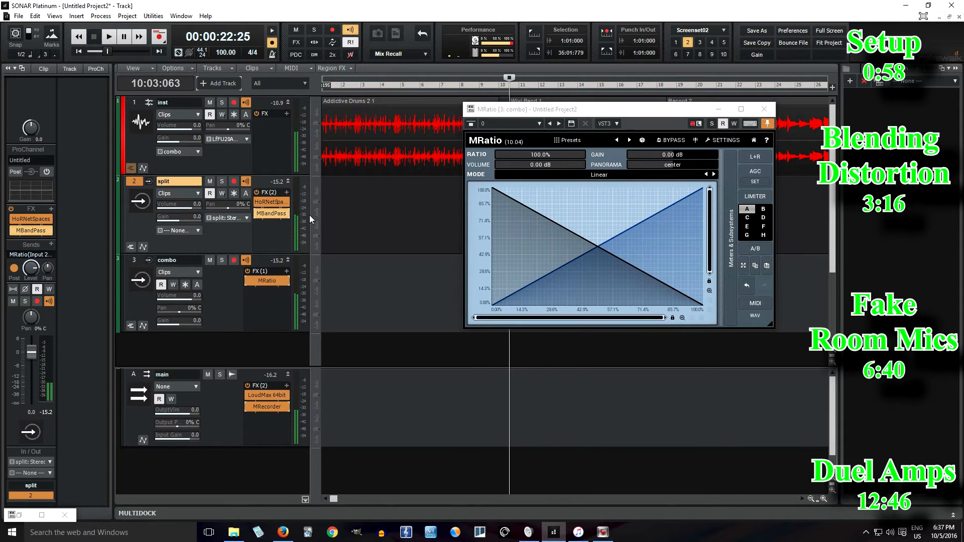
mouse_move(286, 212)
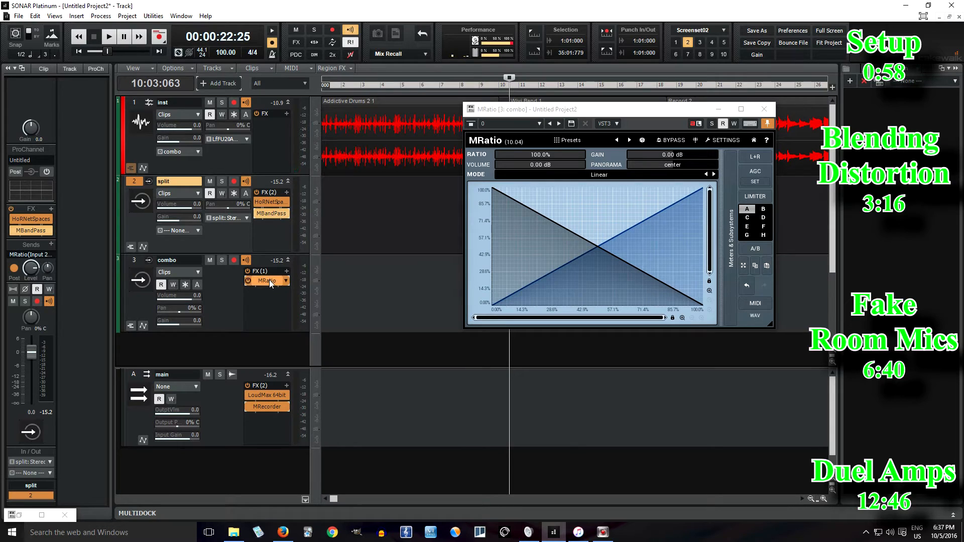
Set MRatio's ratio to 0%, raise it to 75.6% during playback, and stop playback.
drag(580, 155, 496, 156)
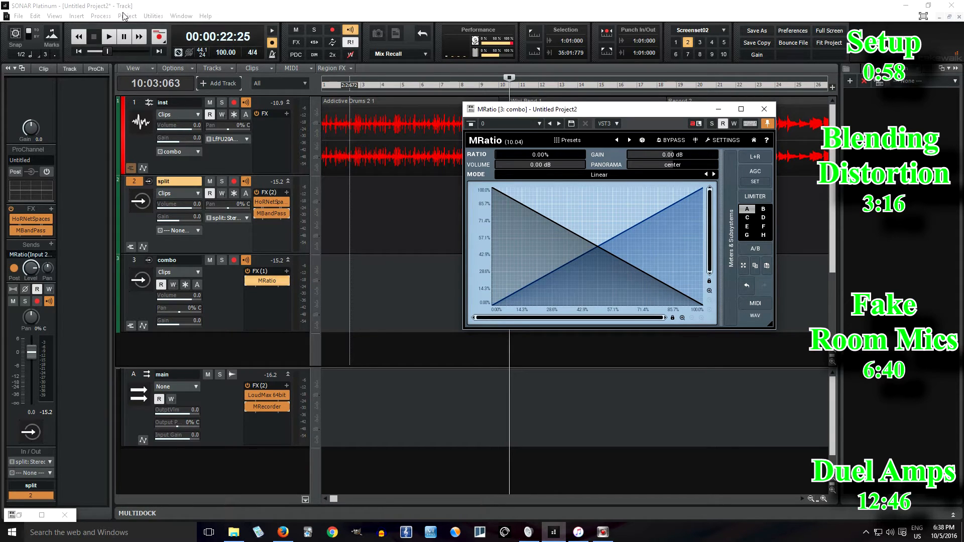
click(109, 36)
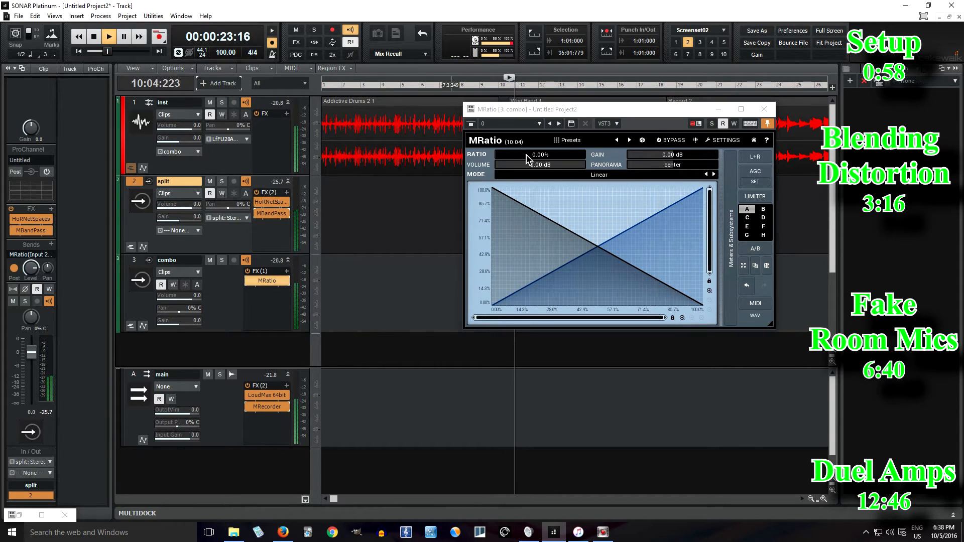
drag(526, 152, 526, 131)
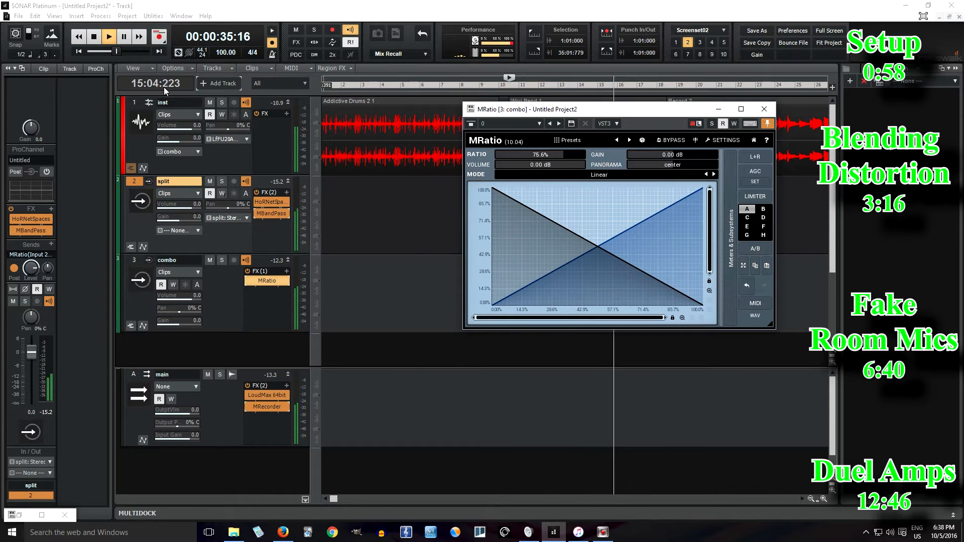
click(103, 36)
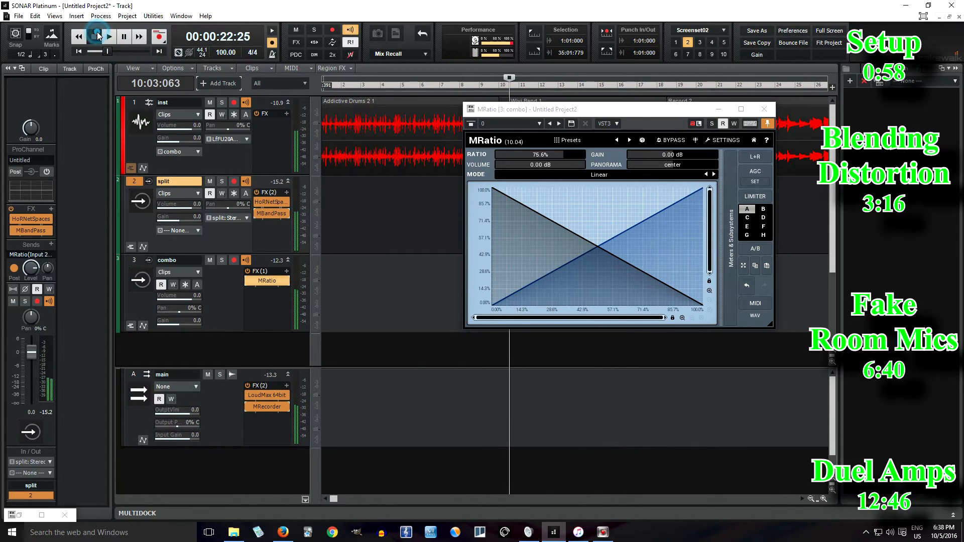
Insert the Acon Digital Verberate reverb on the combo track after MRatio and load its Boston hall preset.
right_click(257, 297)
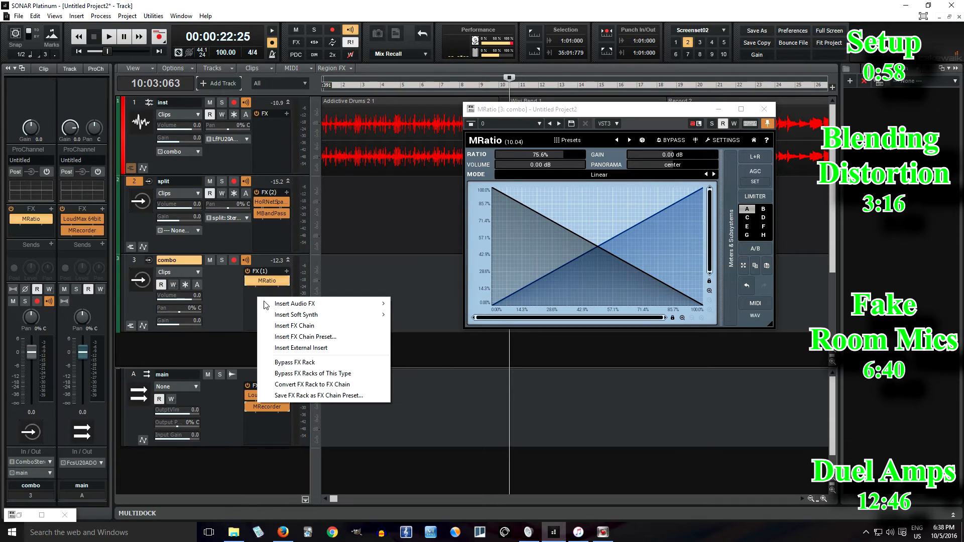
mouse_move(282, 305)
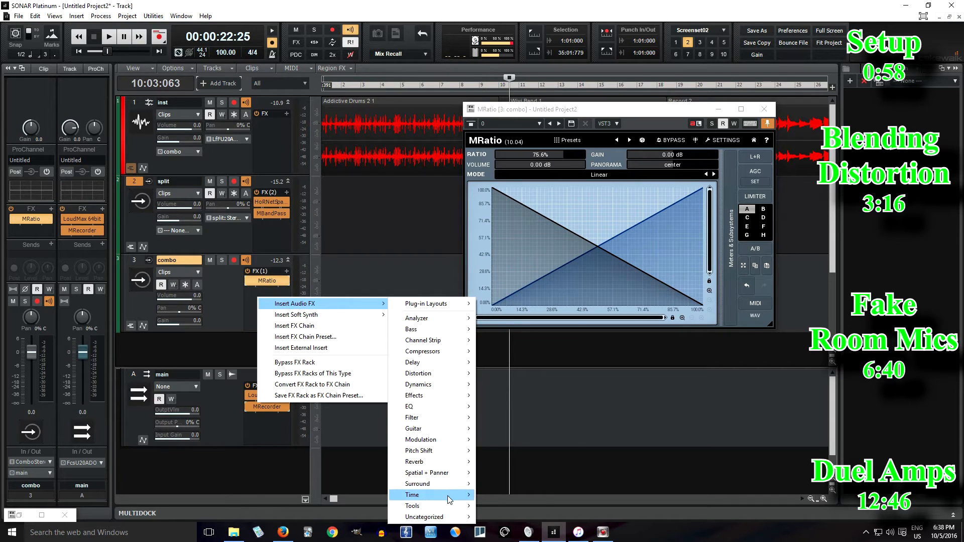
mouse_move(450, 462)
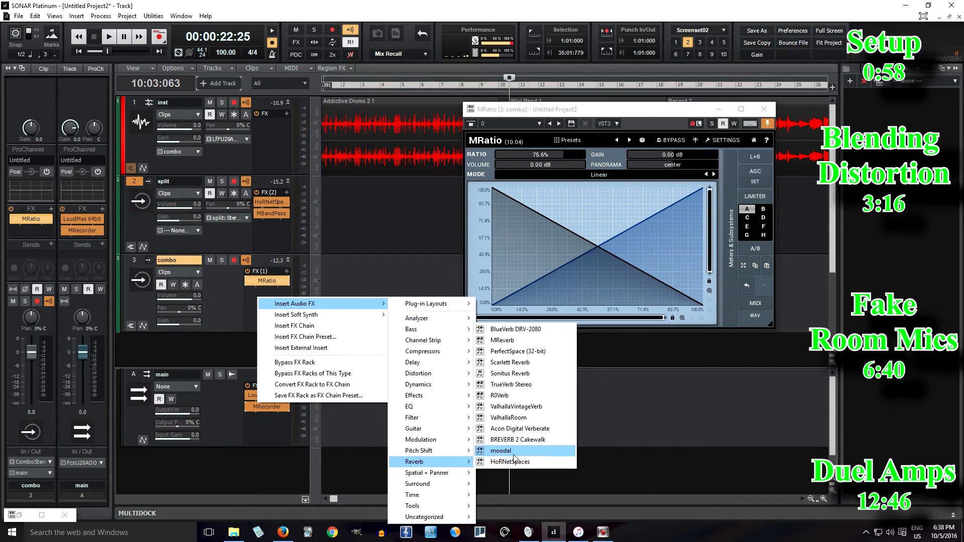
click(536, 430)
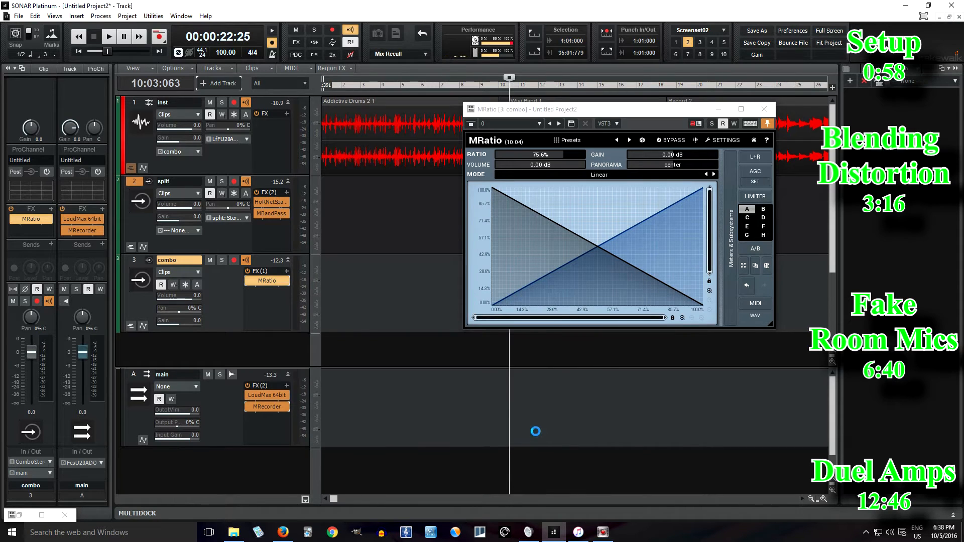
click(661, 143)
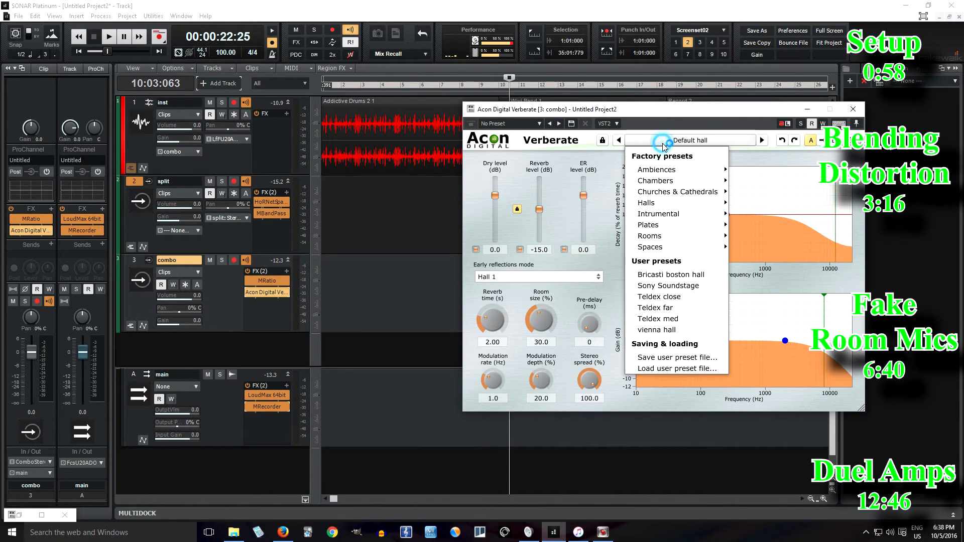
mouse_move(686, 203)
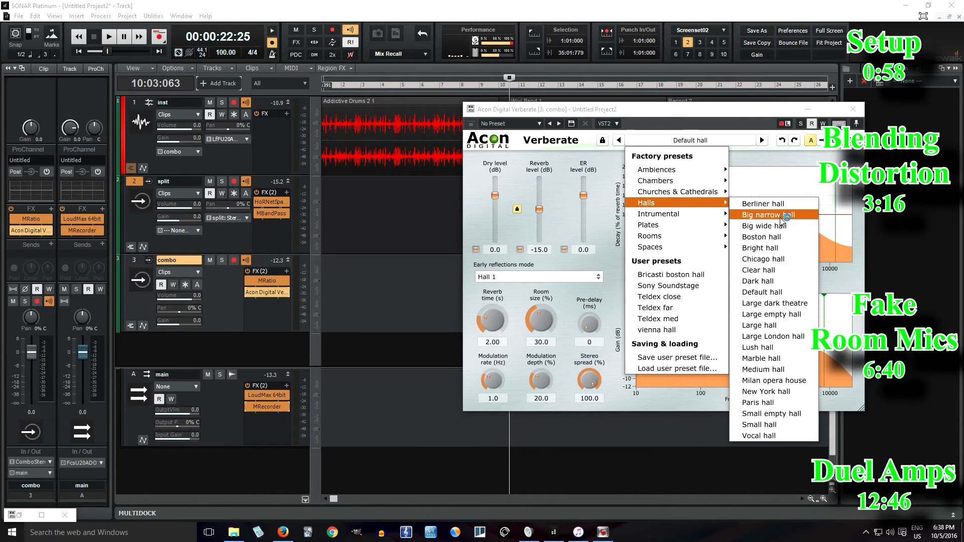
click(758, 236)
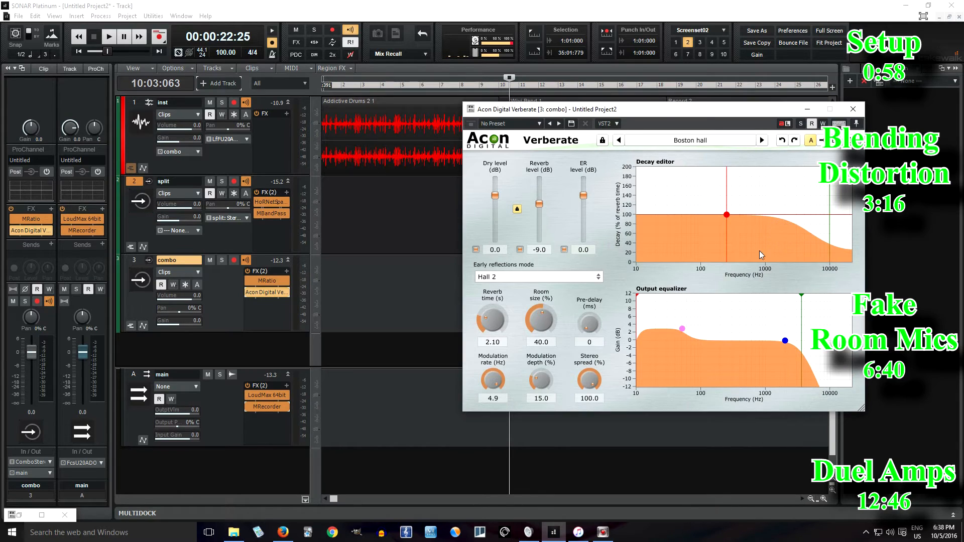
Turn off Verberate's early reflections and set its pre-delay to 31 ms.
click(564, 250)
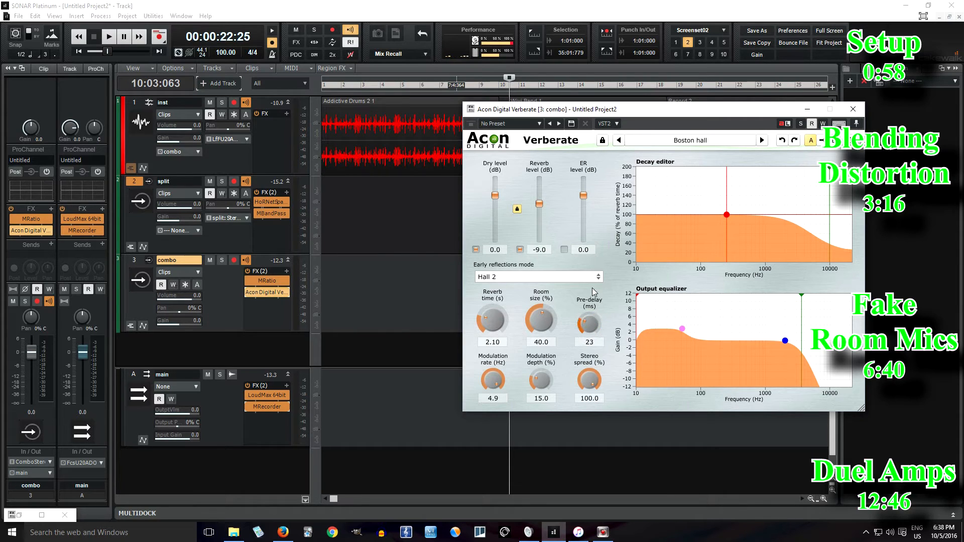
drag(592, 287, 592, 284)
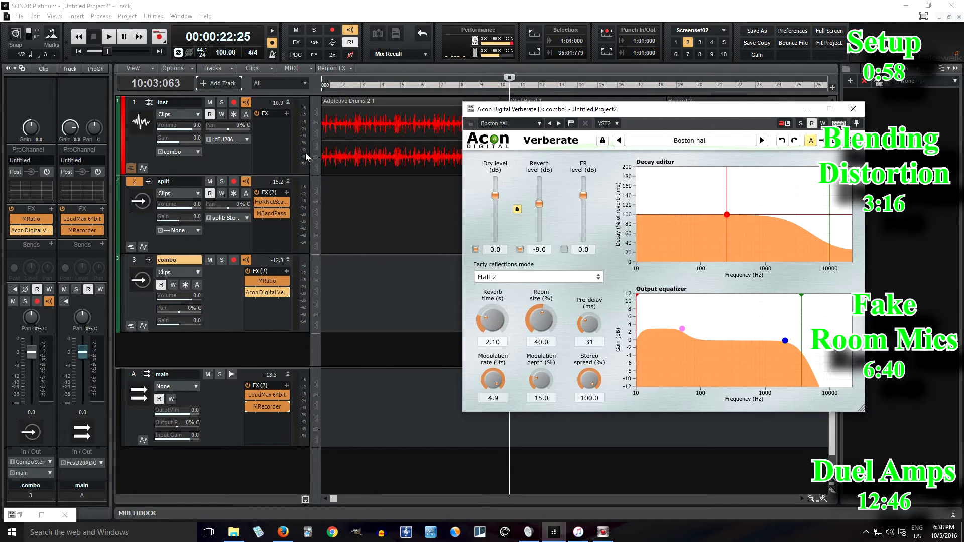
Audition the blend with the added hall reverb, stop playback, and remove Verberate from the combo track.
click(114, 40)
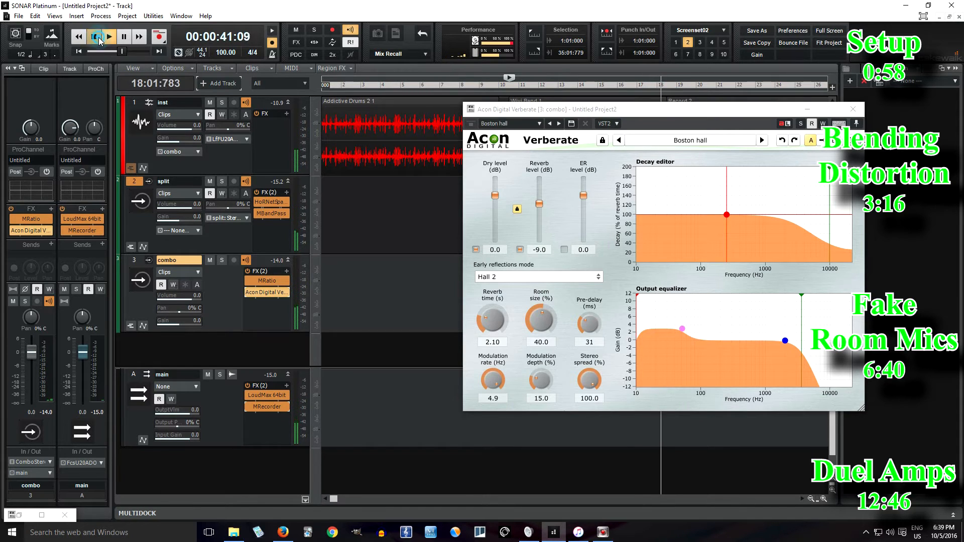
click(100, 40)
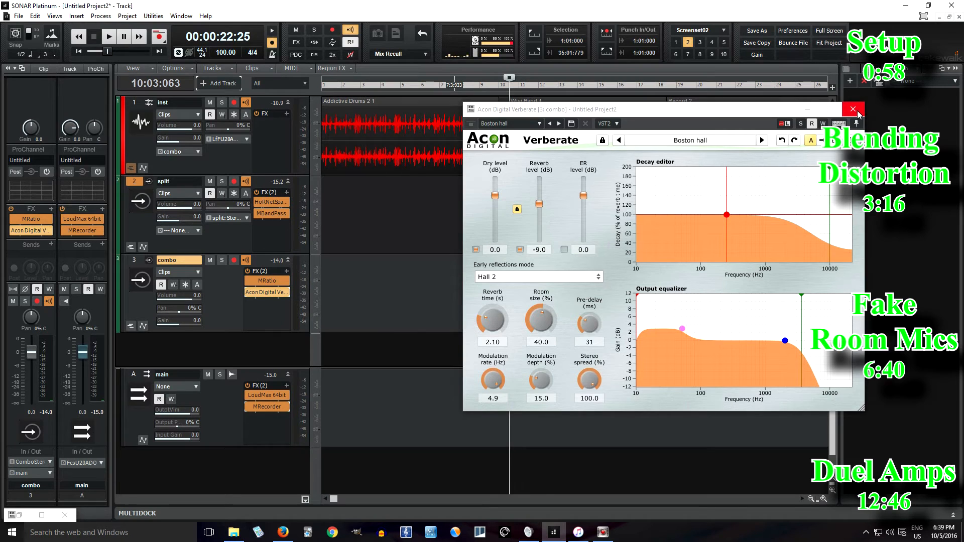
click(852, 110)
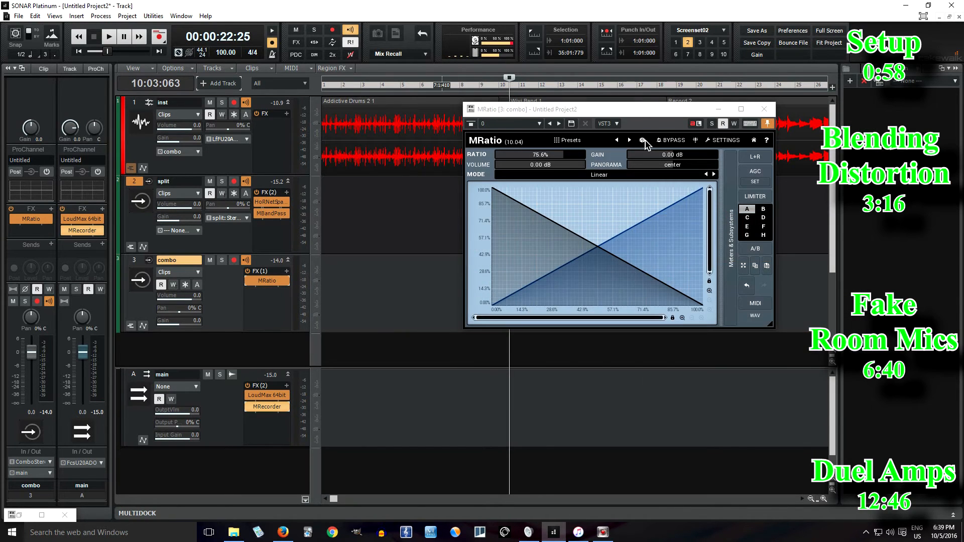
Close the MRatio window, select the Record 2 clip on the inst track, and move the playback position near its start at 18:04:921.
drag(640, 113, 617, 268)
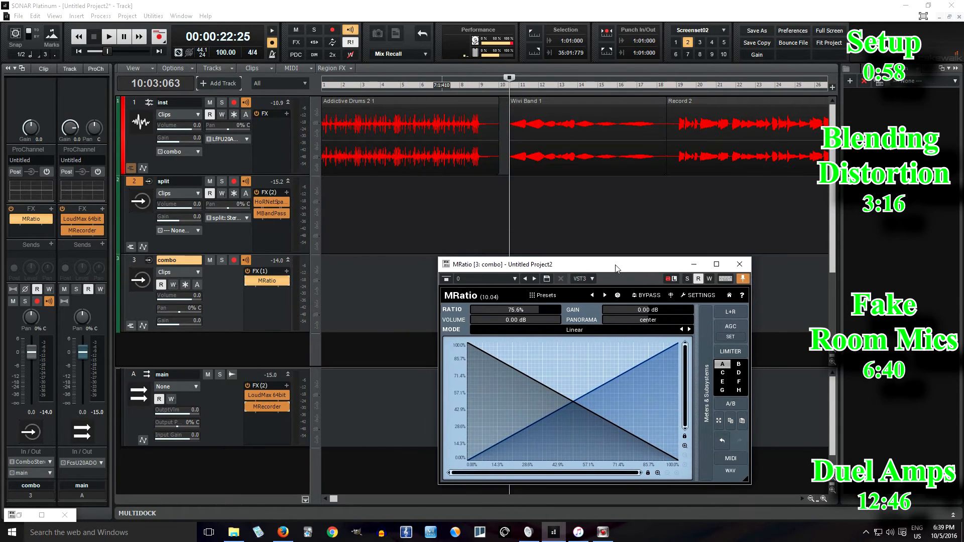
click(739, 264)
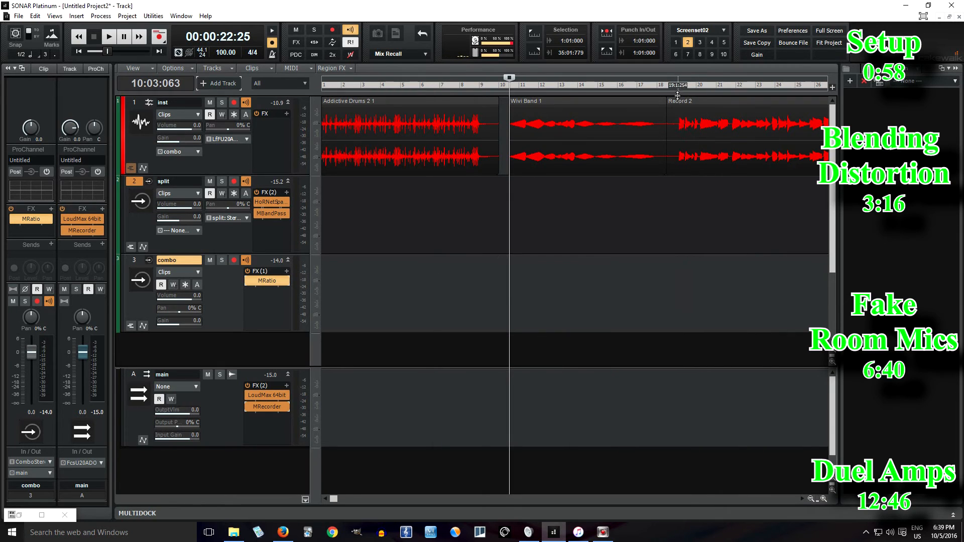
click(677, 99)
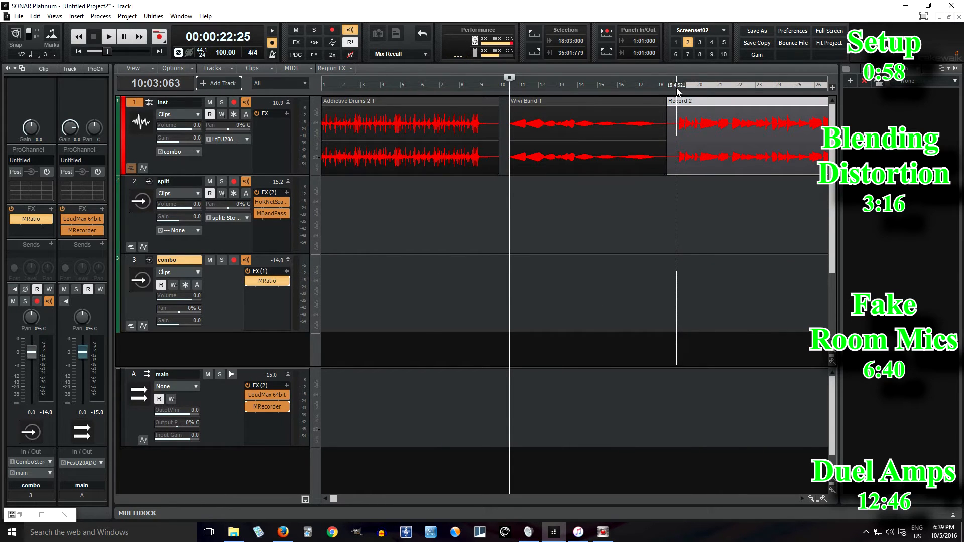
click(676, 89)
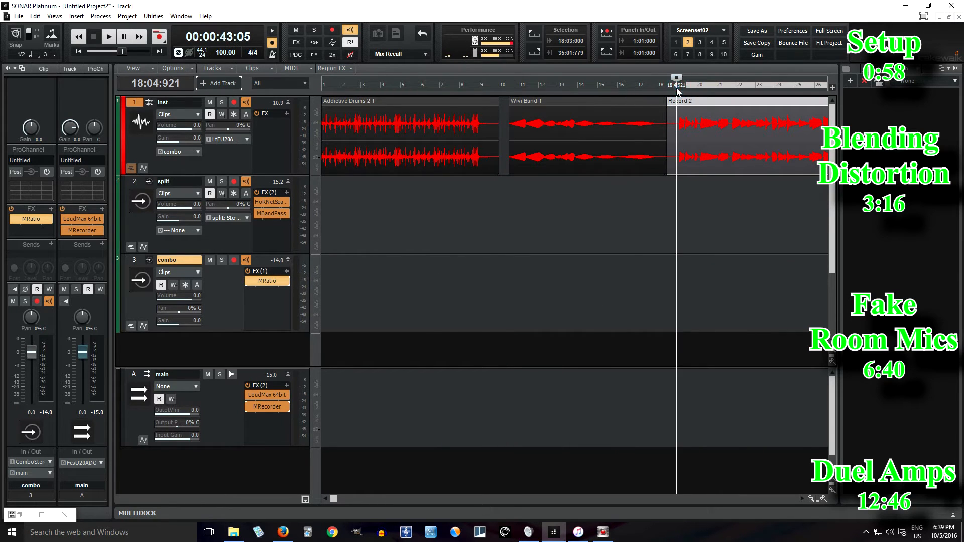
Resize the room in the split track's HoRNetSpaces to 5 m high, 6 m wide and 7 m long.
double_click(270, 215)
click(811, 265)
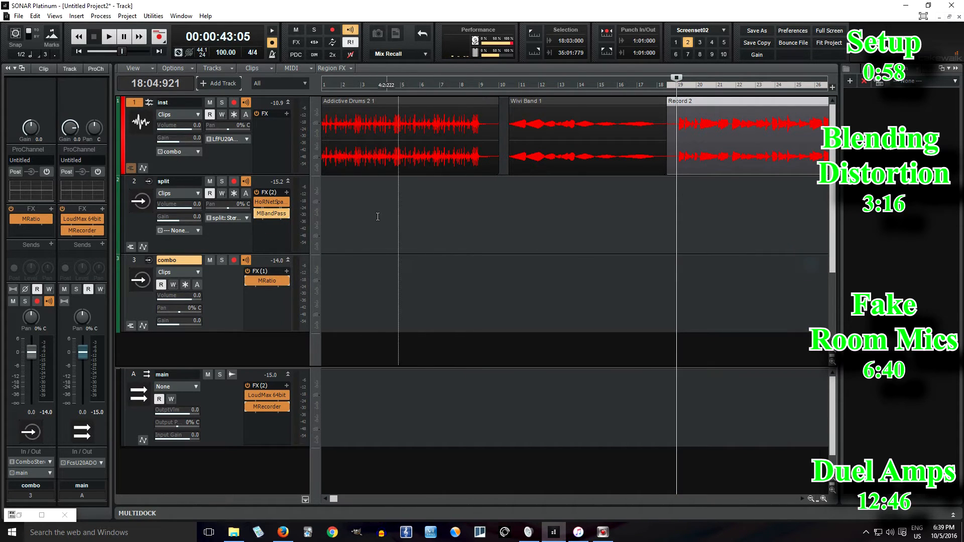
double_click(270, 200)
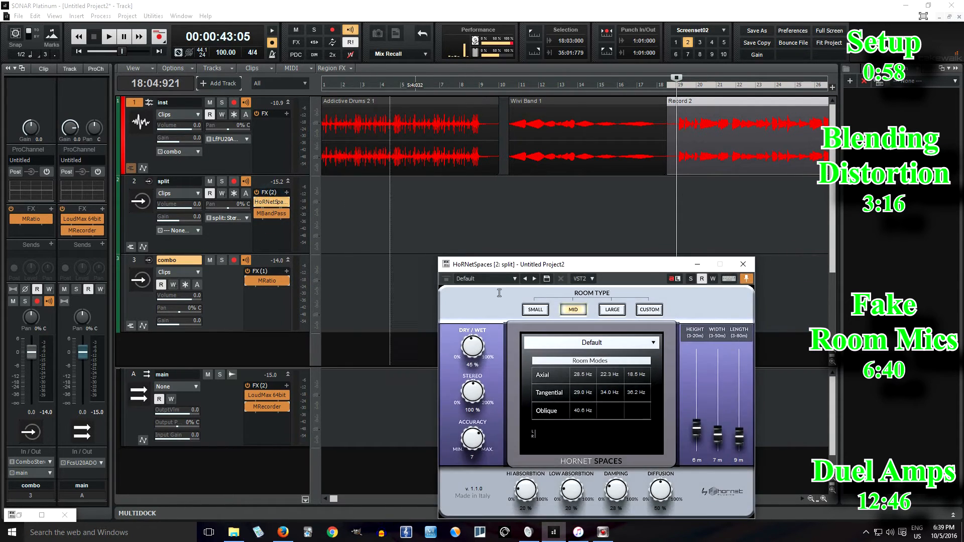
click(697, 440)
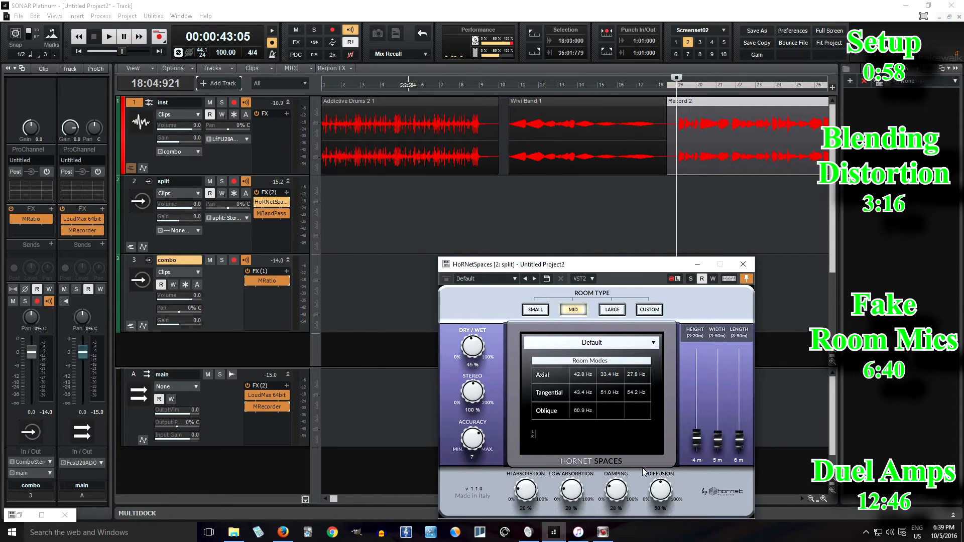
drag(694, 446, 695, 443)
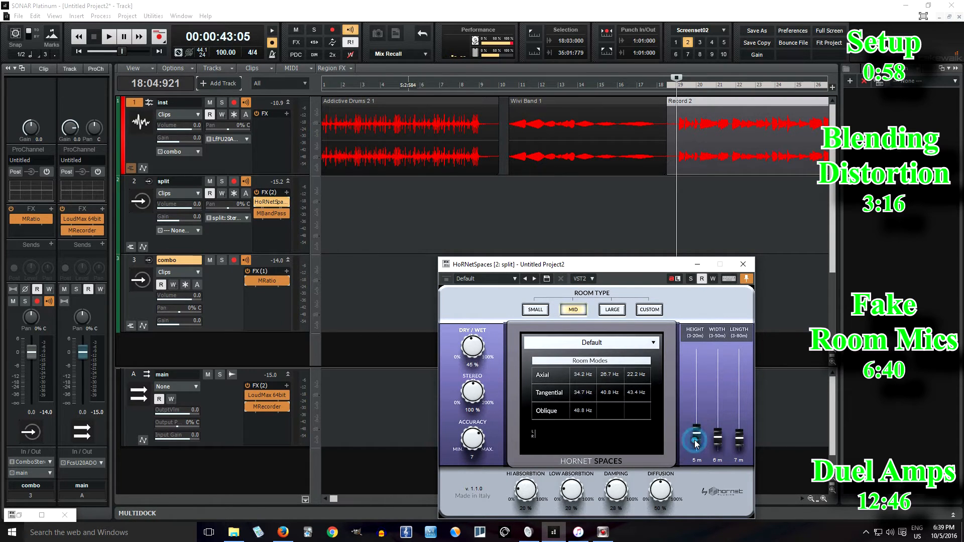
Set the combo track's MRatio ratio to 0% and audition the Record 2 clip, stopping playback at the end.
double_click(270, 285)
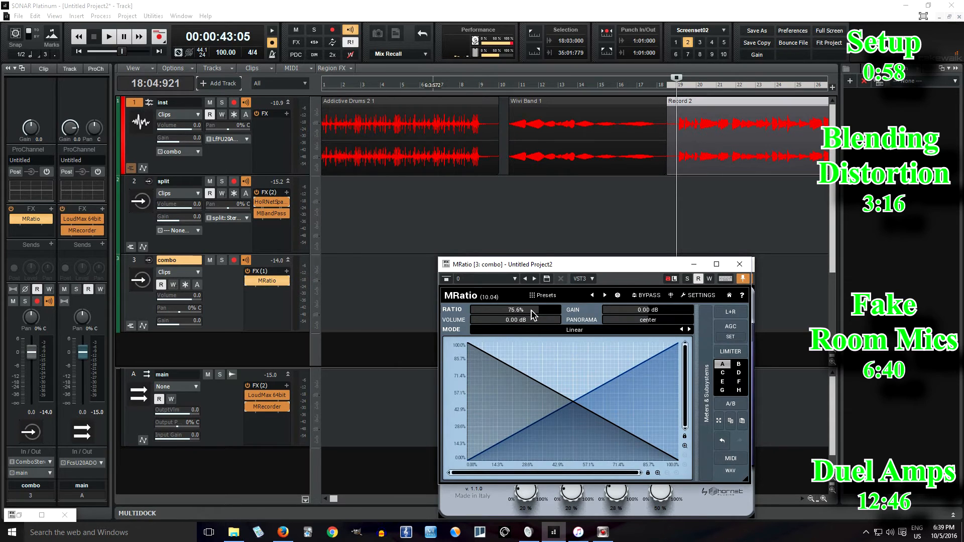
double_click(532, 311)
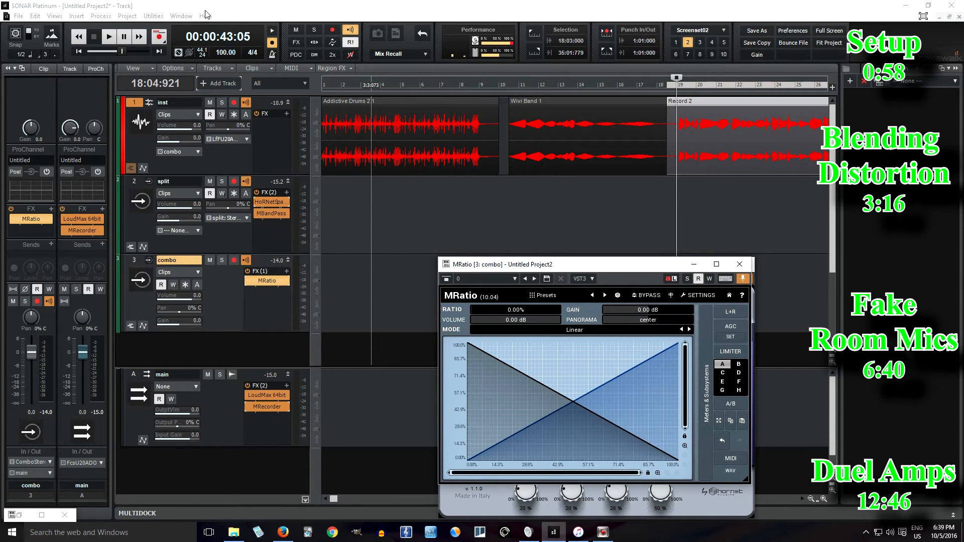
click(110, 37)
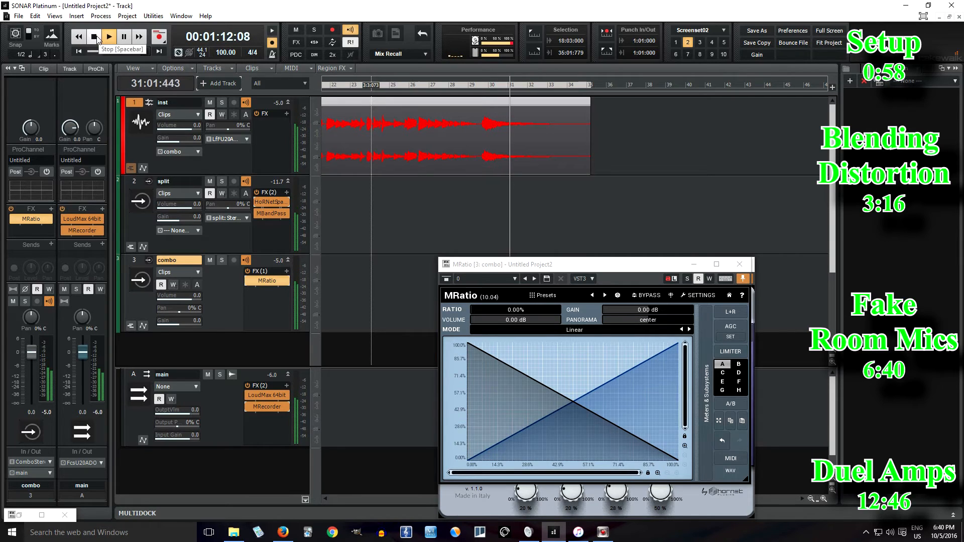
click(96, 38)
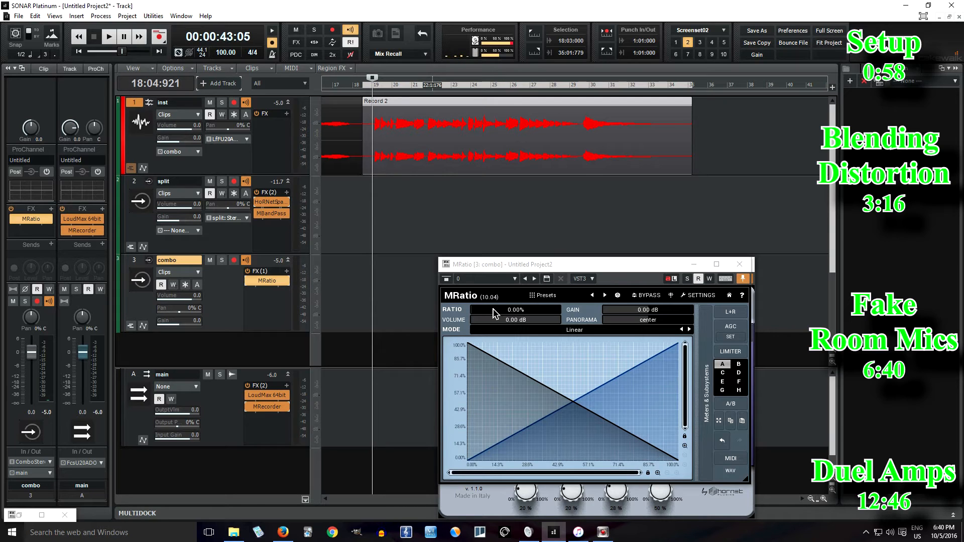
Audition Record 2 with the MRatio ratio at 100%, bring the ratio down to 70% during playback, and stop.
drag(495, 313, 494, 306)
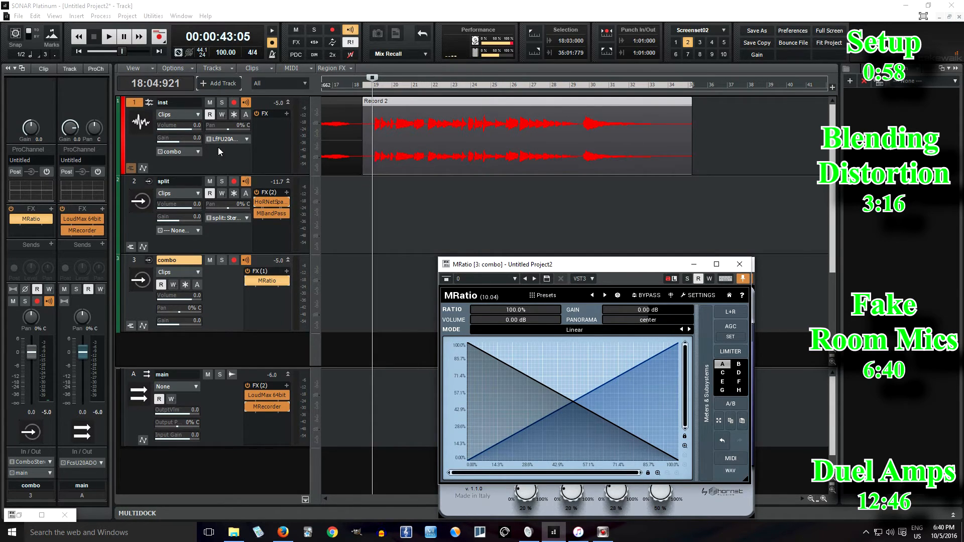
click(110, 37)
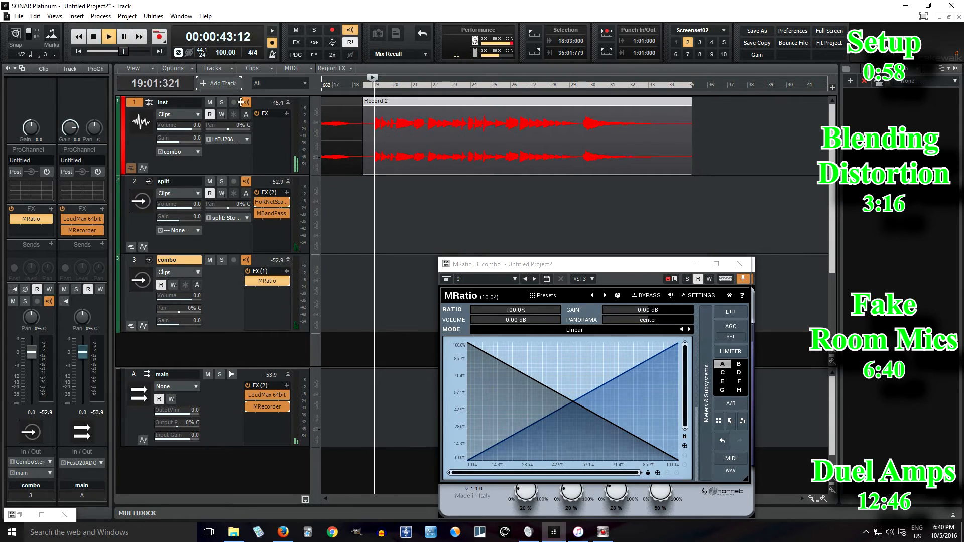
drag(545, 311, 518, 311)
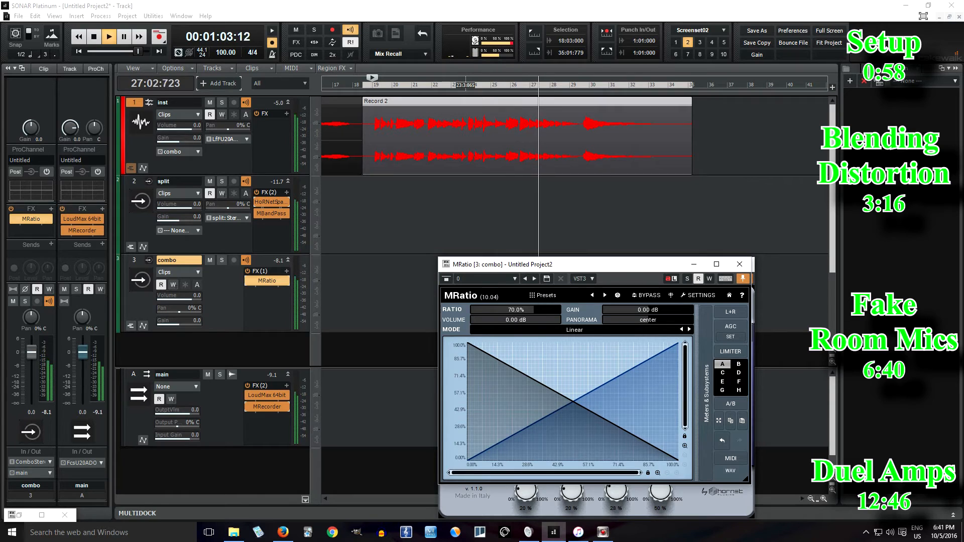
click(93, 37)
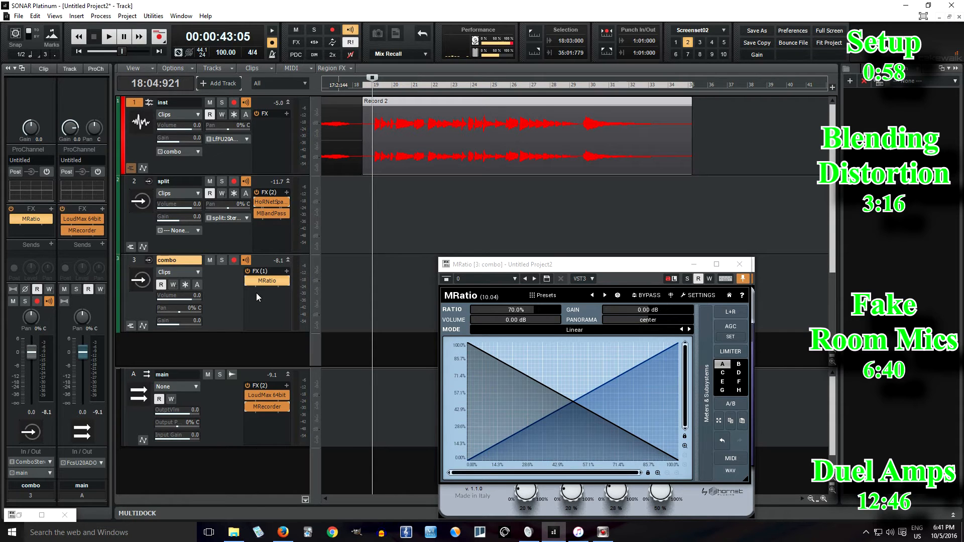
right_click(256, 294)
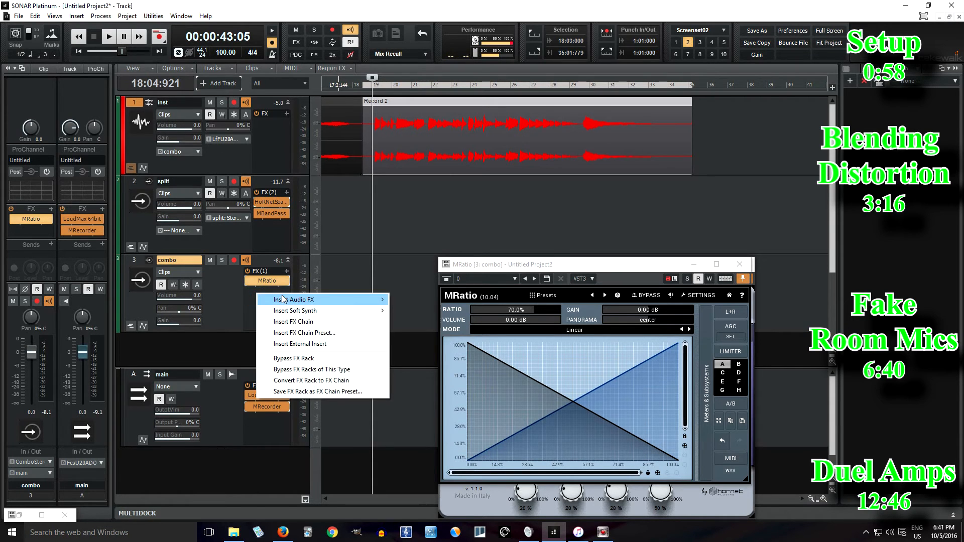
mouse_move(282, 297)
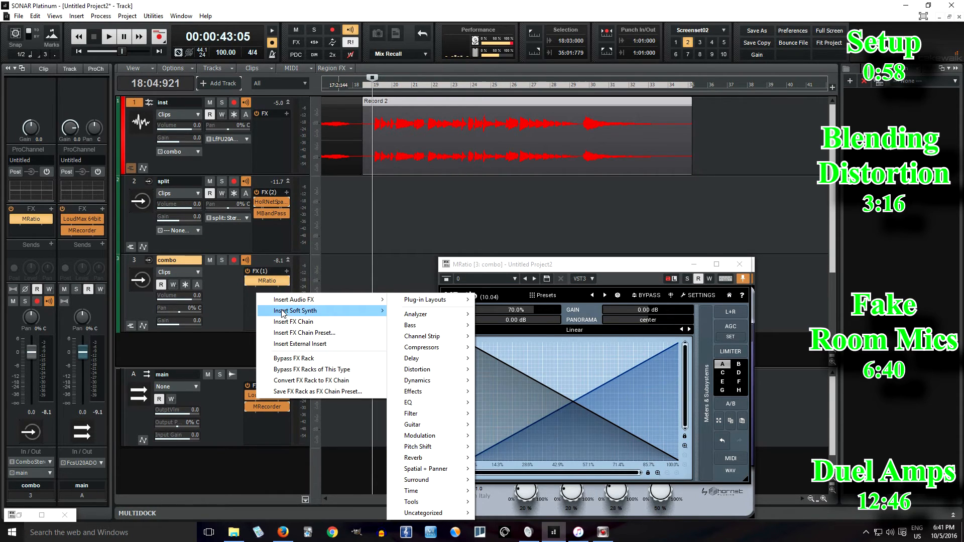
click(247, 300)
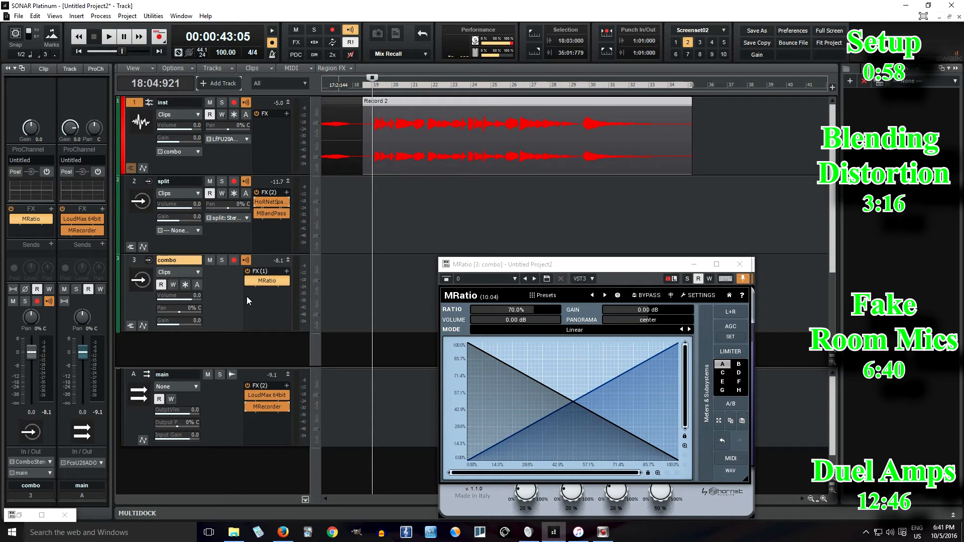
Record a new take on the inst track starting at 35:03:122, then disarm the track.
click(699, 87)
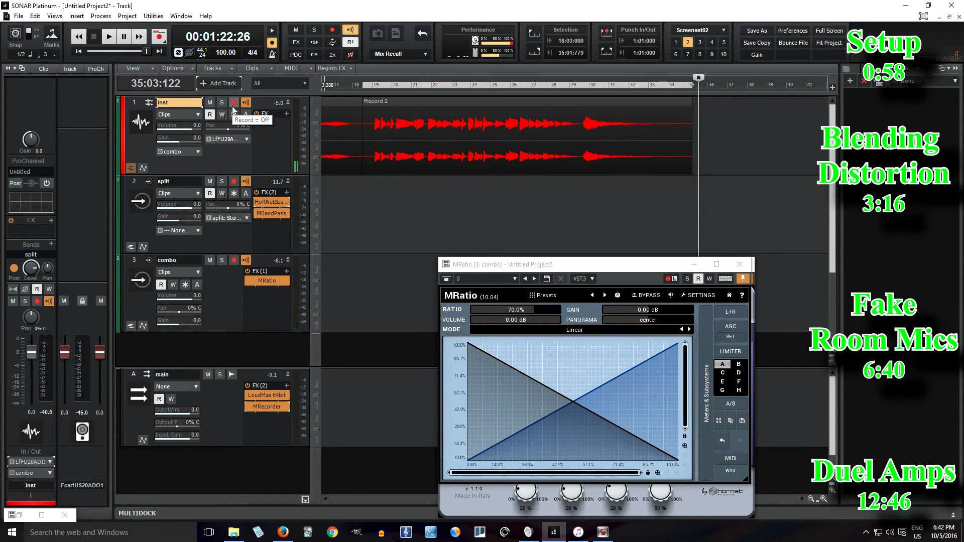
click(234, 104)
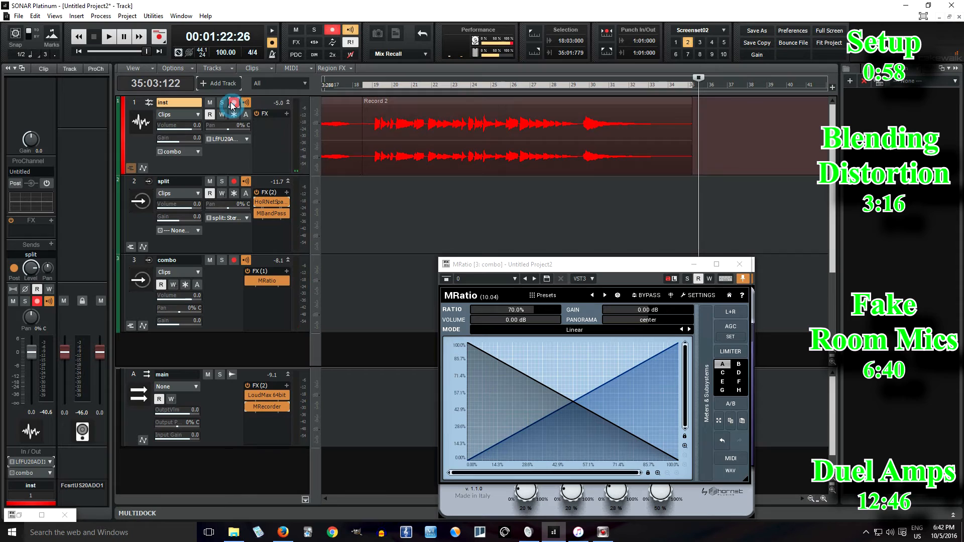
click(159, 38)
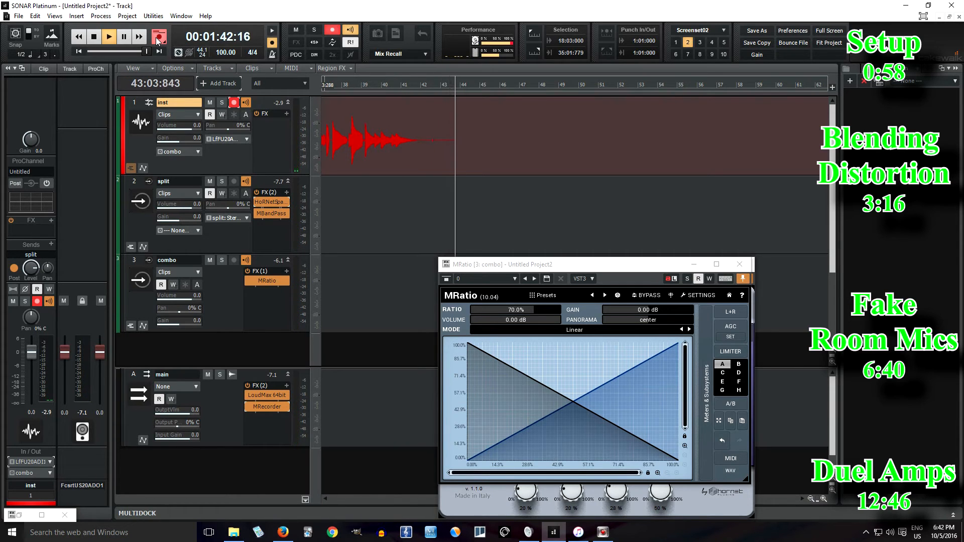
click(97, 37)
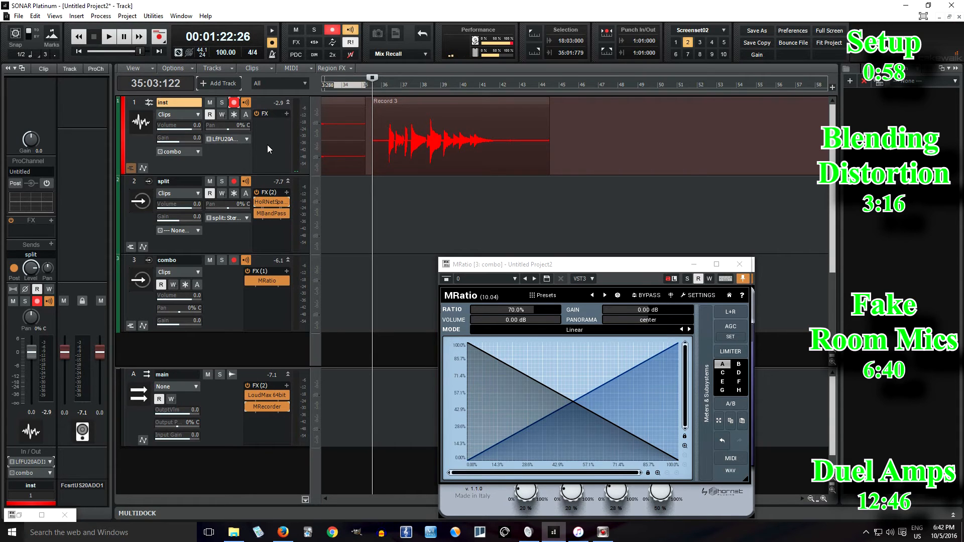
click(234, 103)
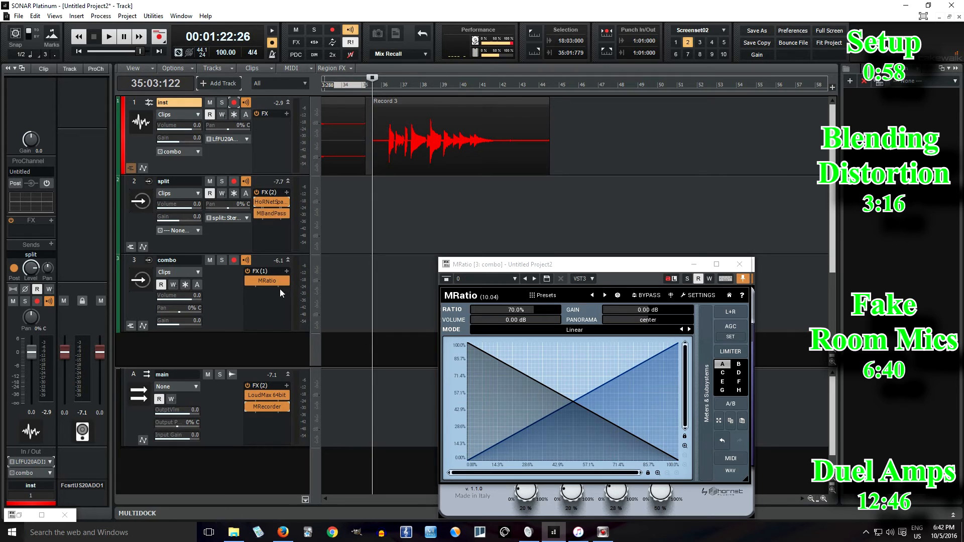
Insert the S-Gear 2 guitar amp plug-in in the combo track's FX rack.
right_click(276, 313)
mouse_move(301, 318)
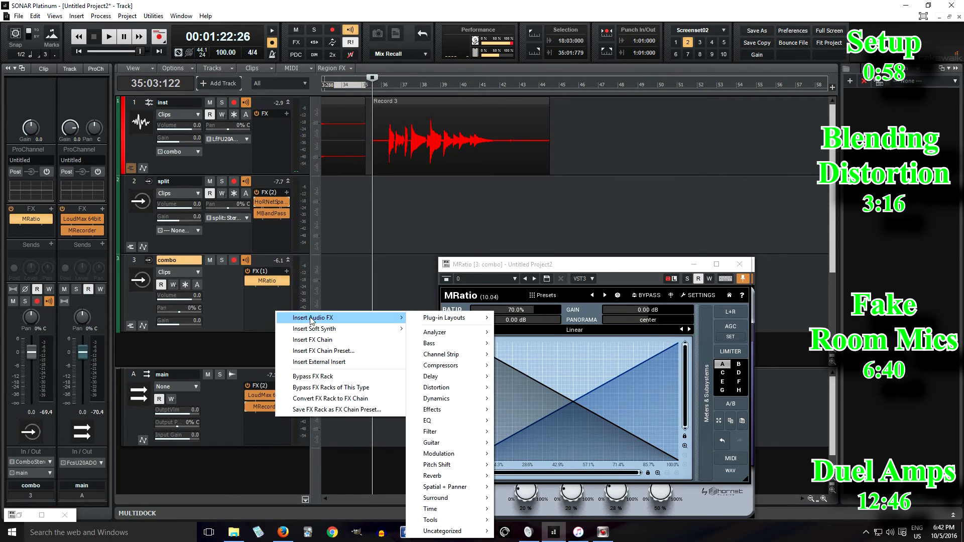
mouse_move(467, 443)
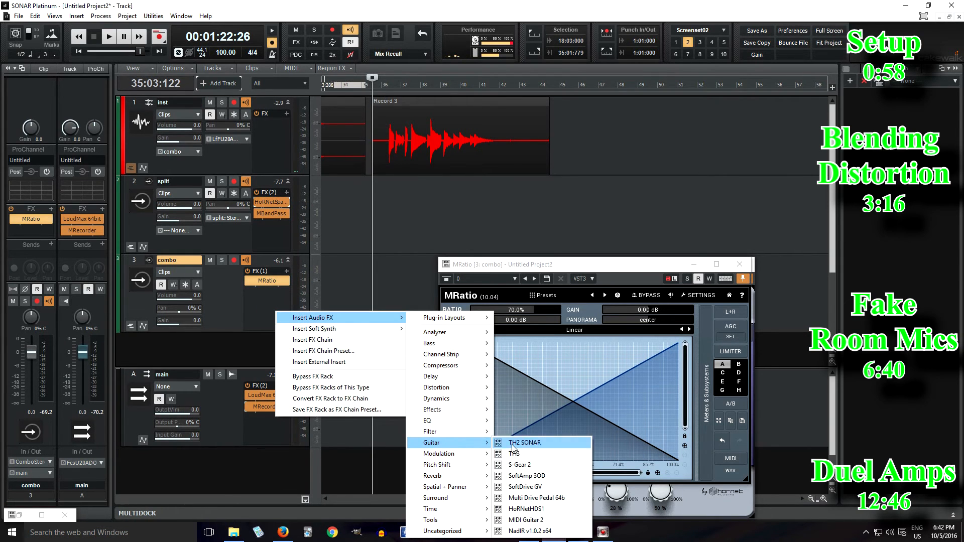
click(527, 463)
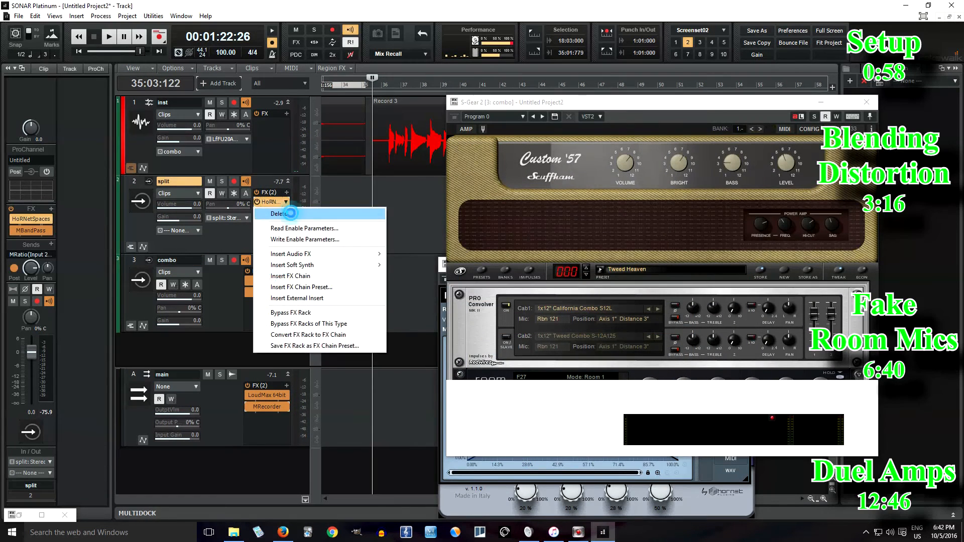
Delete HoRNetSpaces and MBandPass from the split track and move S-Gear 2 there from the combo track.
click(288, 213)
right_click(272, 206)
click(281, 214)
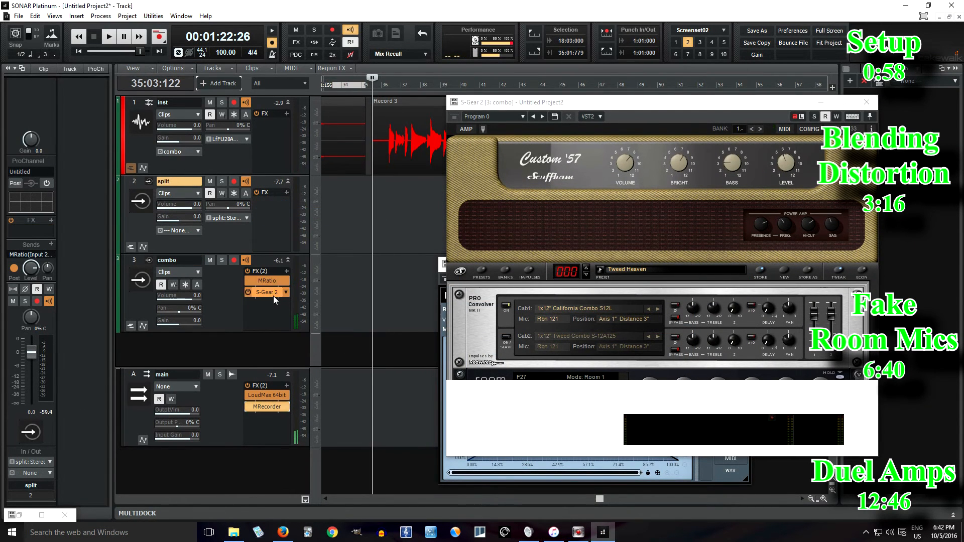
drag(268, 295, 271, 202)
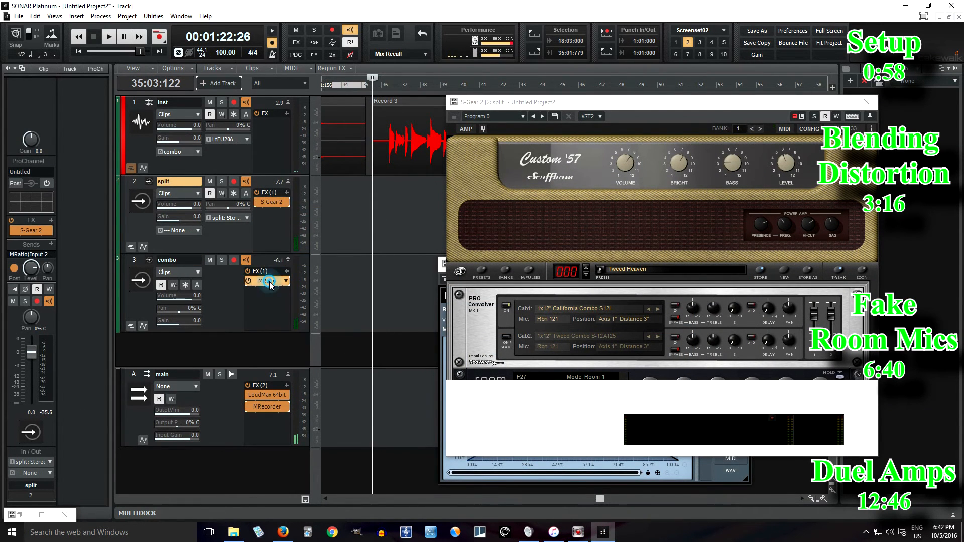
Set the combo track's MRatio ratio to 100% and bring the S-Gear 2 window back to the front.
double_click(270, 285)
double_click(529, 311)
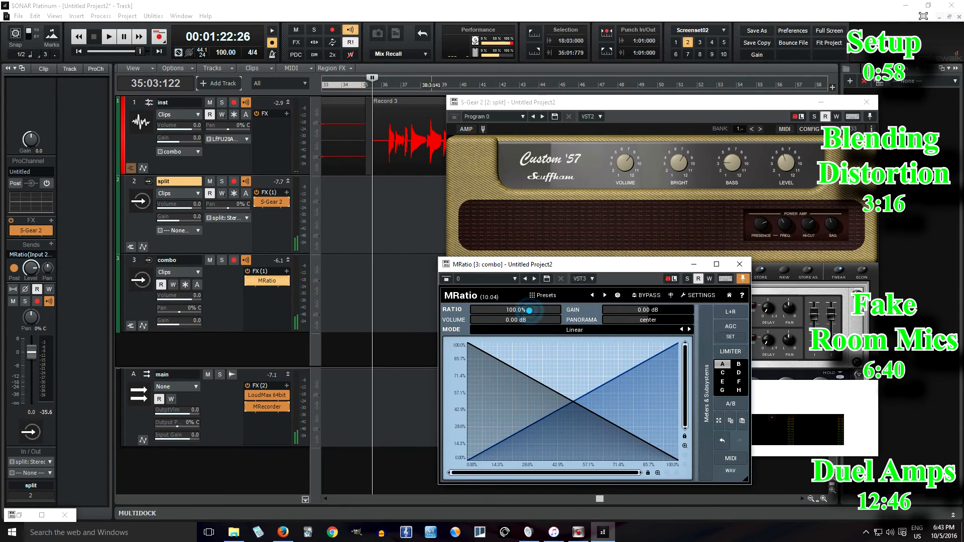
click(620, 110)
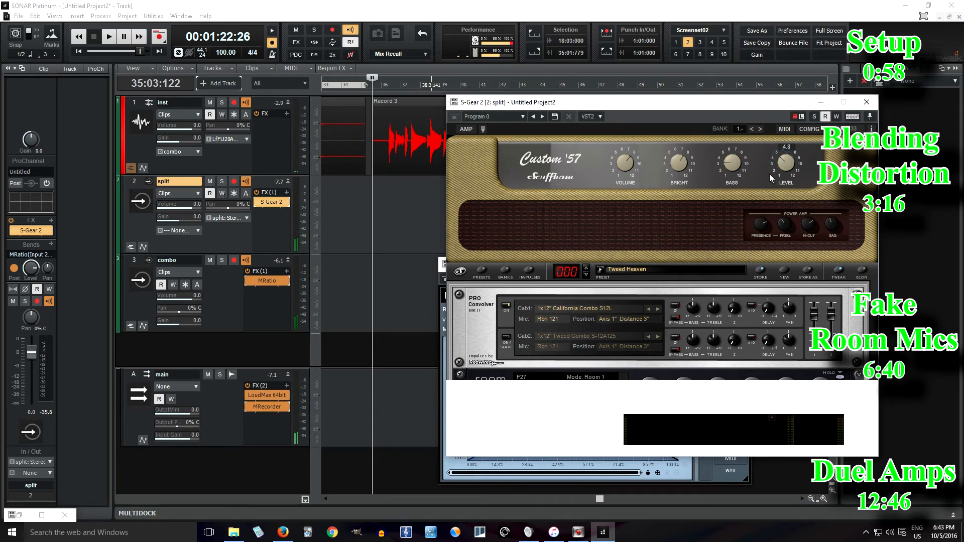
Audition the Record 3 clip through the split track's S-Gear 2, rearranging the plug-in window during playback, and stop.
click(108, 39)
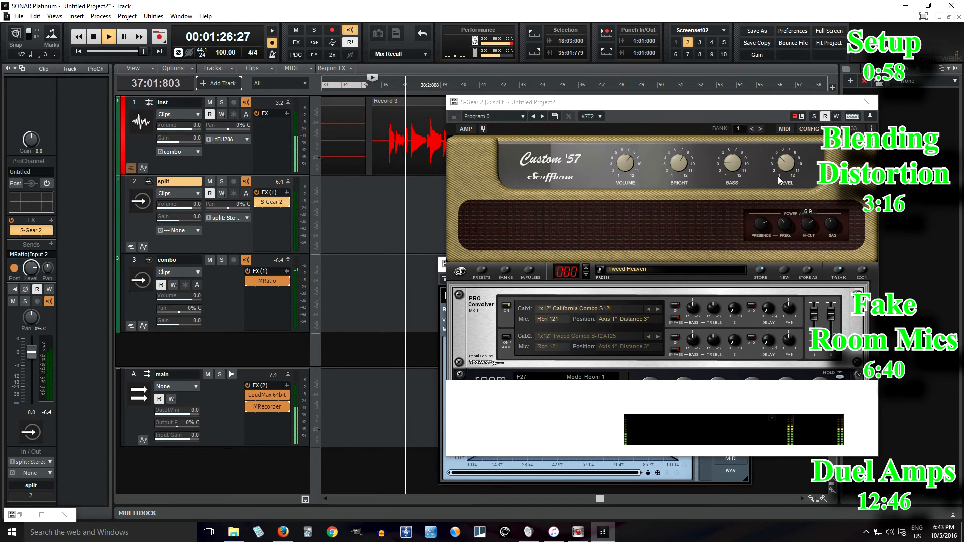
drag(643, 113, 506, 86)
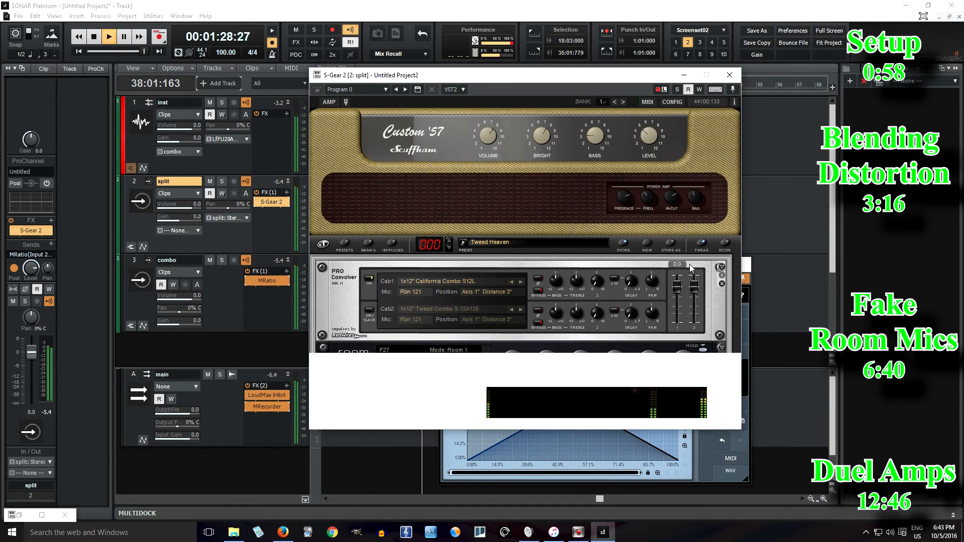
click(684, 75)
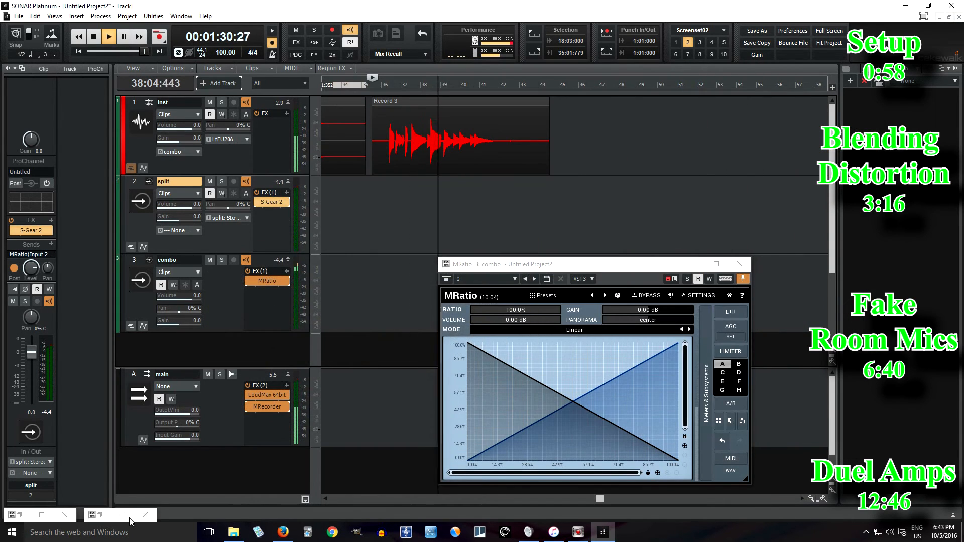
click(99, 516)
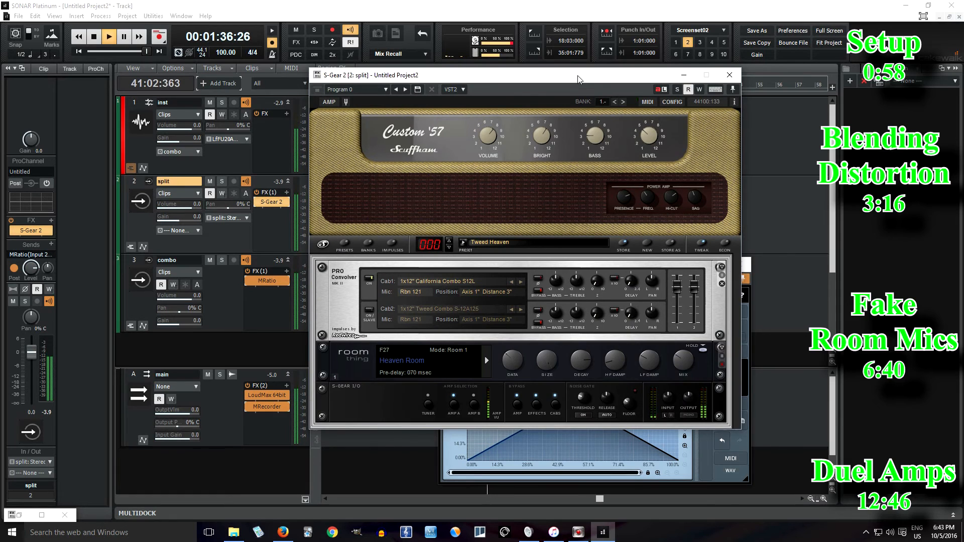
drag(619, 74, 770, 81)
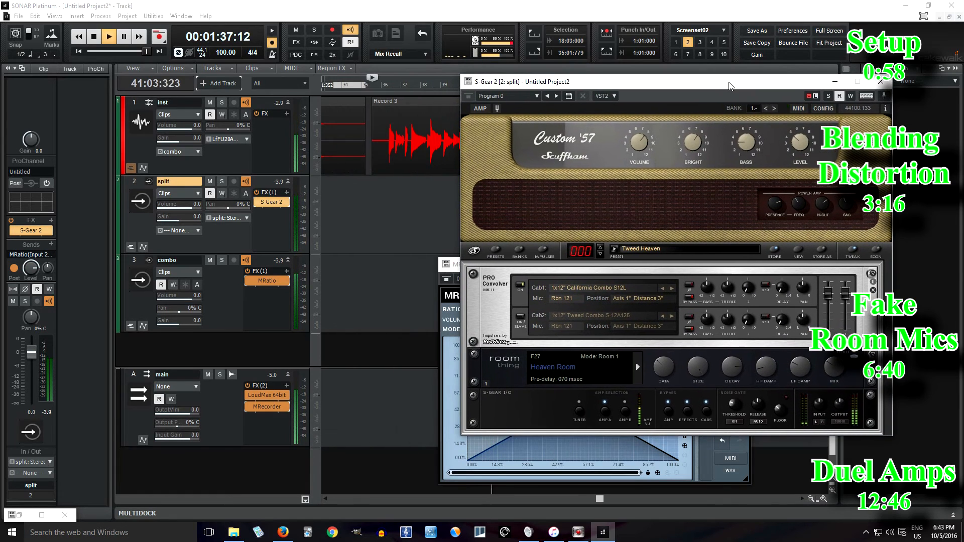
click(95, 40)
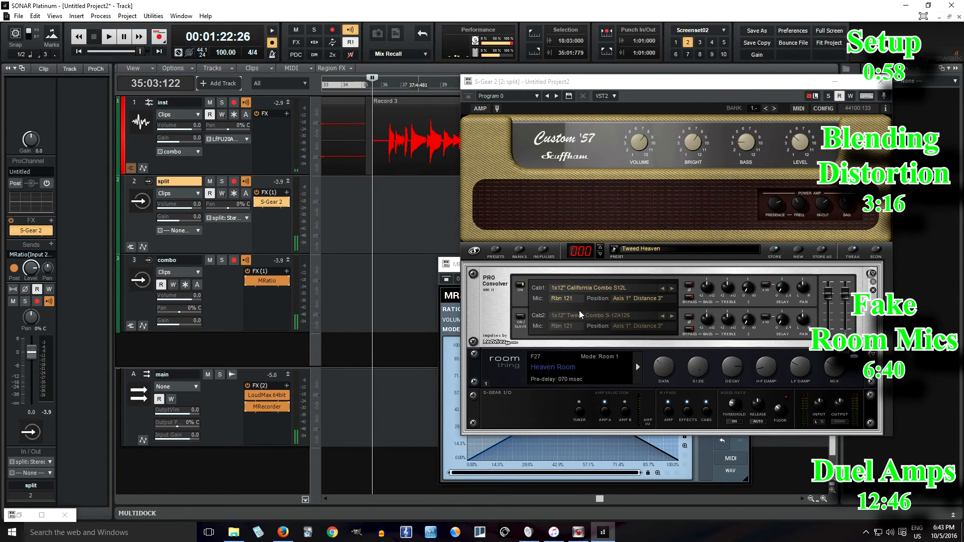
Remove the Room Thing reverb device from the split track's S-Gear 2 rack.
click(801, 146)
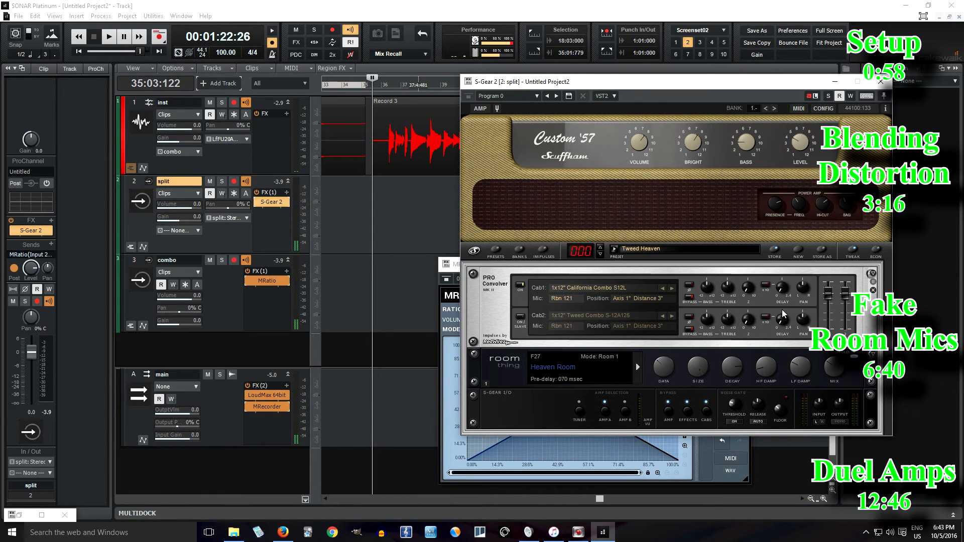
right_click(517, 368)
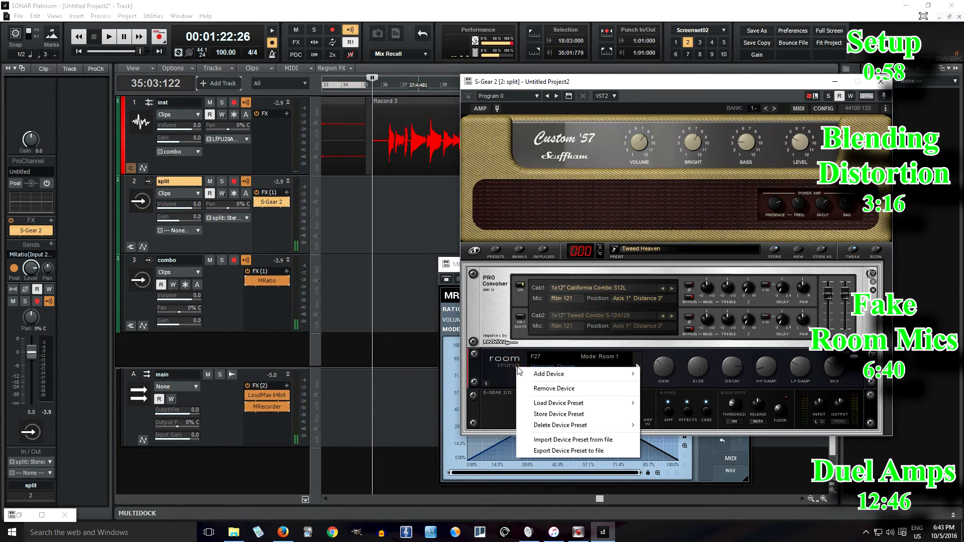
click(553, 389)
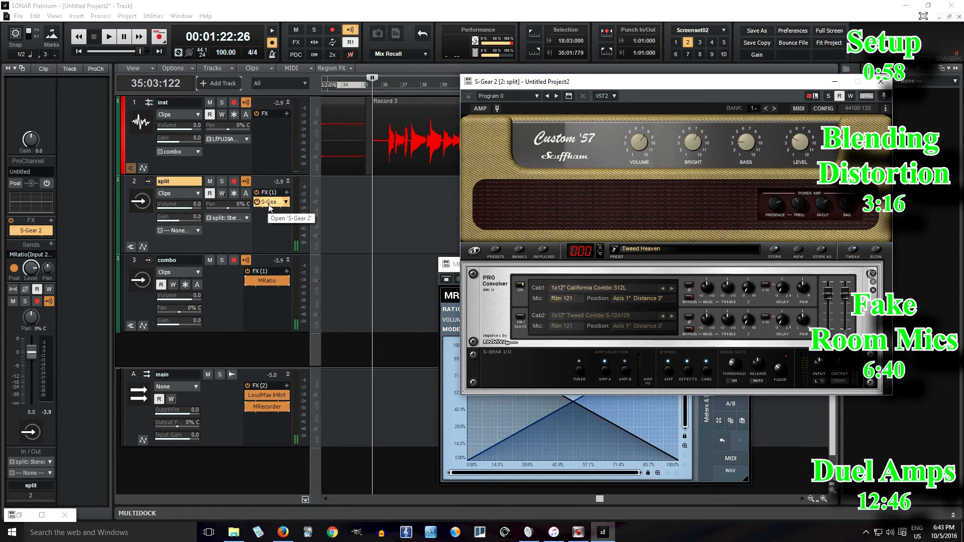
Copy the split track's S-Gear 2 to the combo track ahead of MRatio and load the Plexmonster factory preset in the copy.
drag(269, 208, 267, 270)
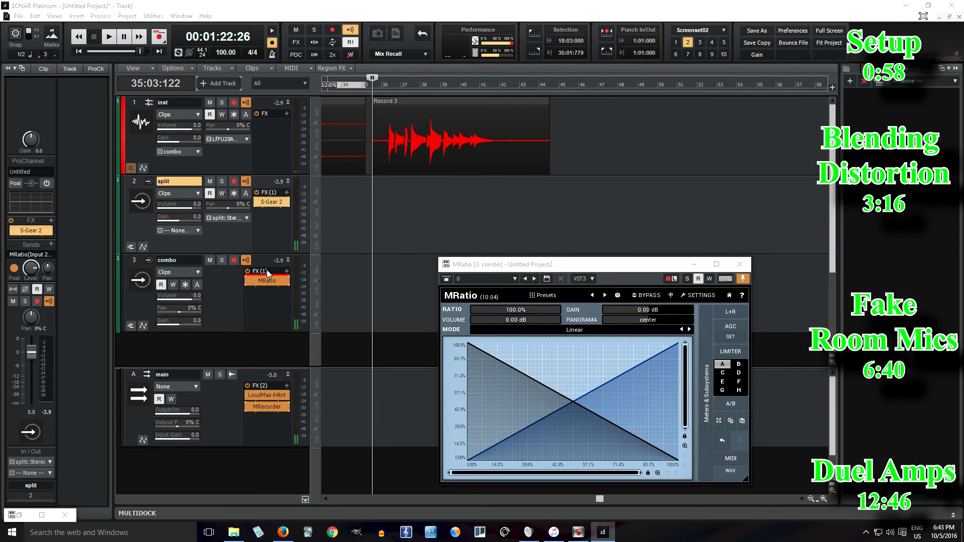
click(495, 251)
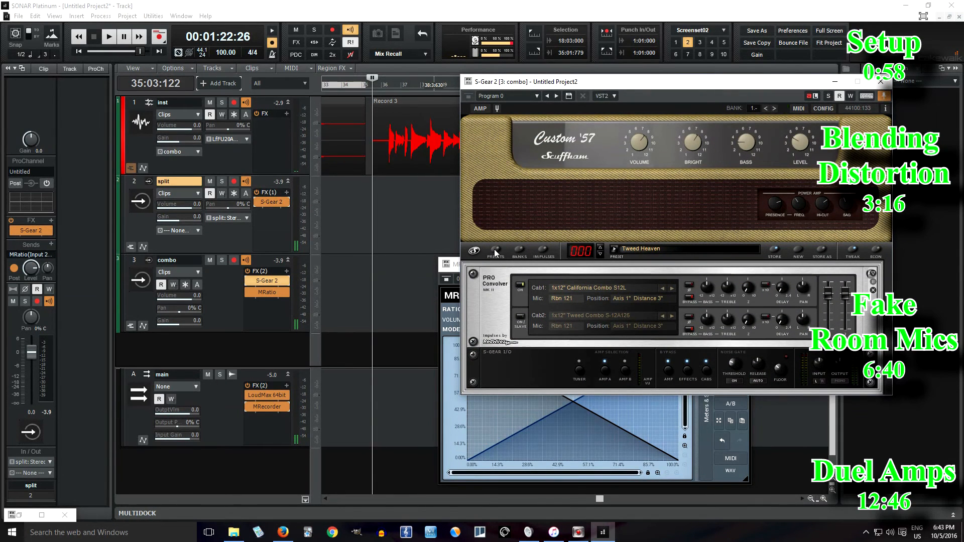
click(619, 186)
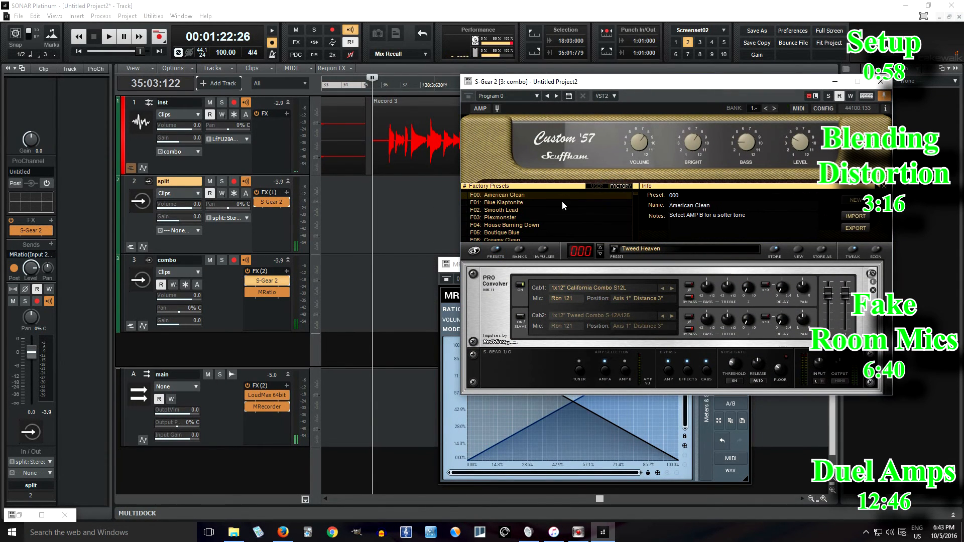
click(532, 220)
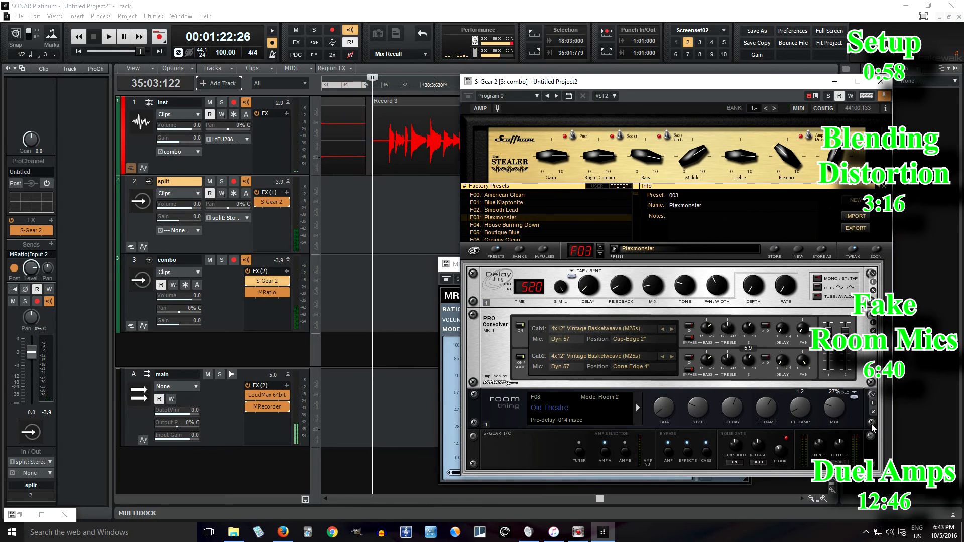
Remove the Room Thing reverb device from the combo track's S-Gear 2 rack and minimize the plug-in window.
click(474, 394)
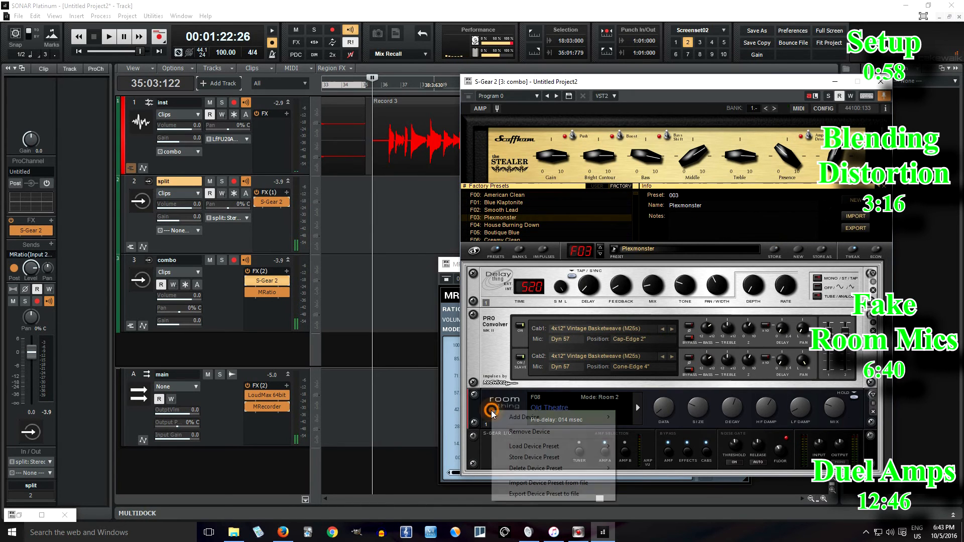
click(525, 430)
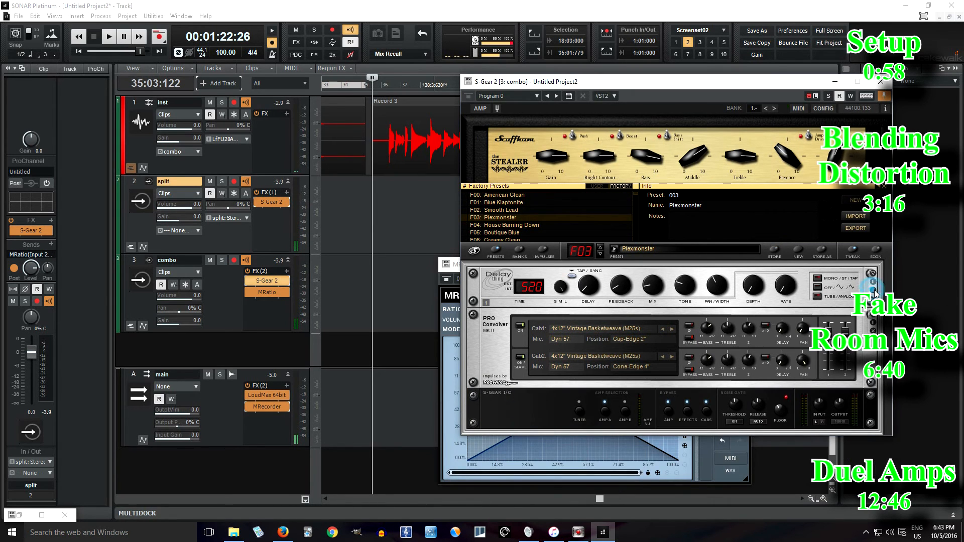
click(835, 82)
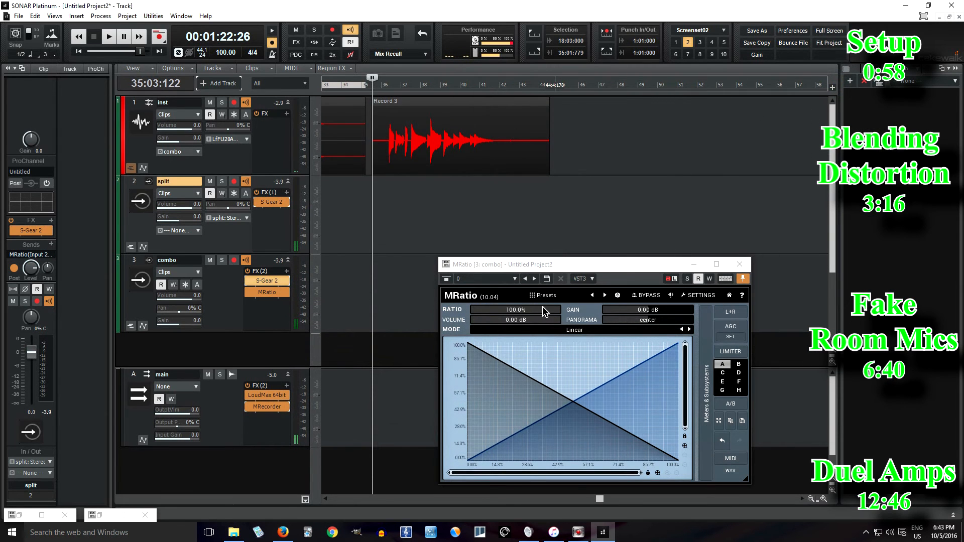
Set the combo track's MRatio ratio to 0%, audition Record 3 through its S-Gear 2, and close the amp window after stopping.
drag(543, 309, 540, 300)
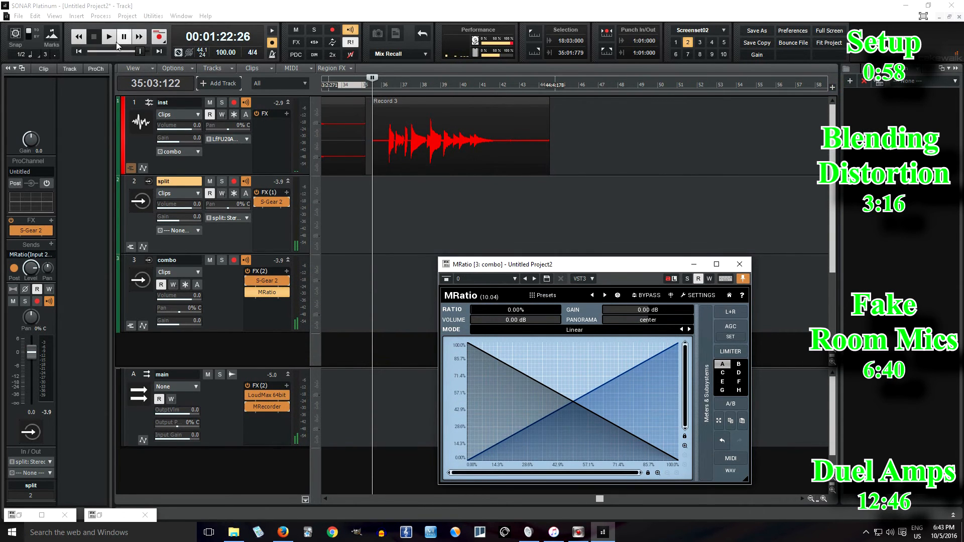
click(109, 38)
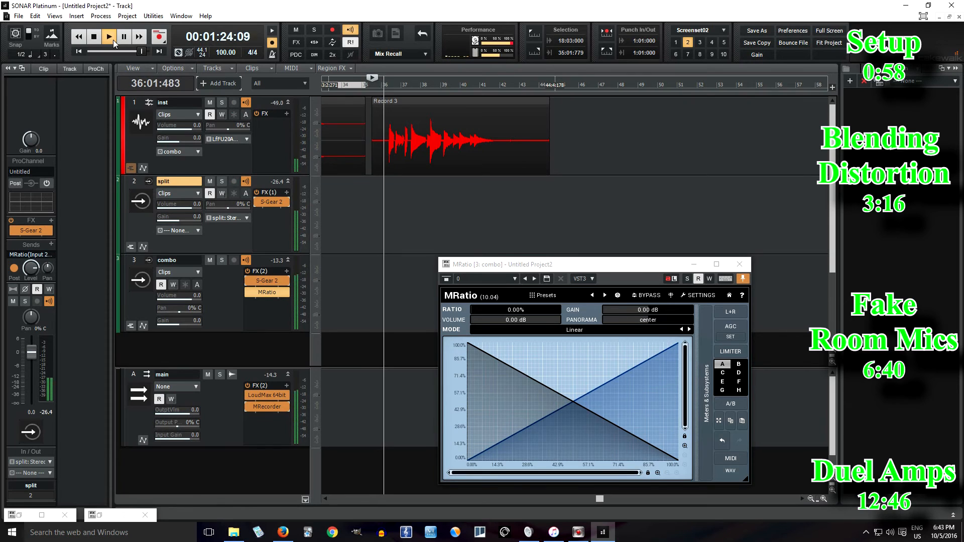
double_click(267, 280)
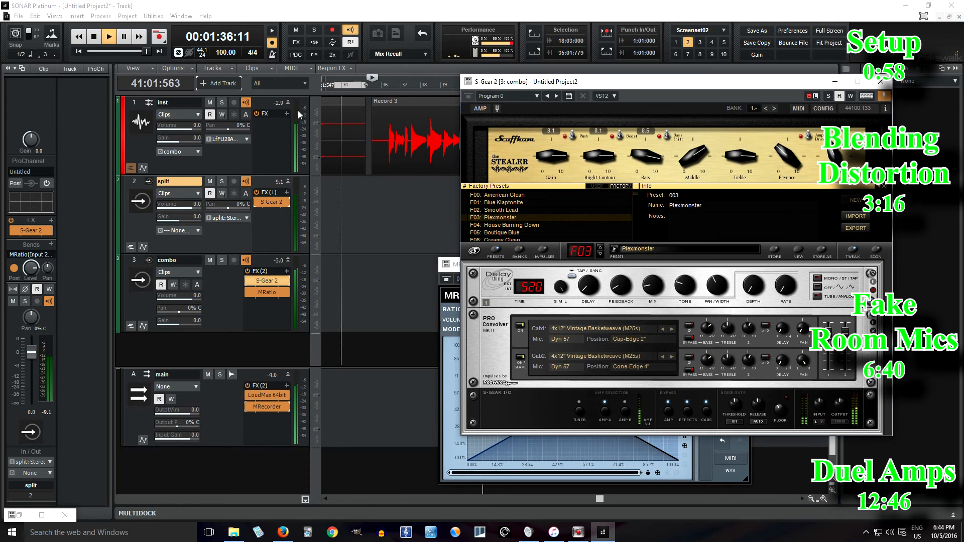
click(96, 37)
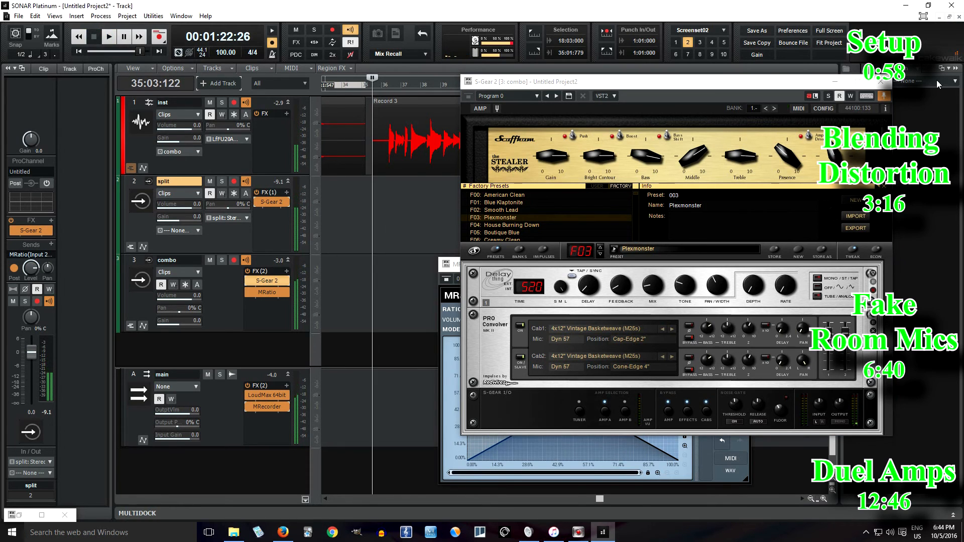
click(883, 84)
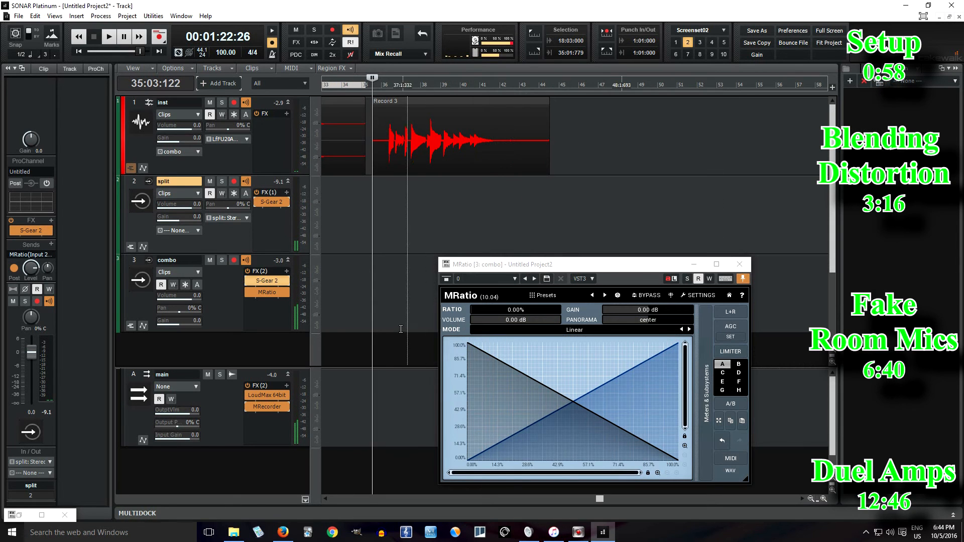
Play the Record 3 clip while varying the combo track's MRatio ratio to compare blends of the two amps, and stop playback.
double_click(262, 293)
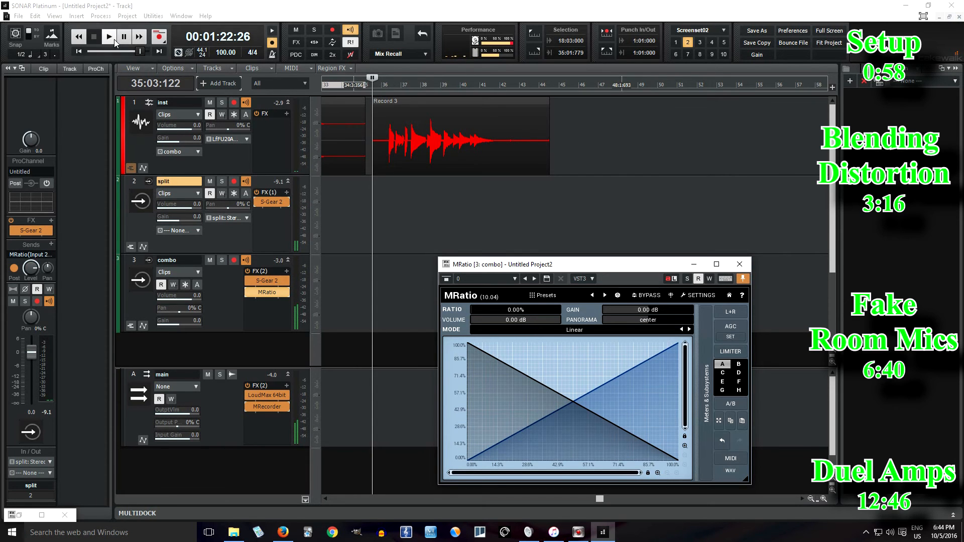
key(space)
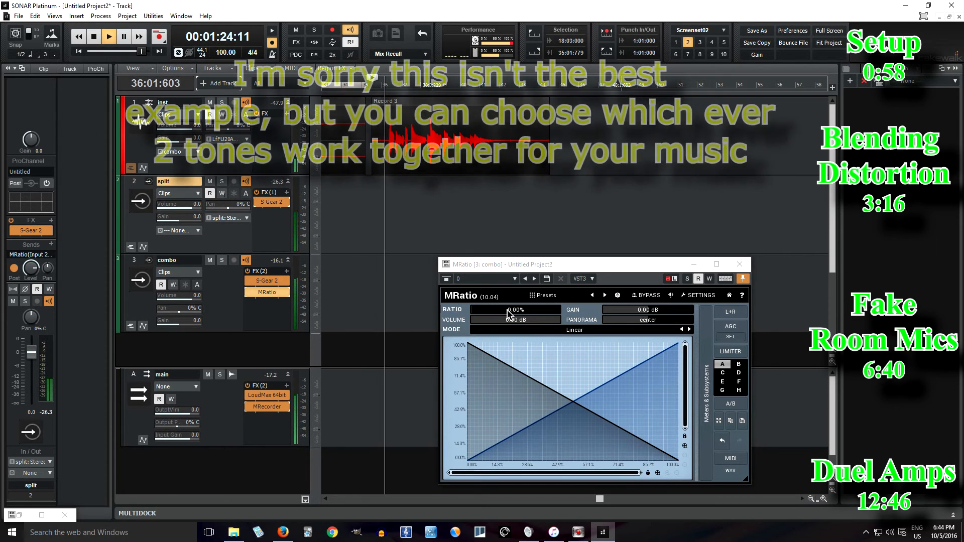
click(506, 309)
mouse_move(505, 310)
mouse_down()
mouse_move(596, 309)
mouse_move(510, 310)
mouse_up()
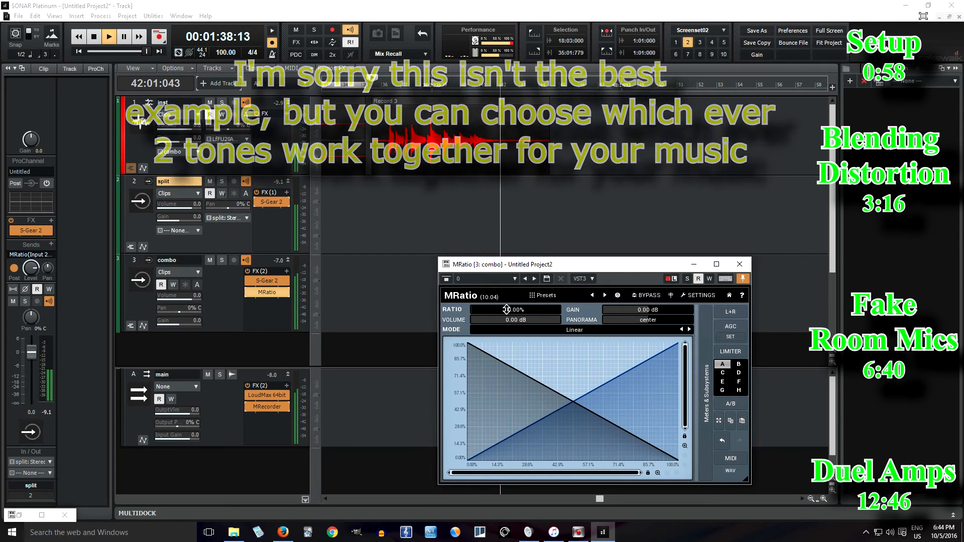
click(95, 40)
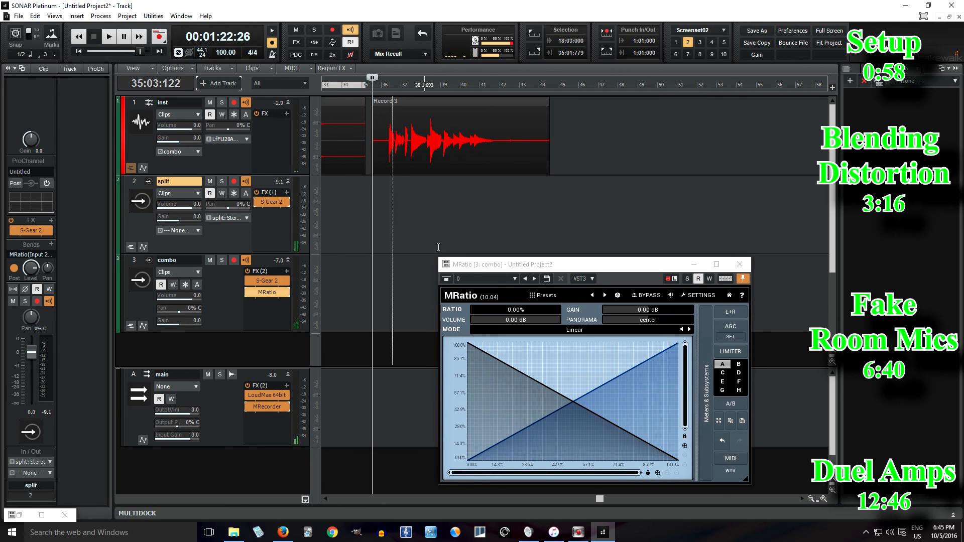
Adjust the combo track's MRatio ratio to 1.8% with playback stopped.
click(483, 311)
mouse_move(482, 311)
mouse_down()
mouse_move(560, 311)
mouse_move(472, 311)
mouse_up()
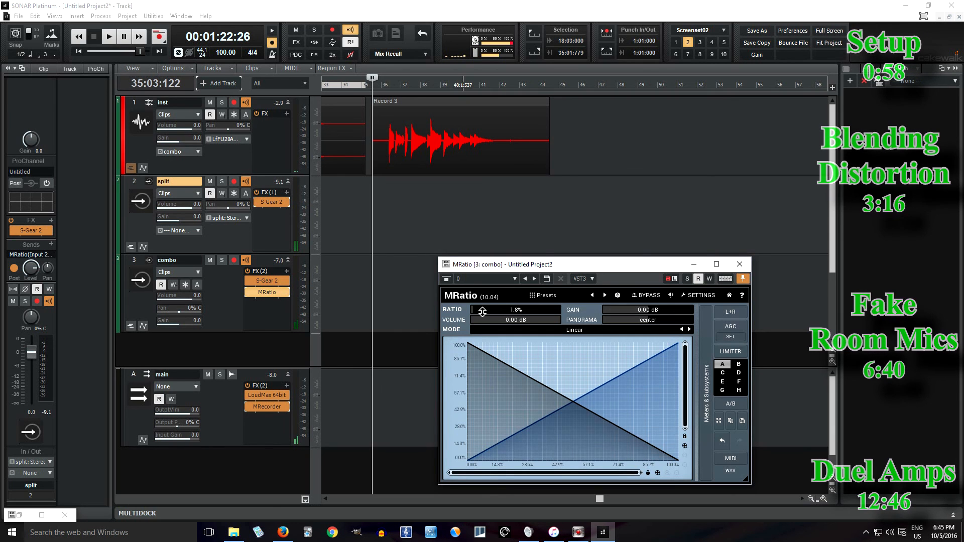